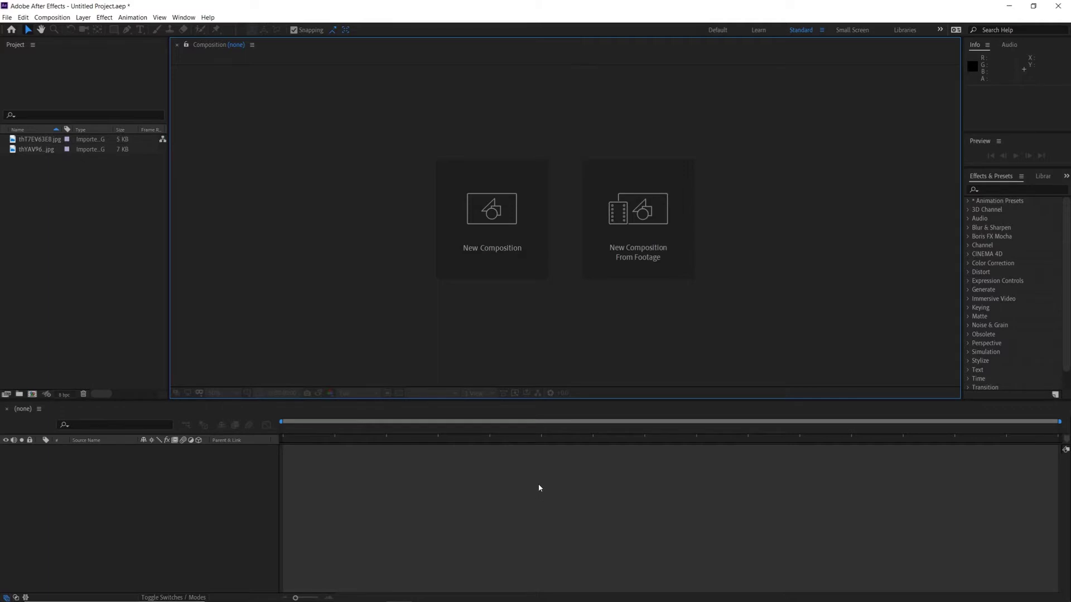
Examine the two imported dog images in the project by selecting each in turn.
left_click(54, 307)
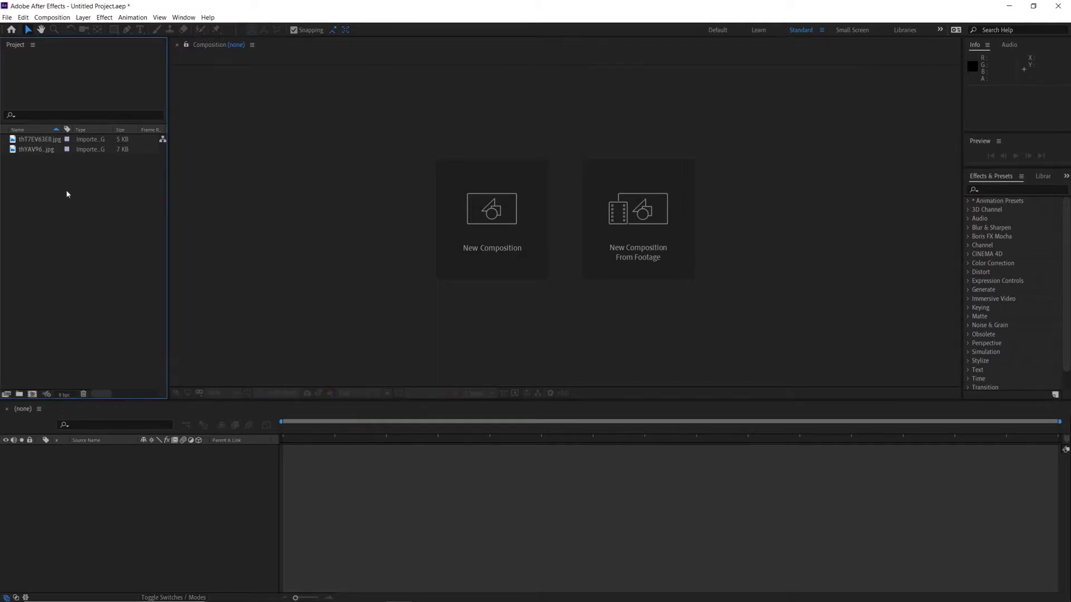
left_click(32, 151)
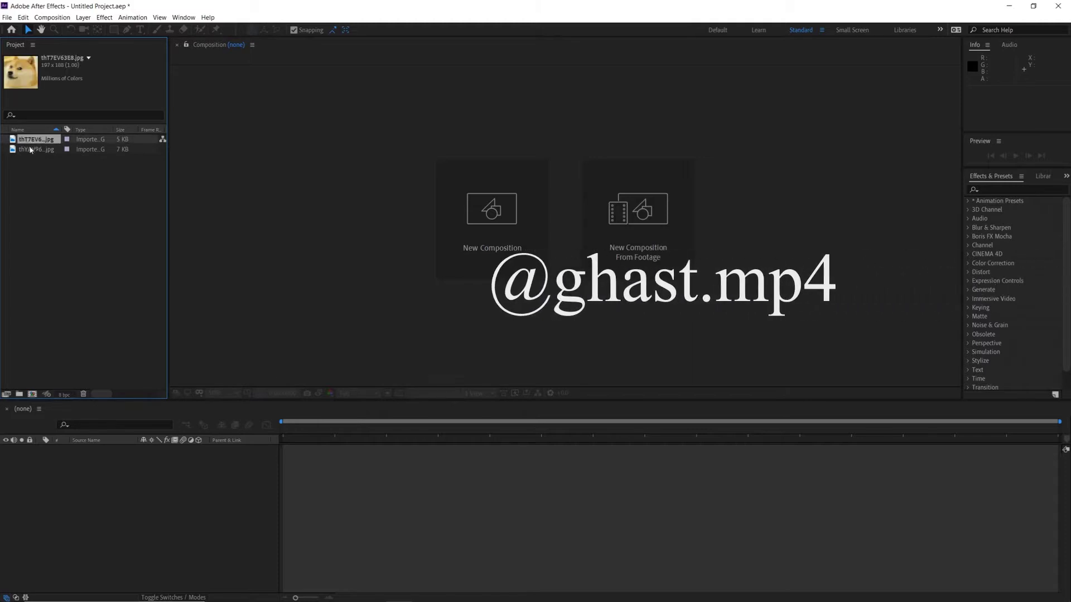
left_click(34, 193)
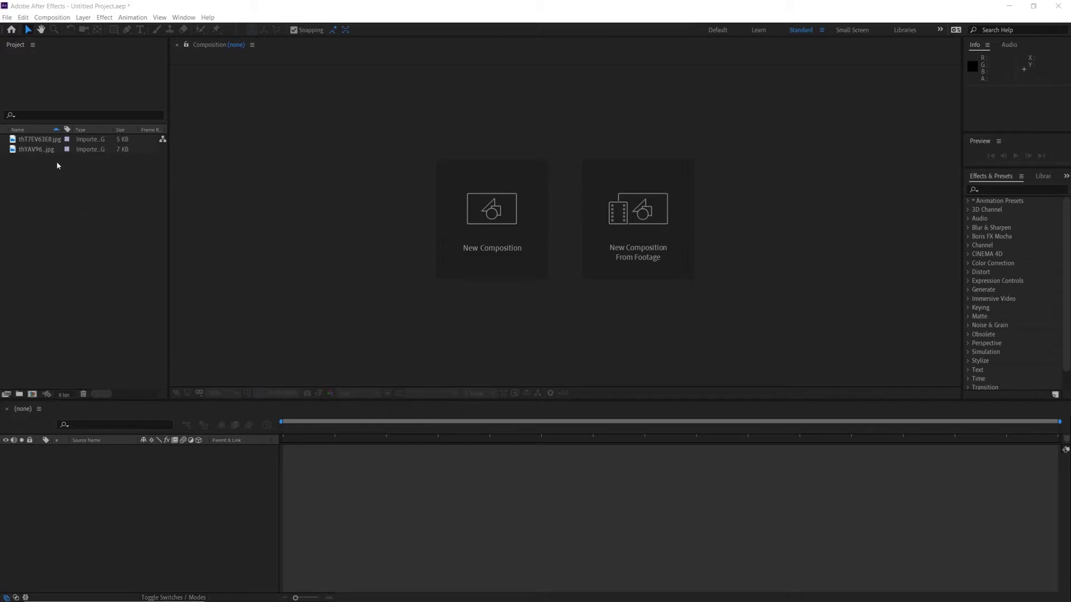
left_click(34, 142)
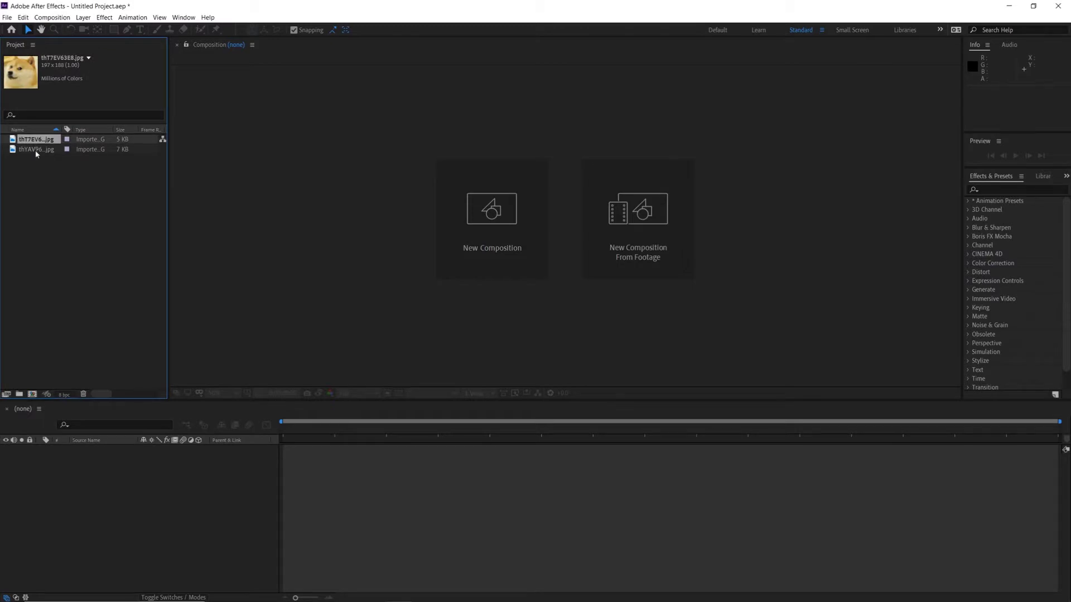
left_click(29, 150)
left_click(31, 142)
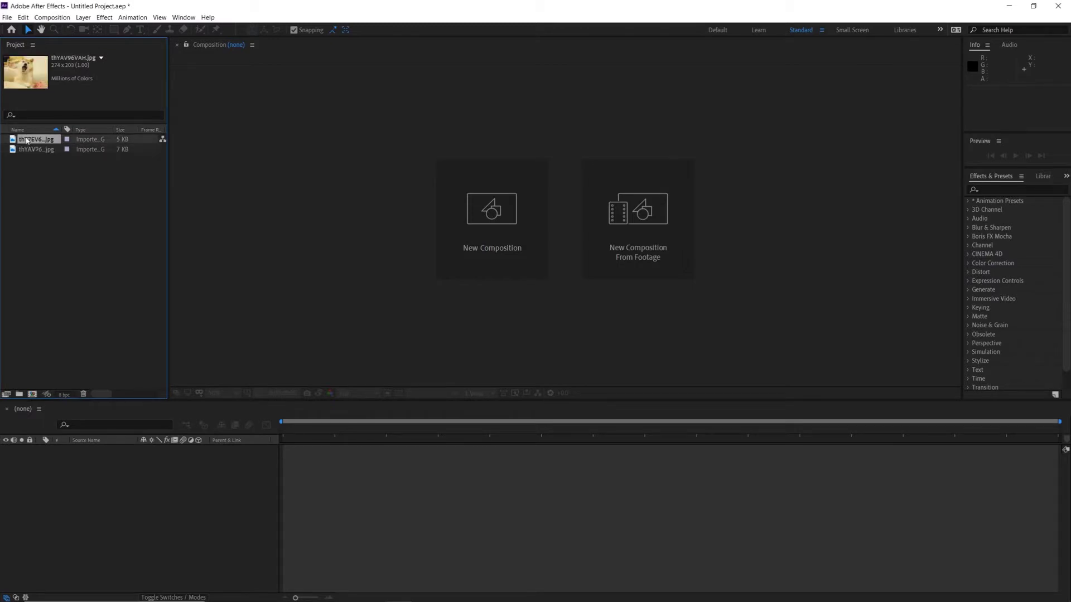
left_click(33, 150)
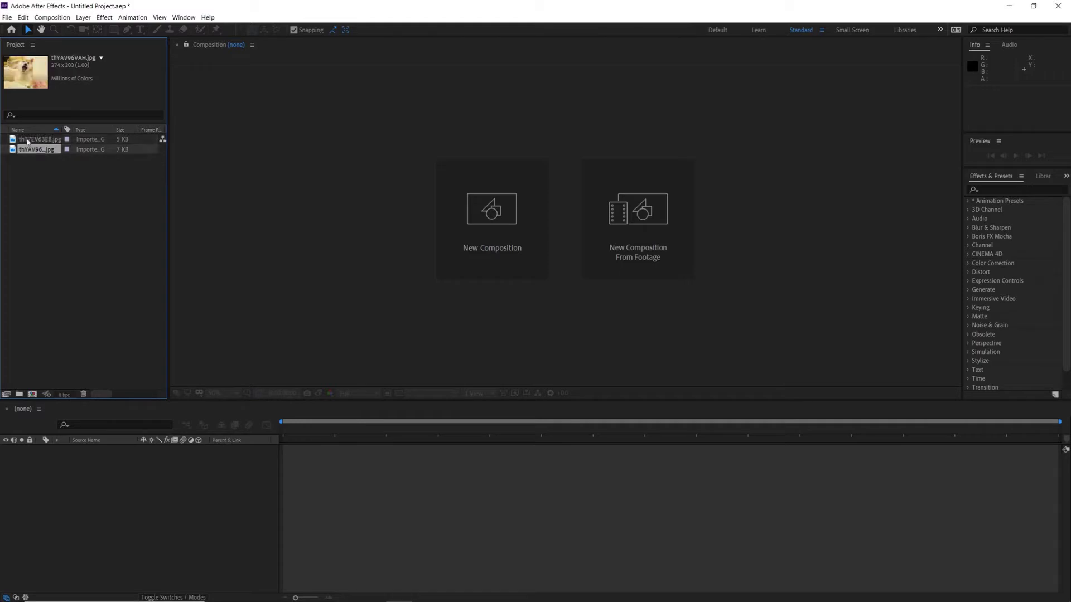
left_click(27, 141)
left_click(32, 149)
left_click(30, 142)
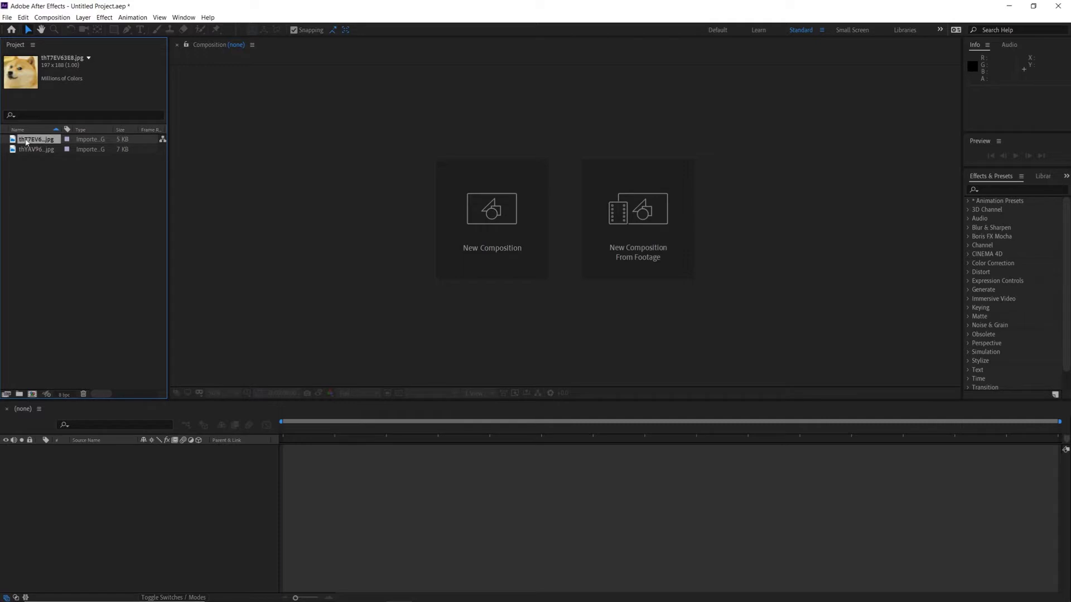
Create a composition from thT7EV63E8.jpg and add thYAV96VAH.jpg as the layer beneath it.
left_click_drag(26, 142, 48, 478)
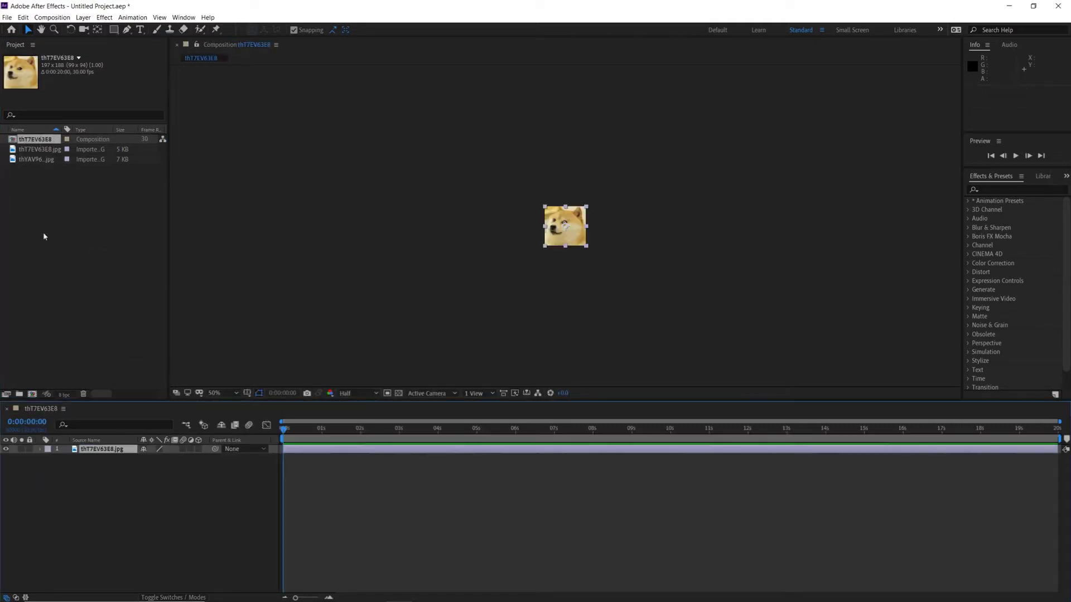
left_click(34, 150)
left_click_drag(34, 159, 68, 492)
key("period")
key("period")
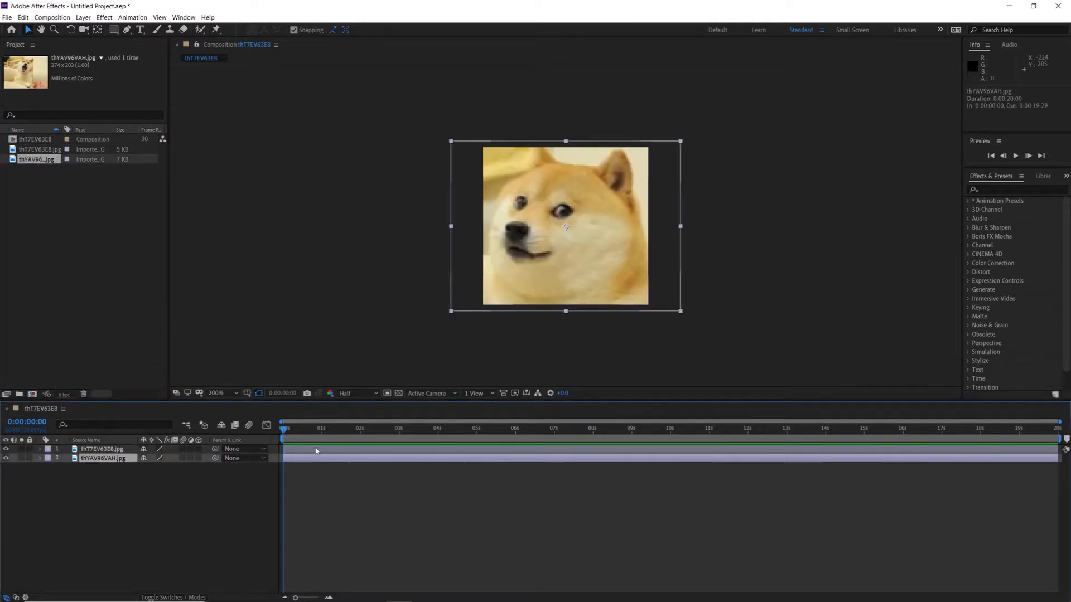
left_click_drag(382, 440, 284, 440)
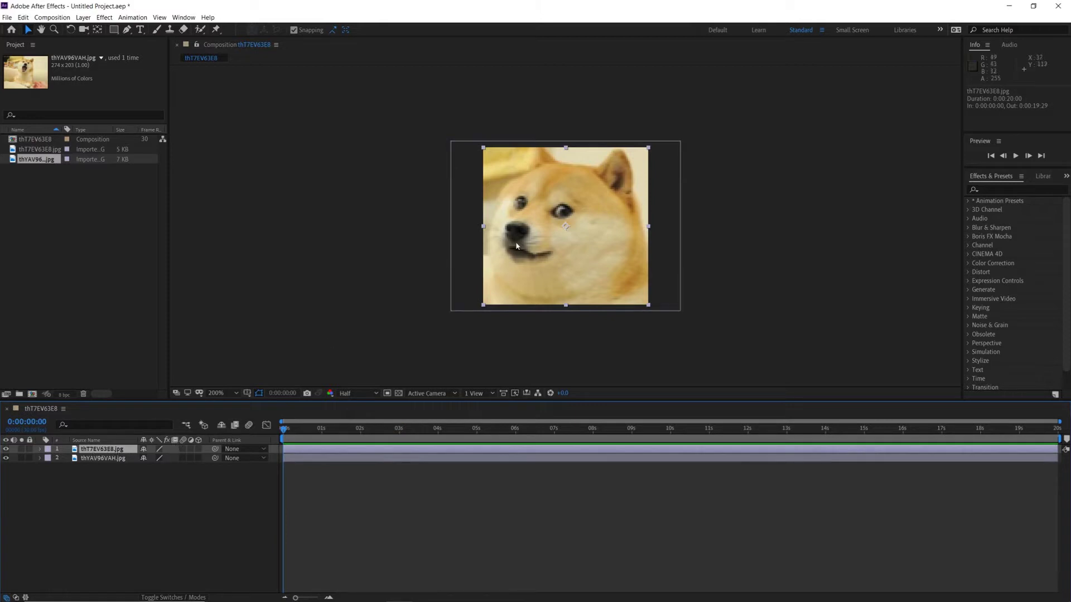
key("period")
key("comma")
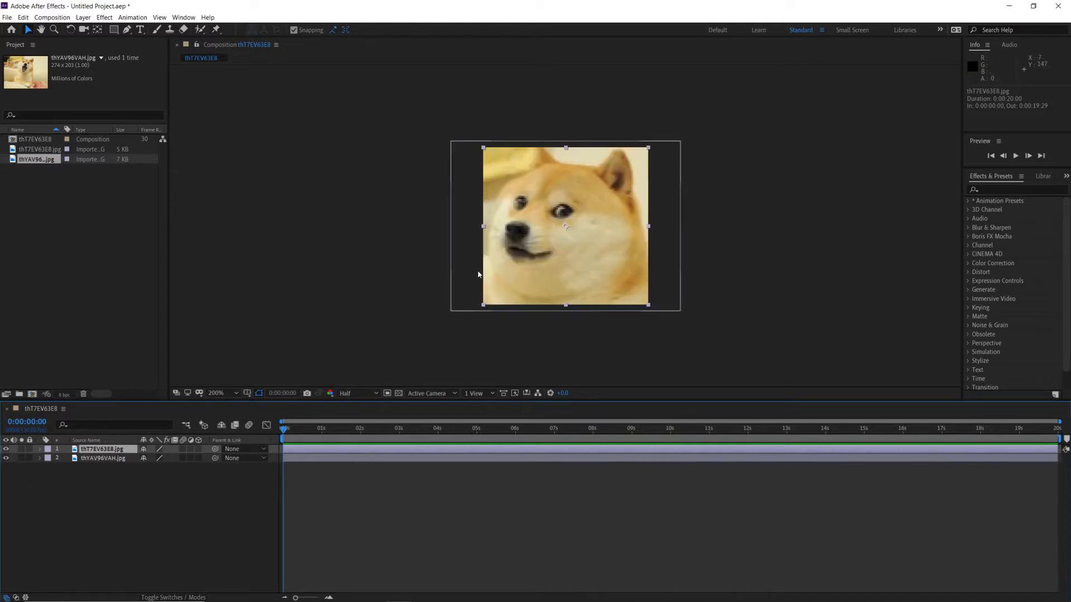
Try the composition preview at Full, Half and Quarter resolution.
left_click(361, 393)
left_click(353, 418)
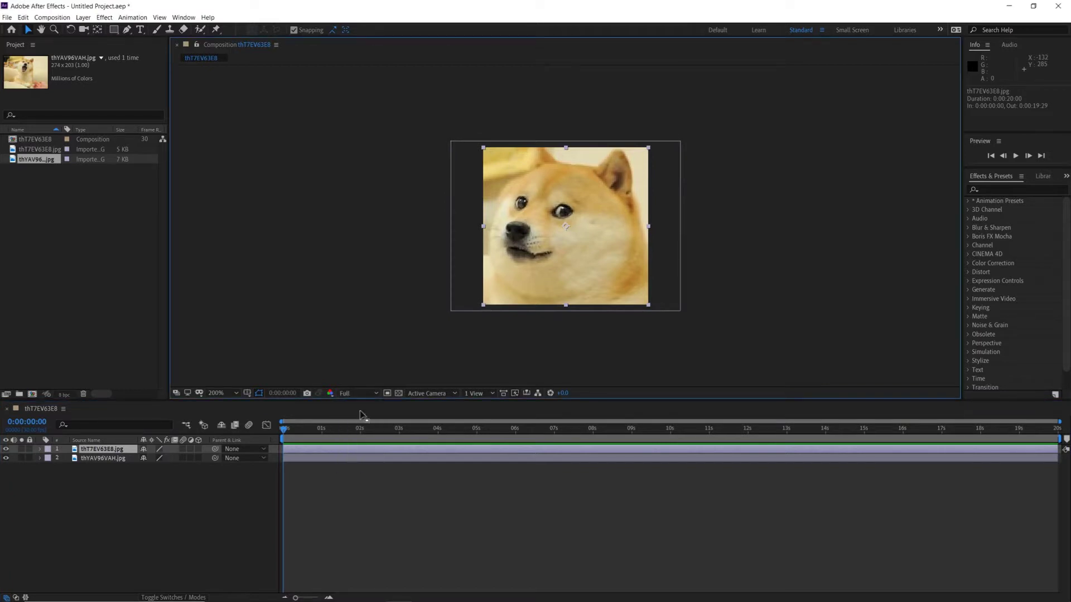
left_click(358, 396)
left_click(360, 428)
left_click(352, 393)
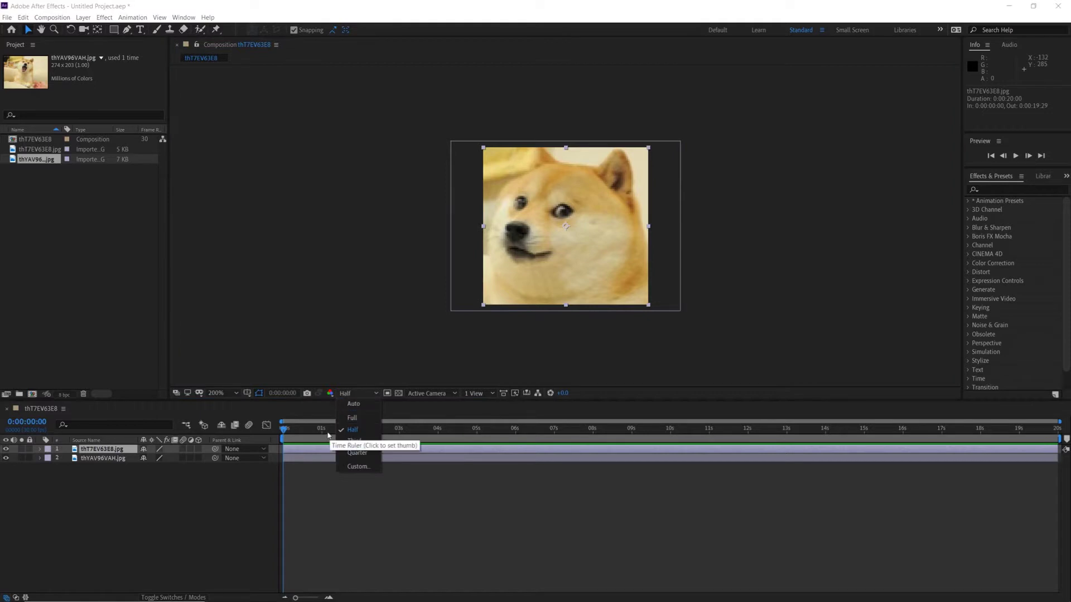
left_click(356, 454)
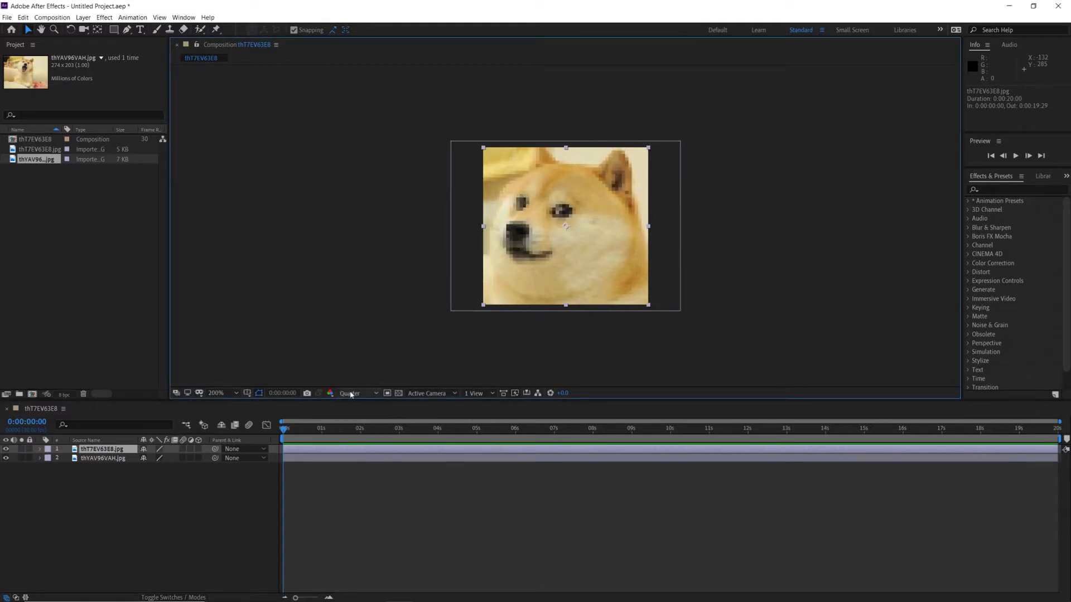
Set the composition preview resolution to Full and deselect the layers.
left_click(354, 394)
left_click(360, 418)
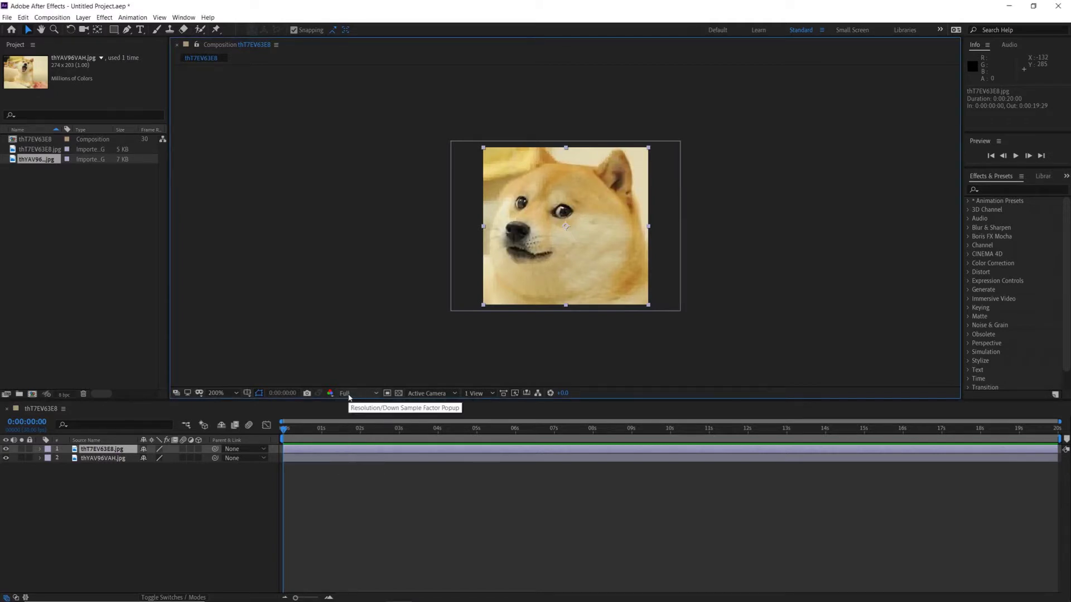
left_click(348, 395)
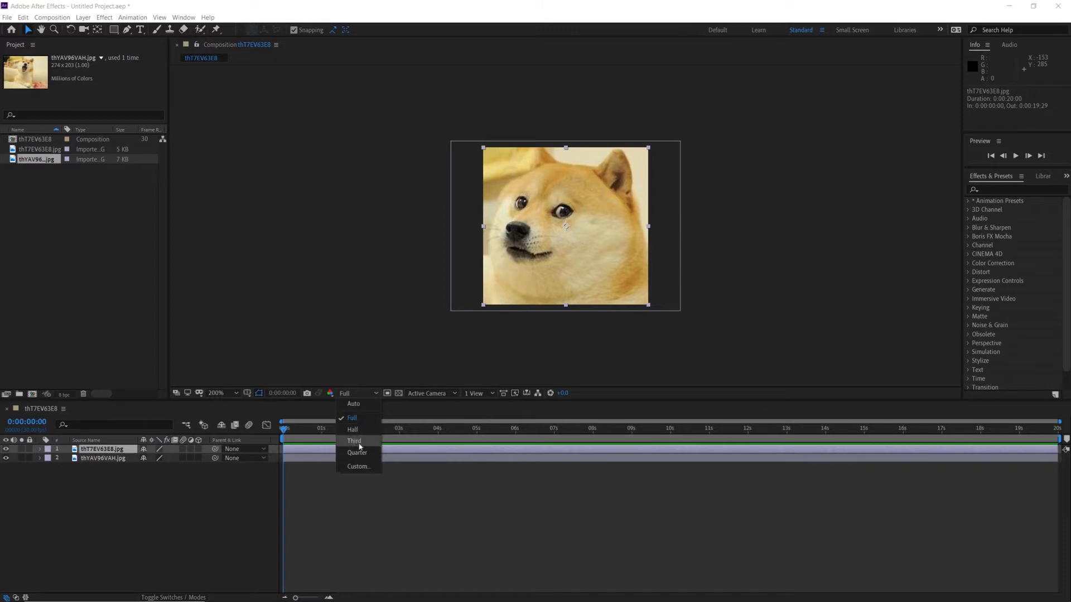
left_click(355, 418)
left_click(359, 308)
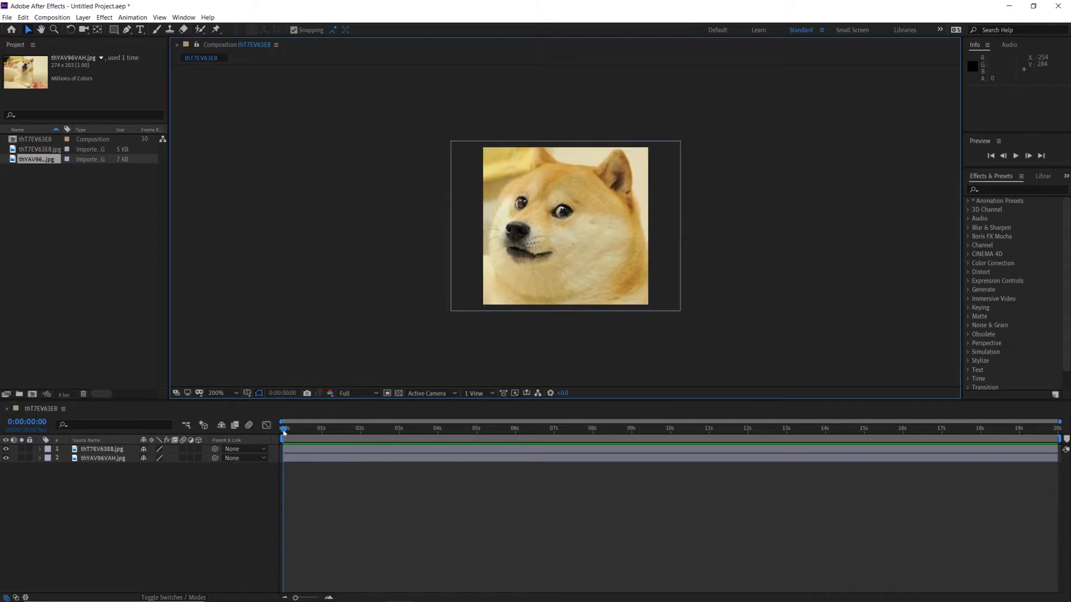
Split the thT7EV63E8.jpg layer at 0:00:01:29 and delete the part after the split.
left_click_drag(285, 431, 359, 444)
left_click(336, 450)
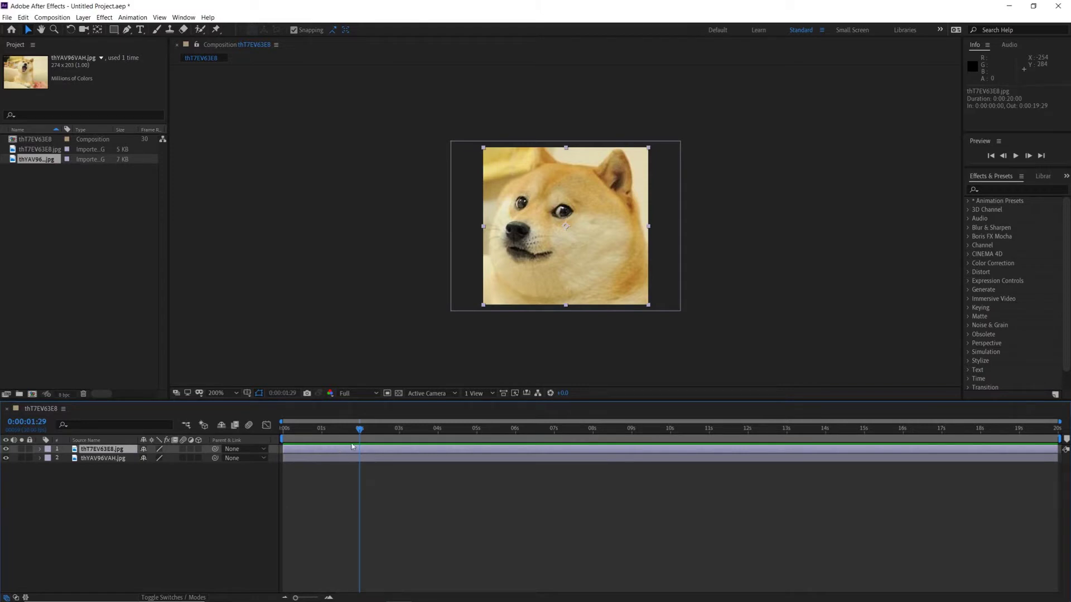
key("ctrl+shift+d")
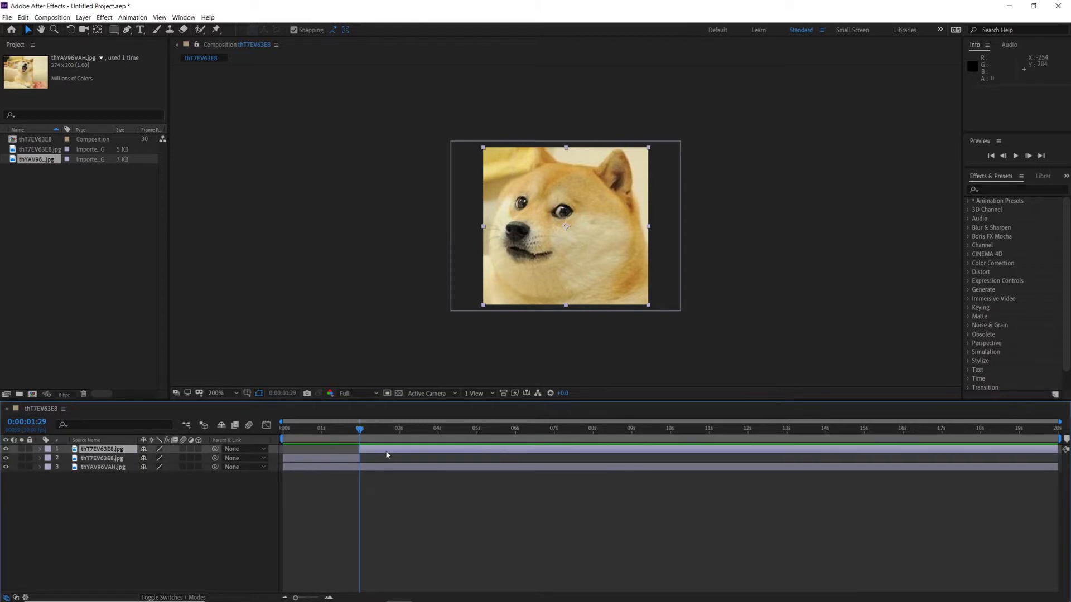
key("Delete")
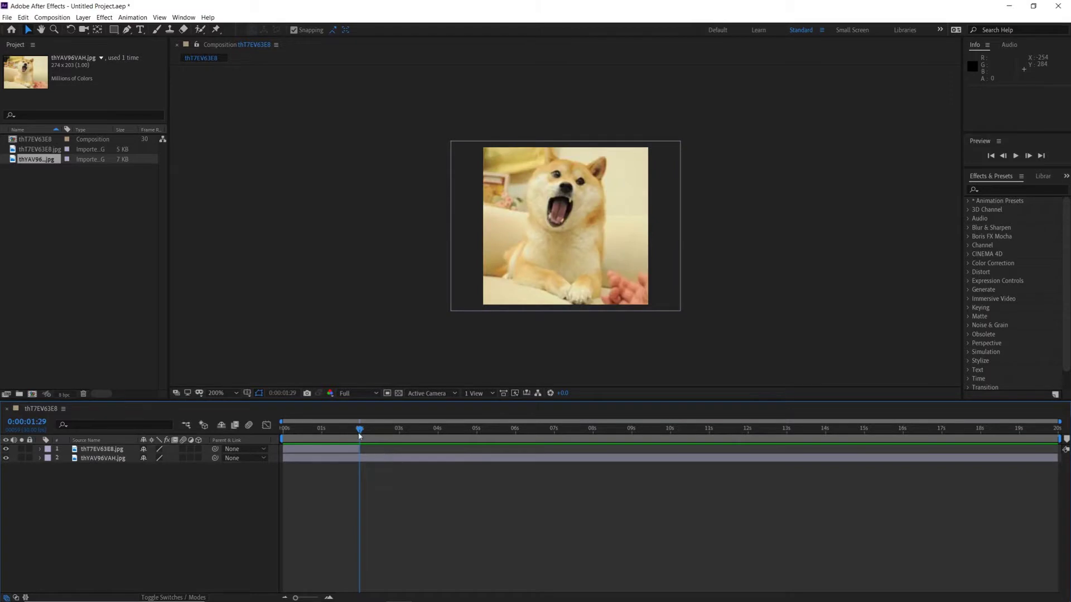
Move the thYAV96VAH.jpg layer to start at 0:00:02:00 and play back the cut between the two images.
left_click_drag(322, 461, 369, 435)
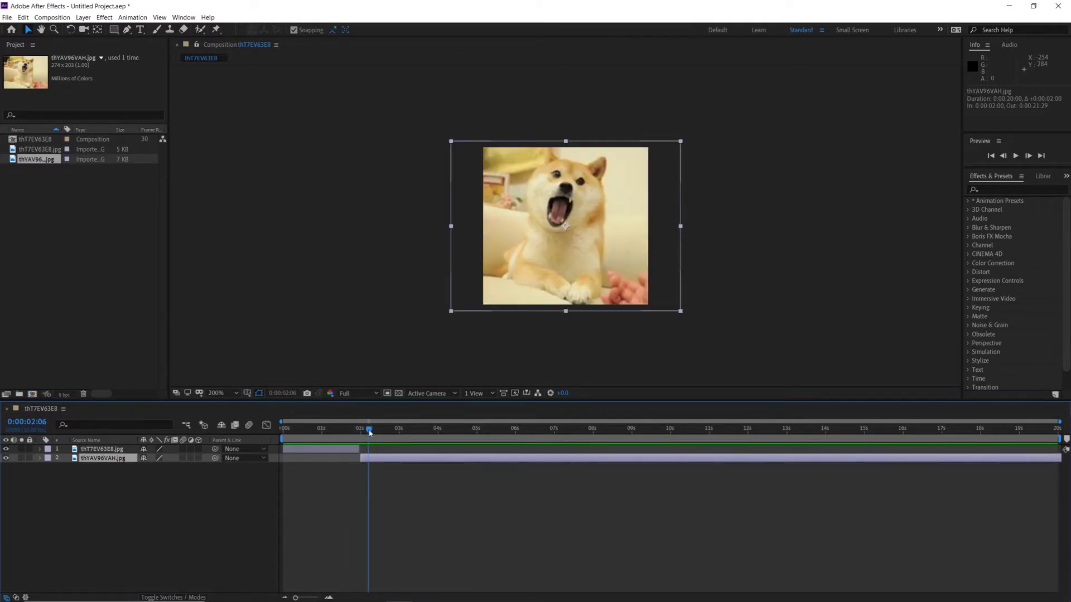
left_click_drag(367, 431, 390, 496)
key("space")
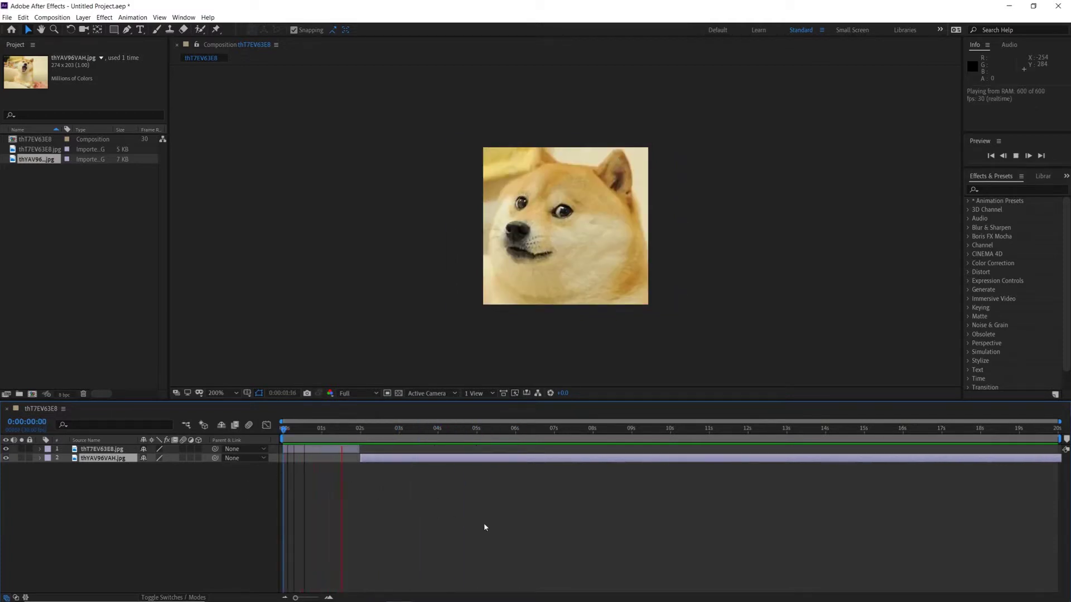
key("space")
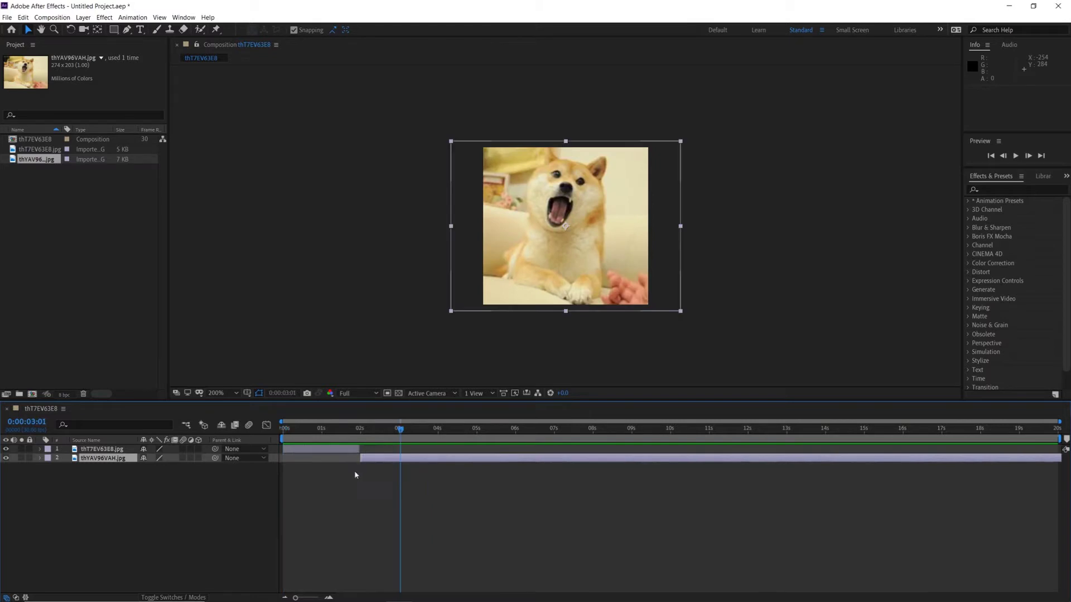
Close the gap between the clips by moving thYAV96VAH.jpg to start exactly where the first layer ends.
left_click_drag(296, 597, 316, 598)
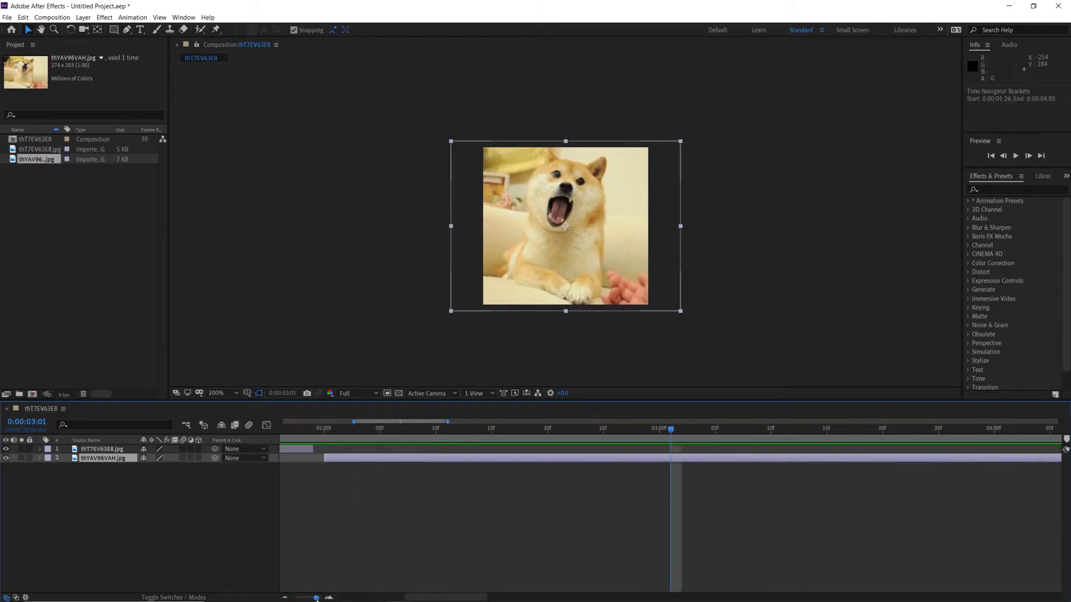
left_click_drag(342, 460, 330, 459)
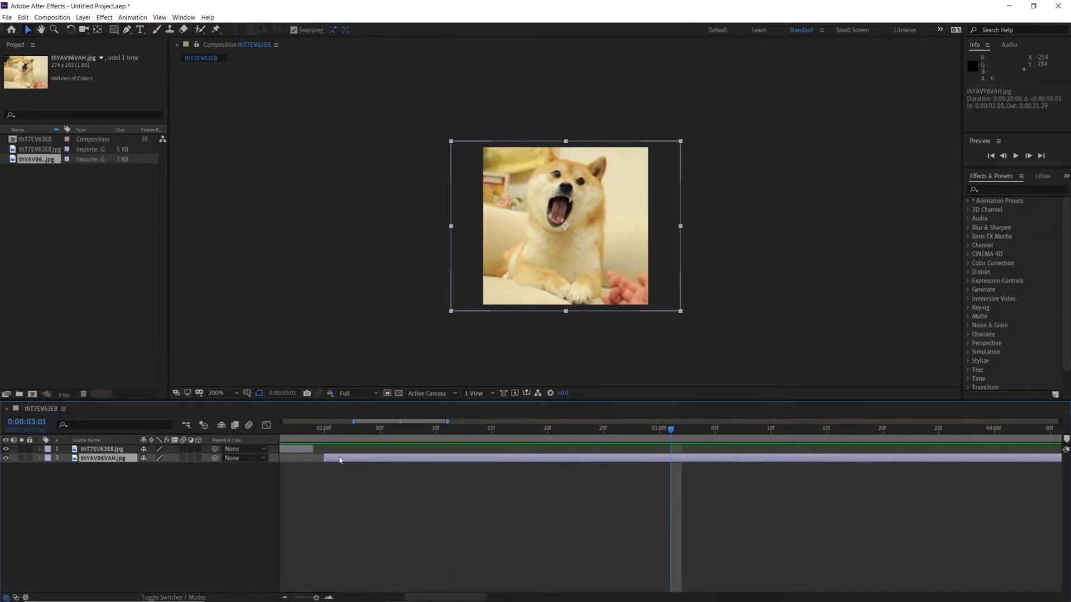
mouse_move(316, 597)
left_mouse_down()
mouse_move(295, 598)
mouse_move(334, 598)
left_mouse_up()
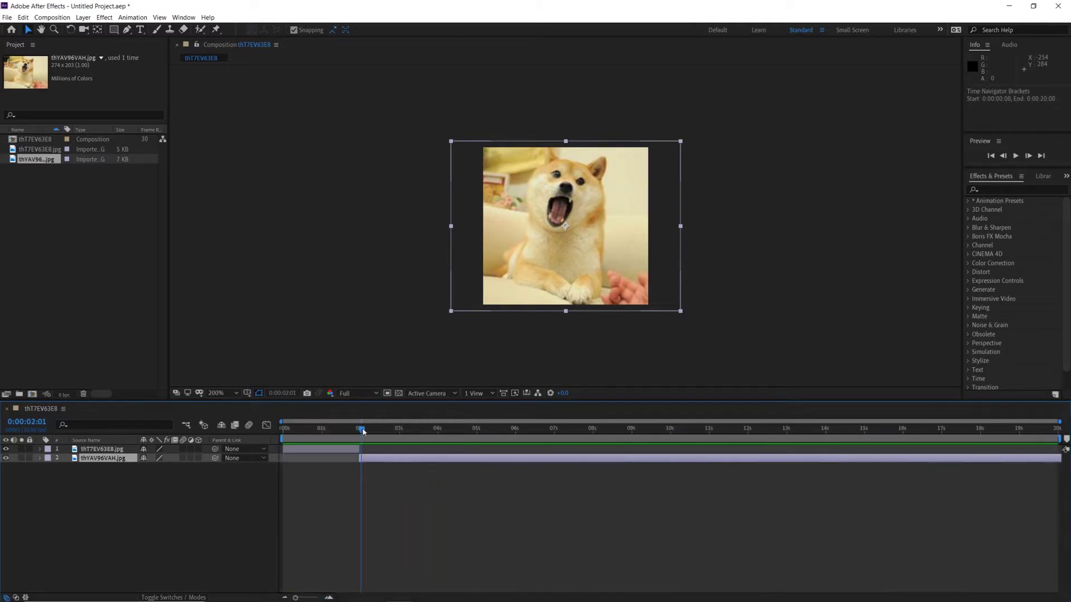
mouse_move(362, 432)
left_mouse_down()
mouse_move(346, 431)
mouse_move(363, 432)
left_mouse_up()
left_click(323, 293)
Move the current time to 0:00:01:13 and reveal only the Rotation property of the thT7EV63E8.jpg layer.
left_click(99, 449)
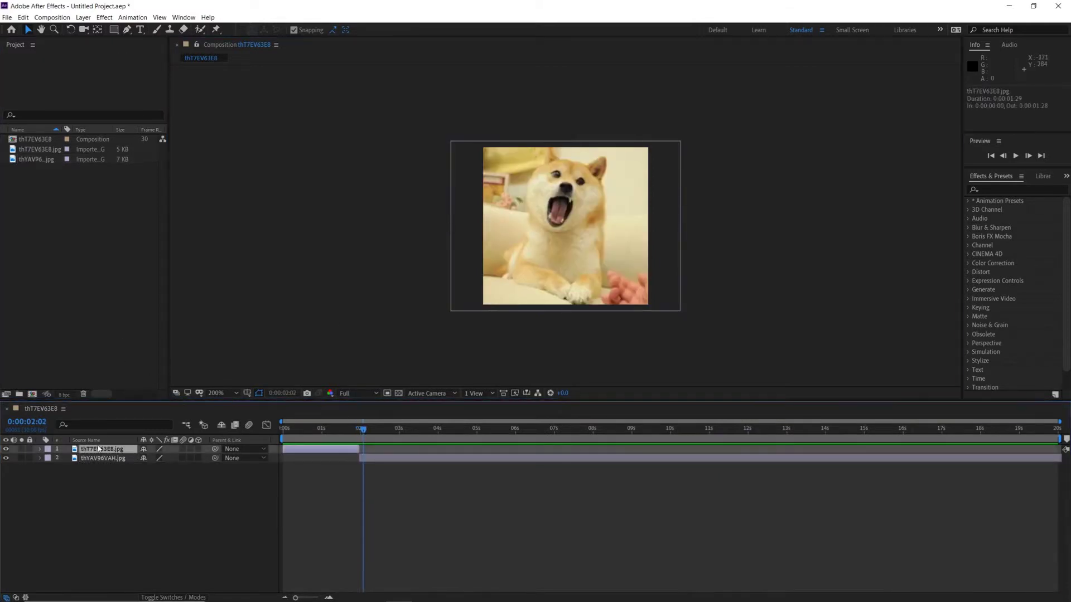
left_click_drag(346, 430, 339, 430)
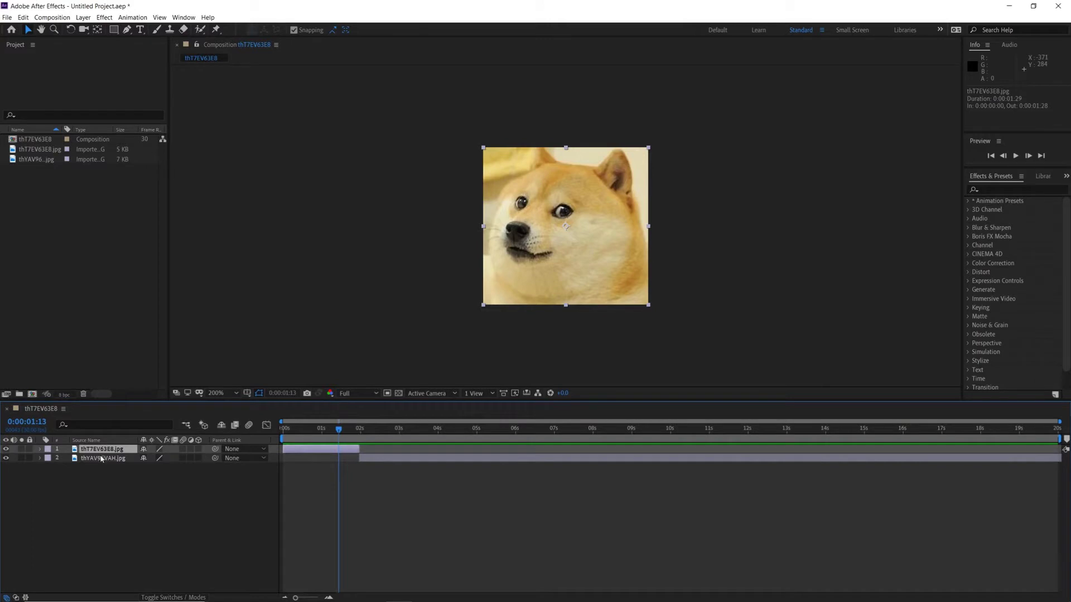
left_click(40, 449)
left_click(49, 459)
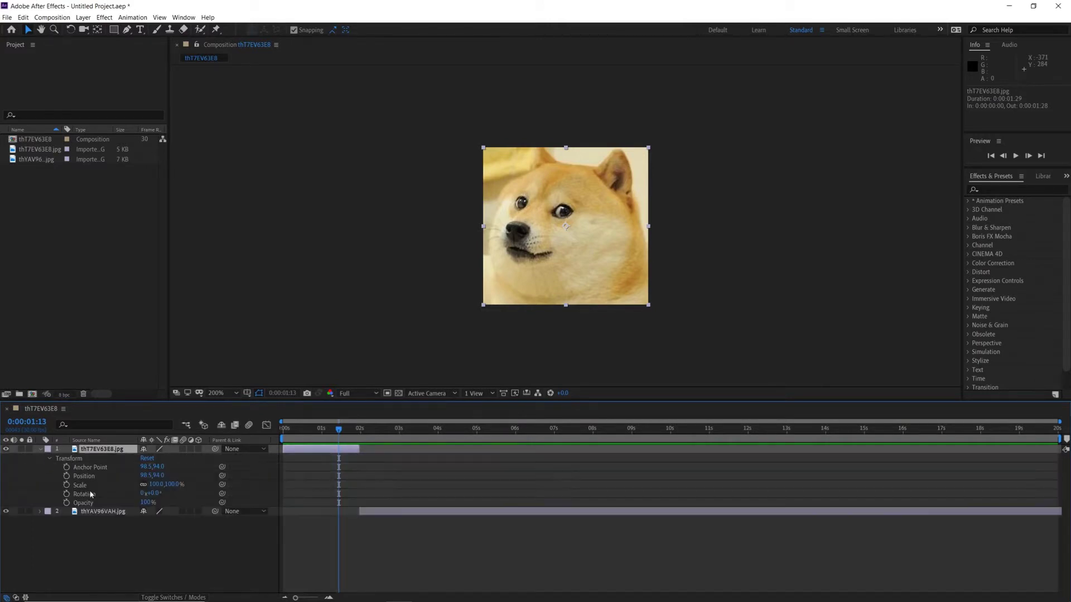
left_click(40, 449)
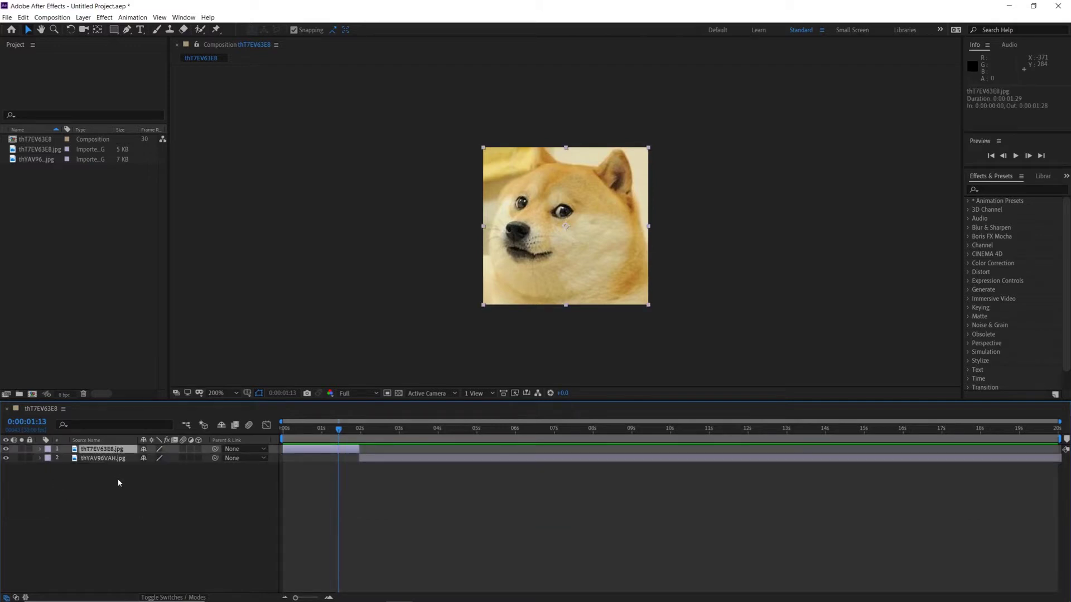
key("r")
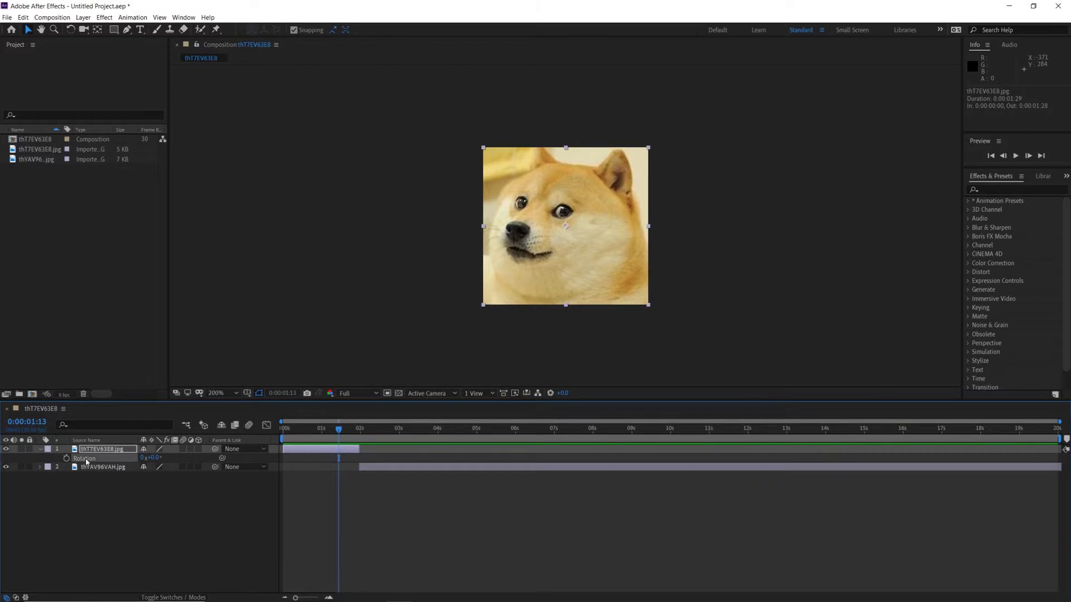
left_click(148, 504)
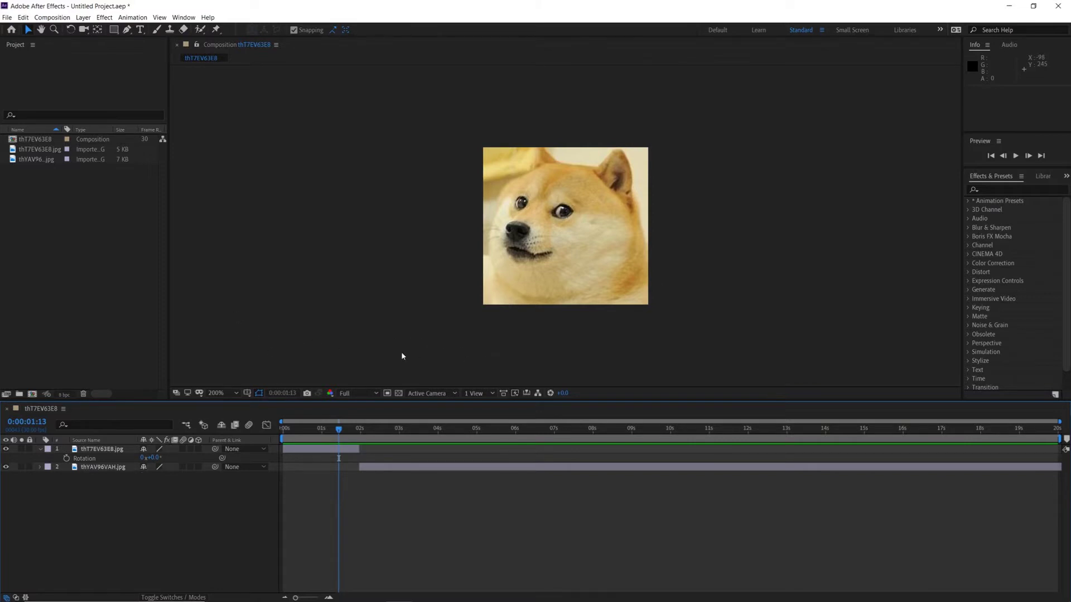
Add Rotation keyframes to the thT7EV63E8.jpg layer at 0:00:01:13 and at its end, 0:00:01:29.
left_click(67, 458)
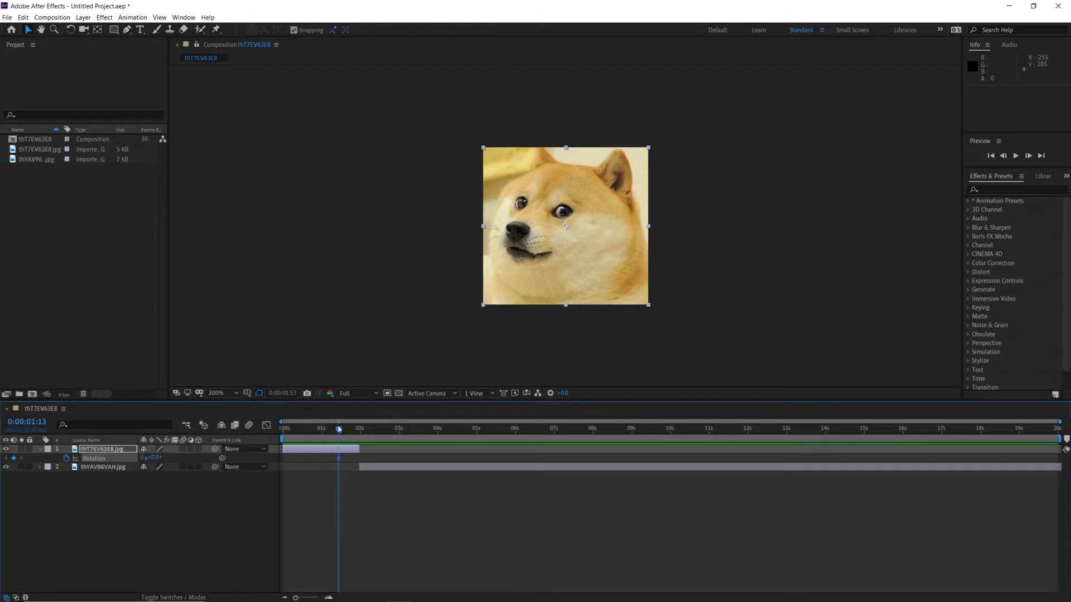
left_click_drag(340, 431, 361, 475)
left_click_drag(296, 598, 317, 598)
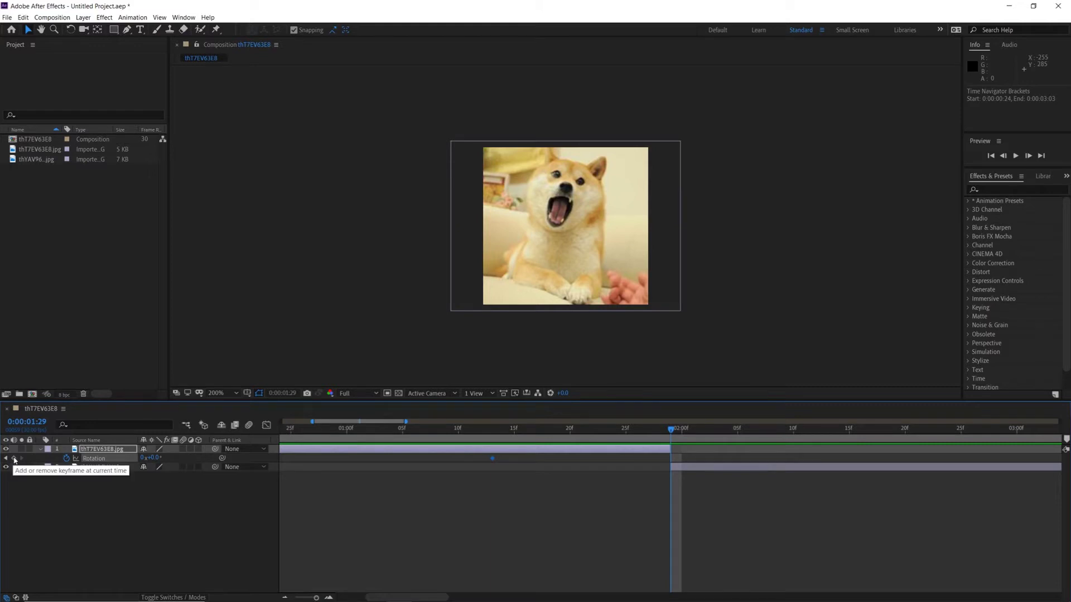
left_click(14, 459)
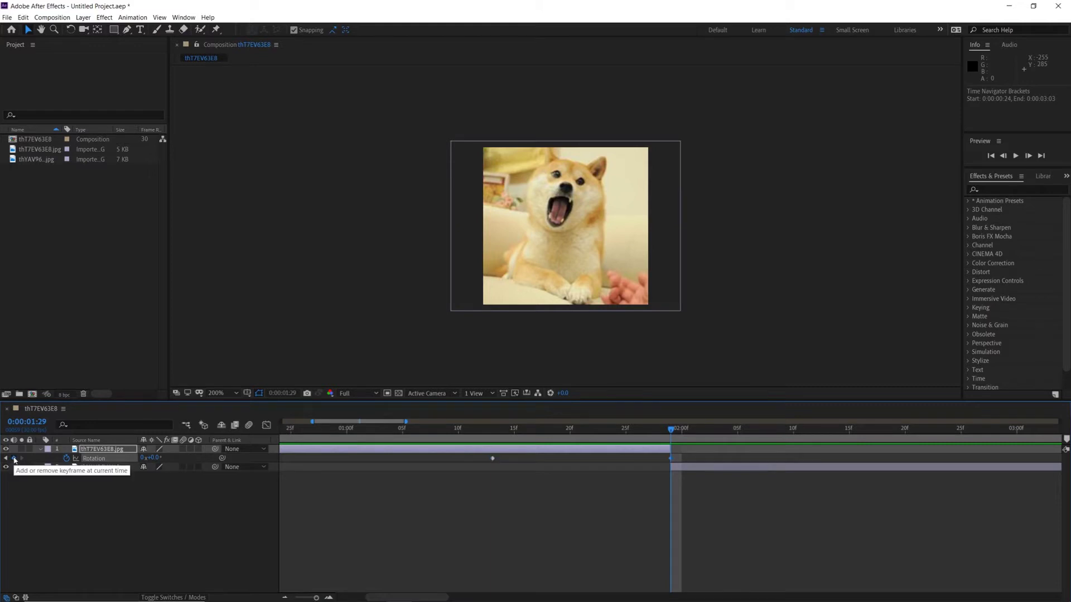
Set the thT7EV63E8.jpg layer's Rotation to 179° at 0:00:01:29 and play back its rotation.
left_click(154, 459)
key("Return")
left_click_drag(665, 434, 503, 446)
key("space")
left_click_drag(531, 464, 671, 482)
left_click(128, 483)
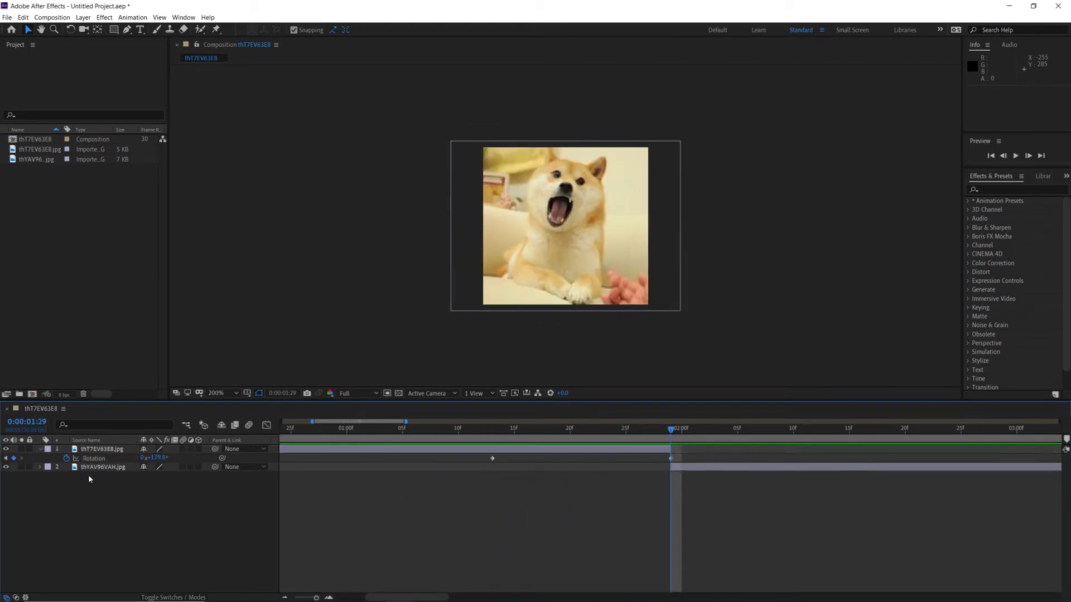
Keyframe the thYAV96VAH.jpg layer's Rotation at 181° on 0:00:01:29 and move the current time to 0:00:02:06.
left_click(40, 449)
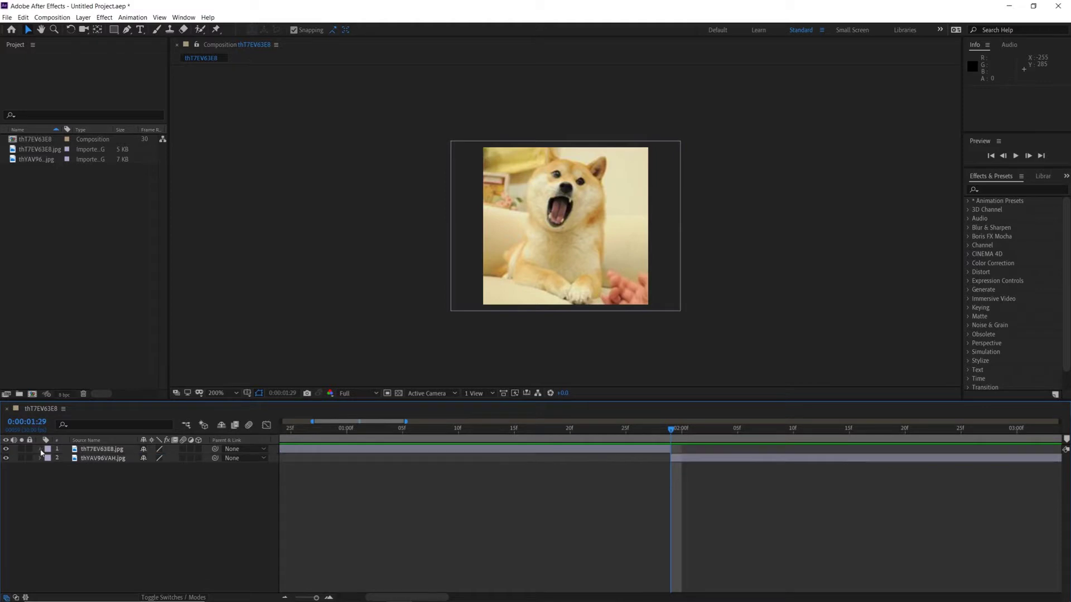
left_click(94, 461)
key("r")
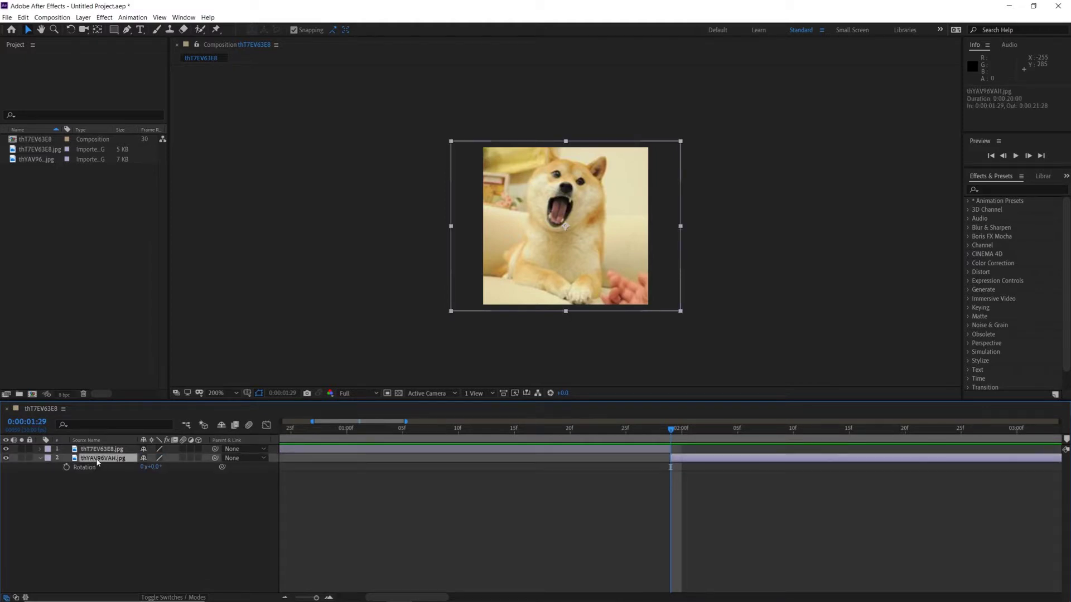
left_click(67, 468)
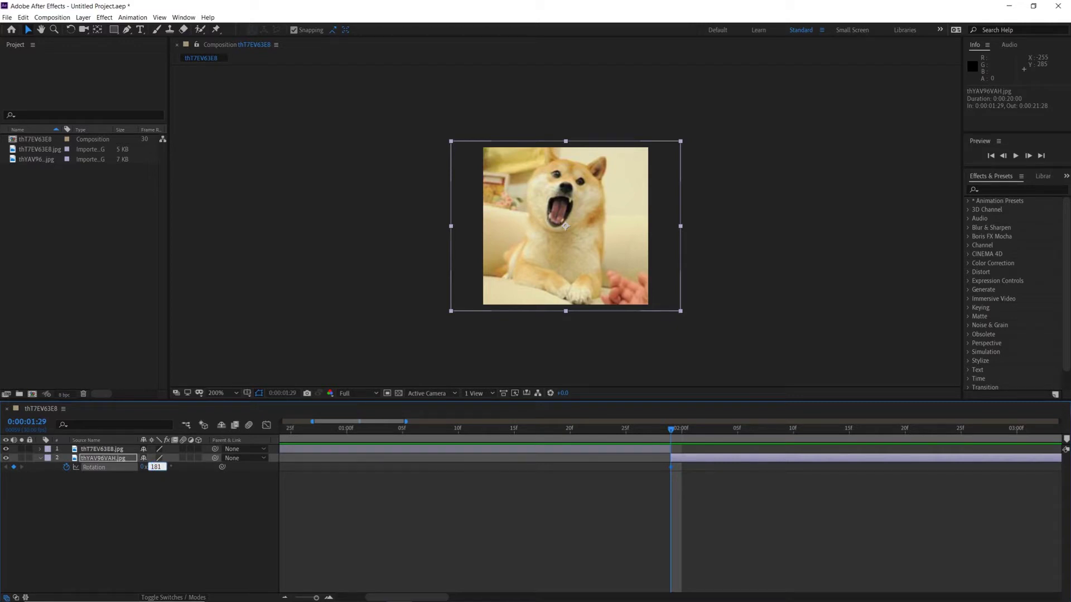
key("Return")
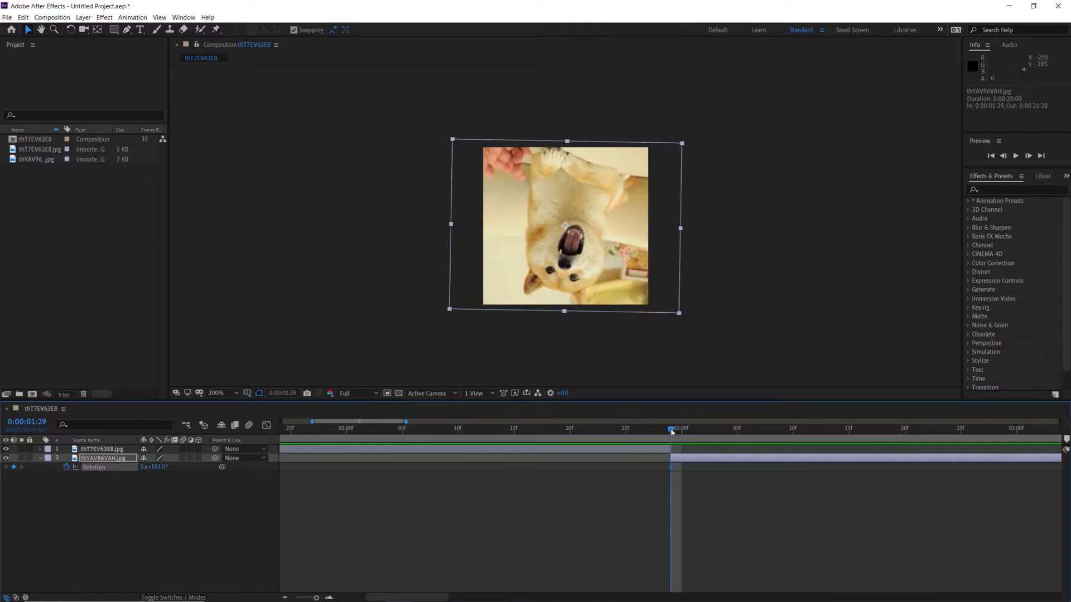
left_click_drag(669, 436, 744, 441)
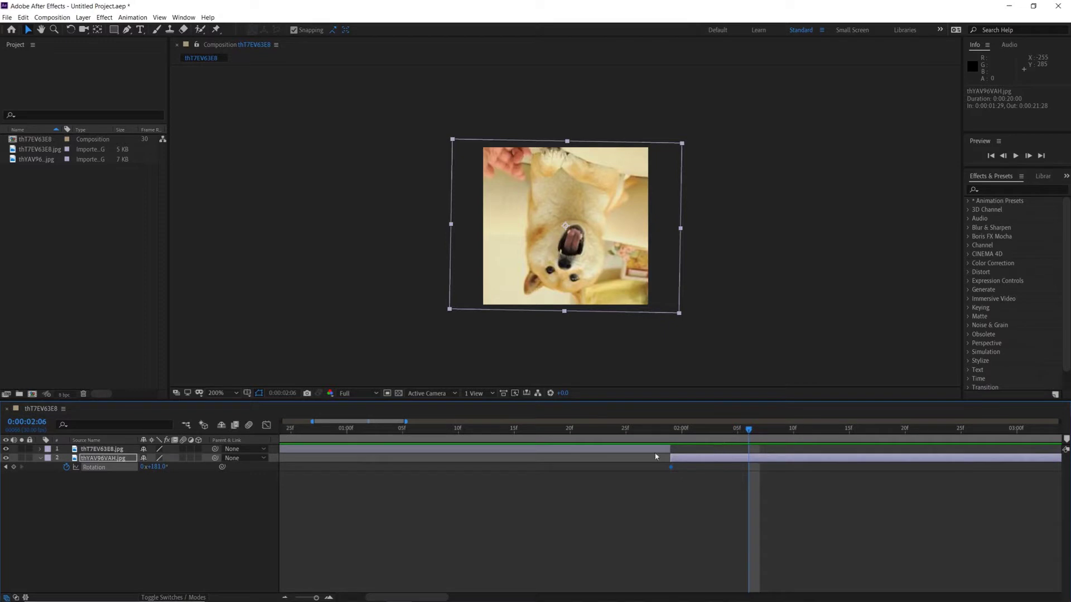
left_click_drag(156, 469, 161, 471)
left_click_drag(159, 470, 99, 479)
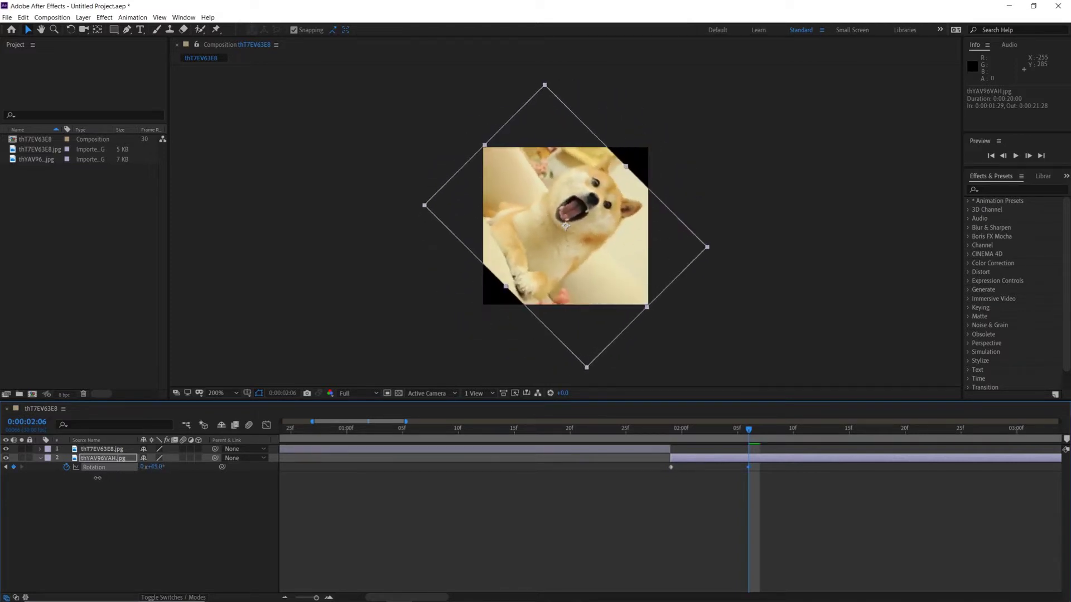
key("ctrl+z")
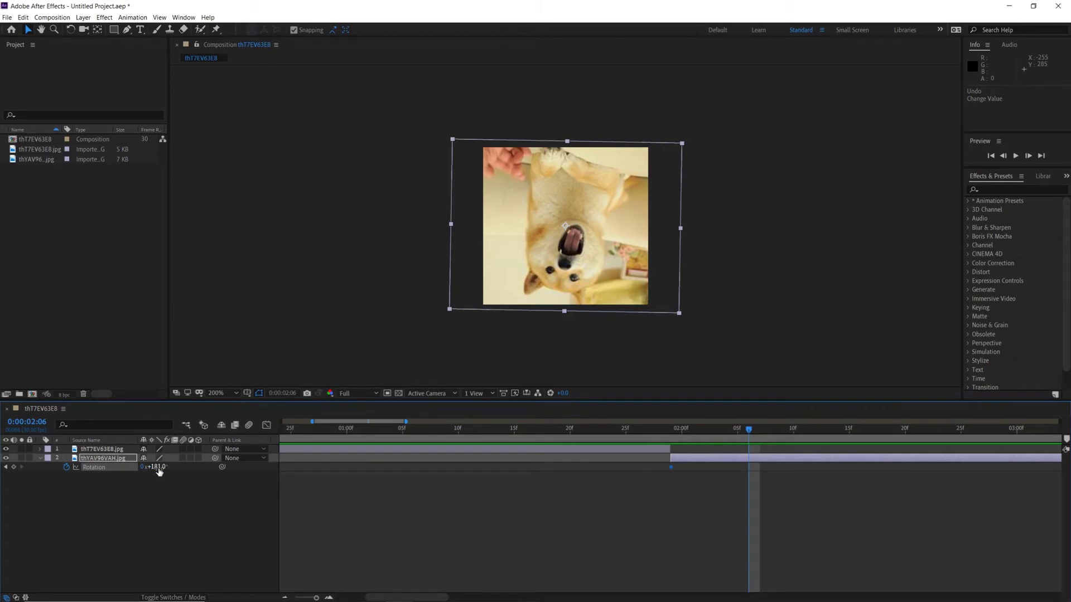
Set the thYAV96VAH.jpg layer's Rotation to 1x+0.0° at 0:00:02:06.
left_click(160, 468)
type("0")
key("Return")
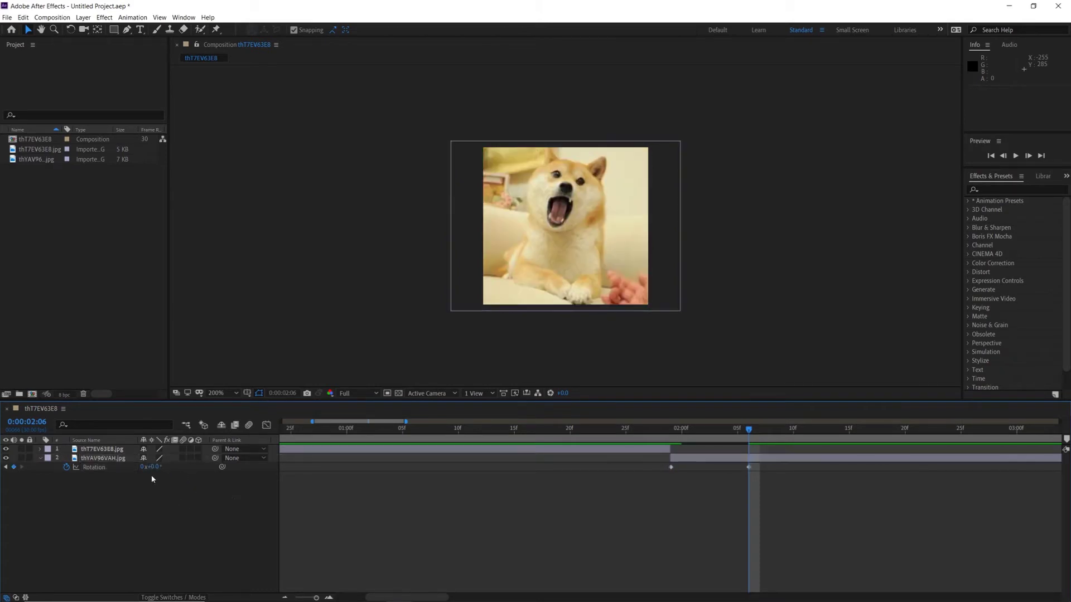
left_click(143, 468)
type("1")
key("Return")
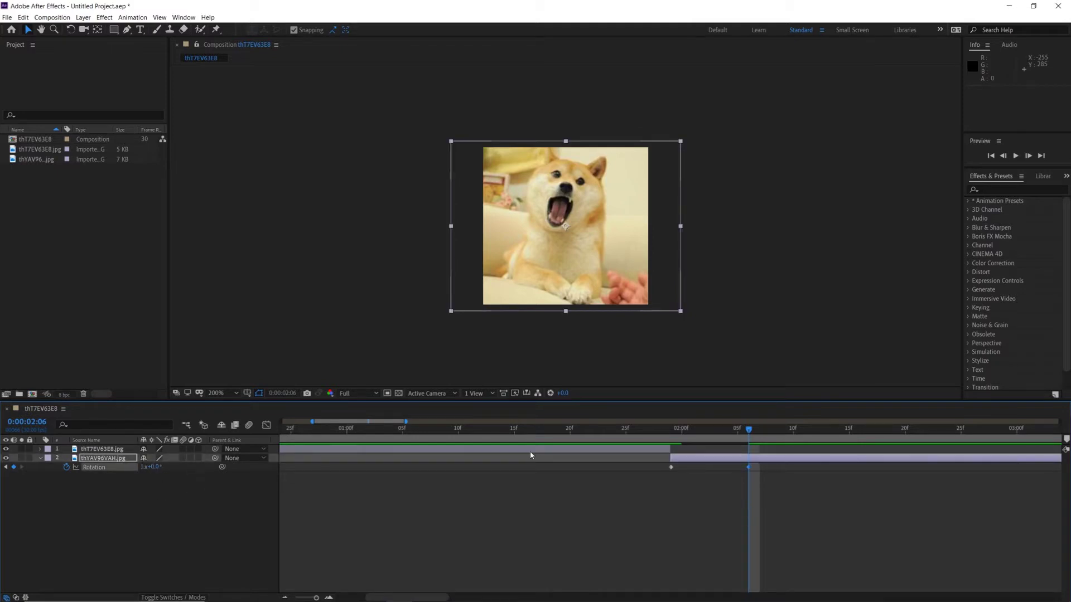
Play back the rotation across the cut, starting at 0:00:01:20.
left_click_drag(746, 435, 571, 452)
key("space")
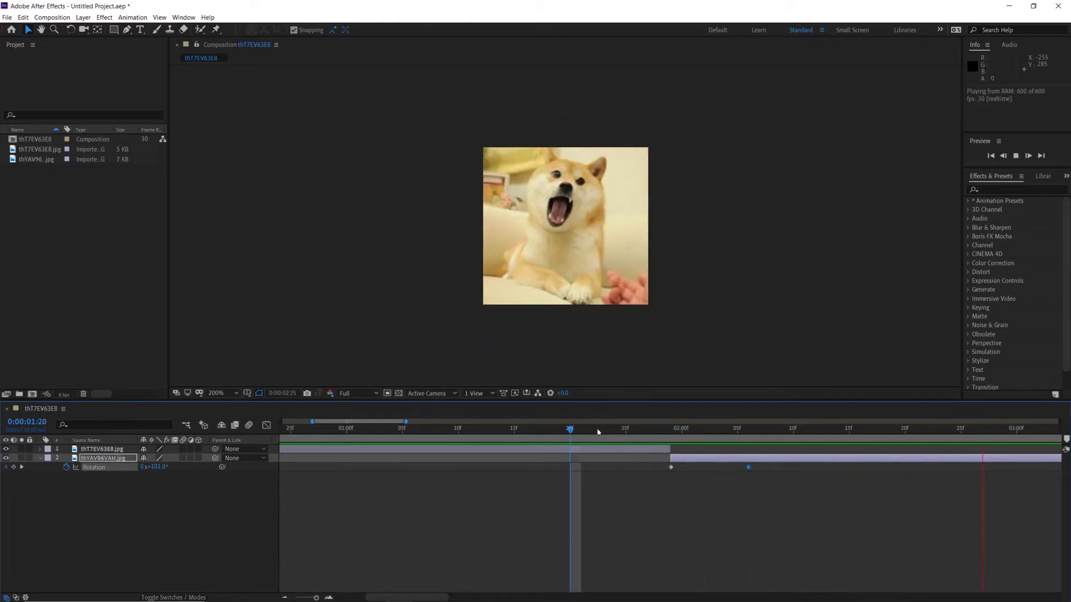
key("space")
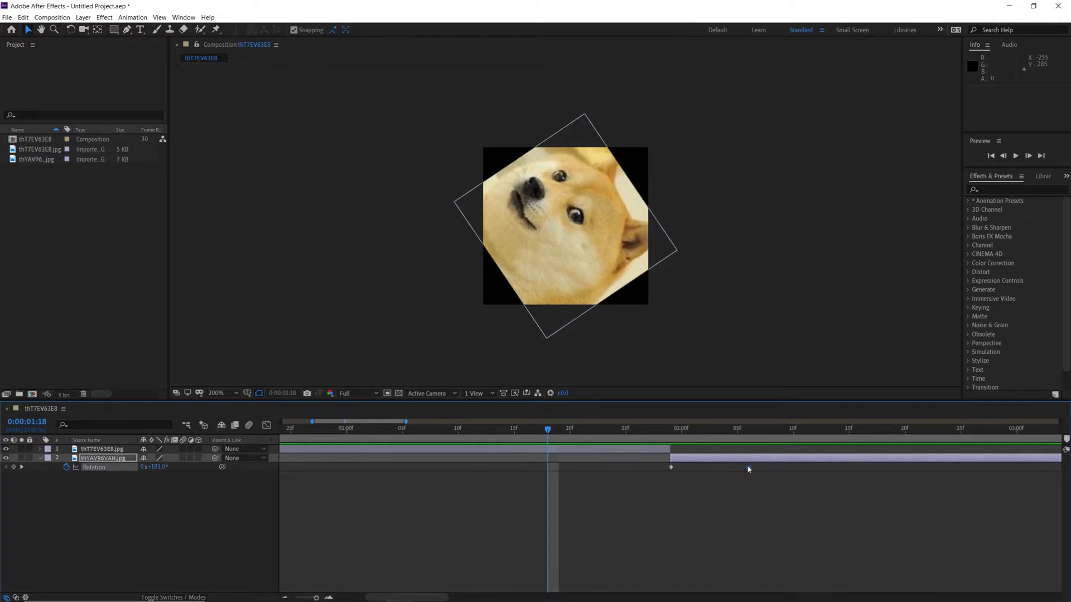
Move the thYAV96VAH.jpg layer's ending Rotation keyframe to 0:00:02:08, replay the transition and collapse the layer.
left_click_drag(748, 468, 775, 475)
key("space")
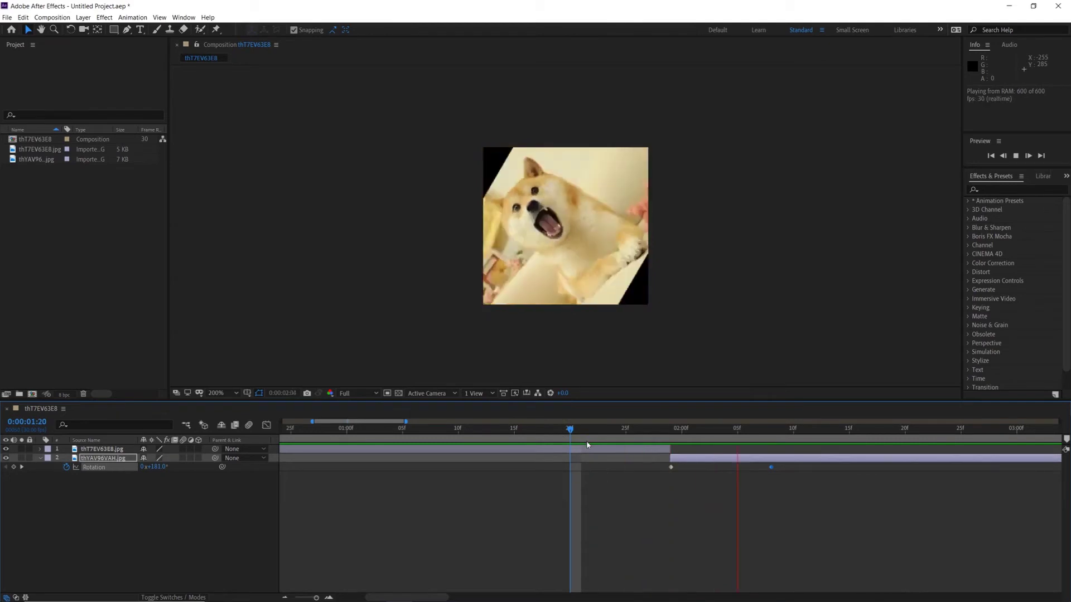
left_click(555, 440)
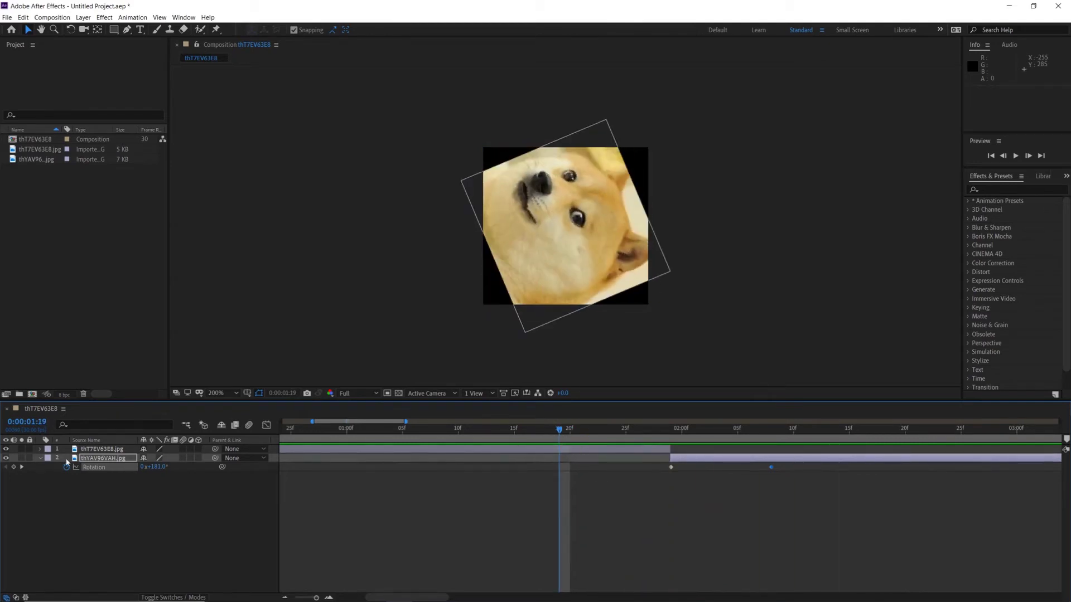
left_click(40, 458)
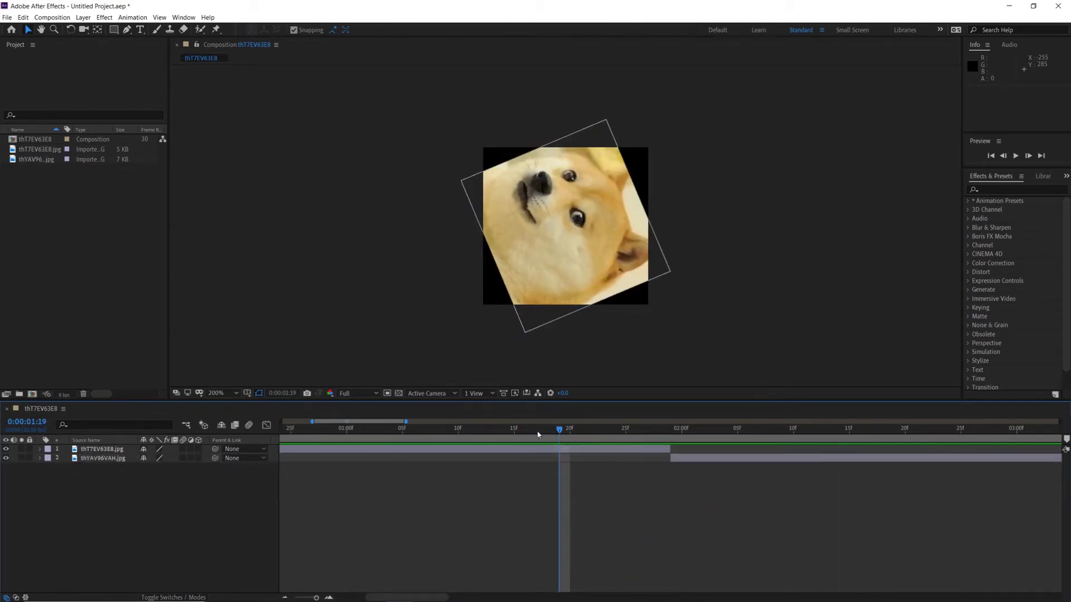
Find the Motion Tile effect by searching for "motion" and apply it to the thT7EV63E8.jpg layer.
left_click_drag(307, 595, 303, 598)
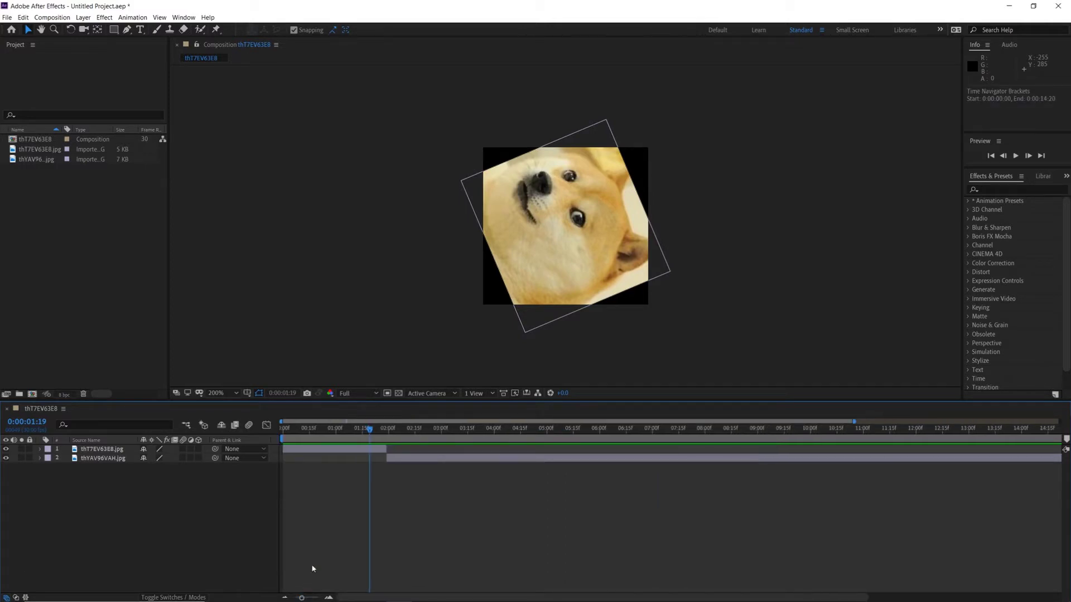
left_click(107, 451)
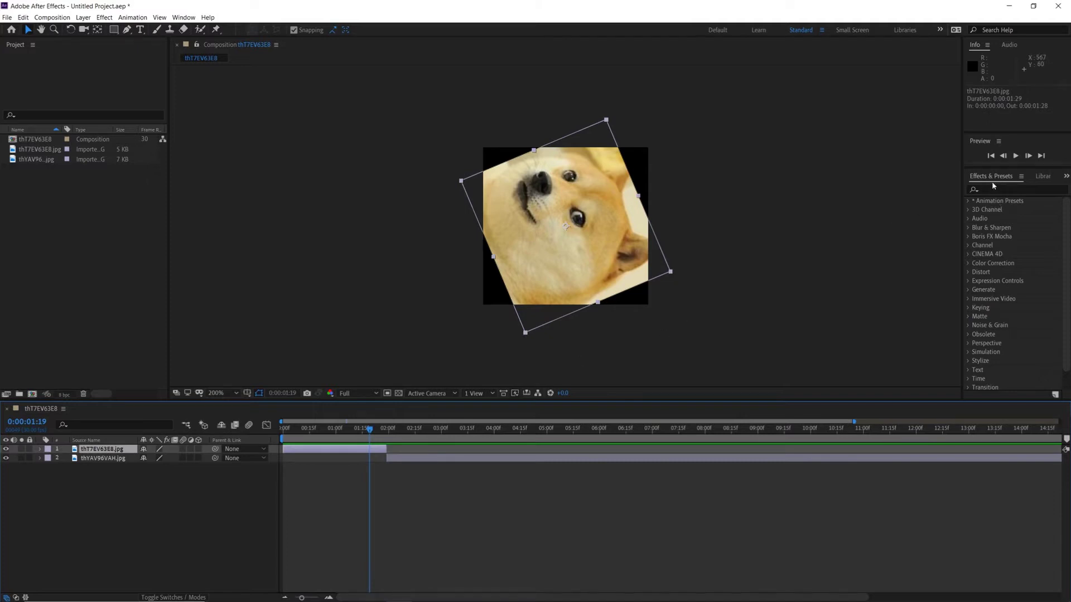
left_click(1067, 177)
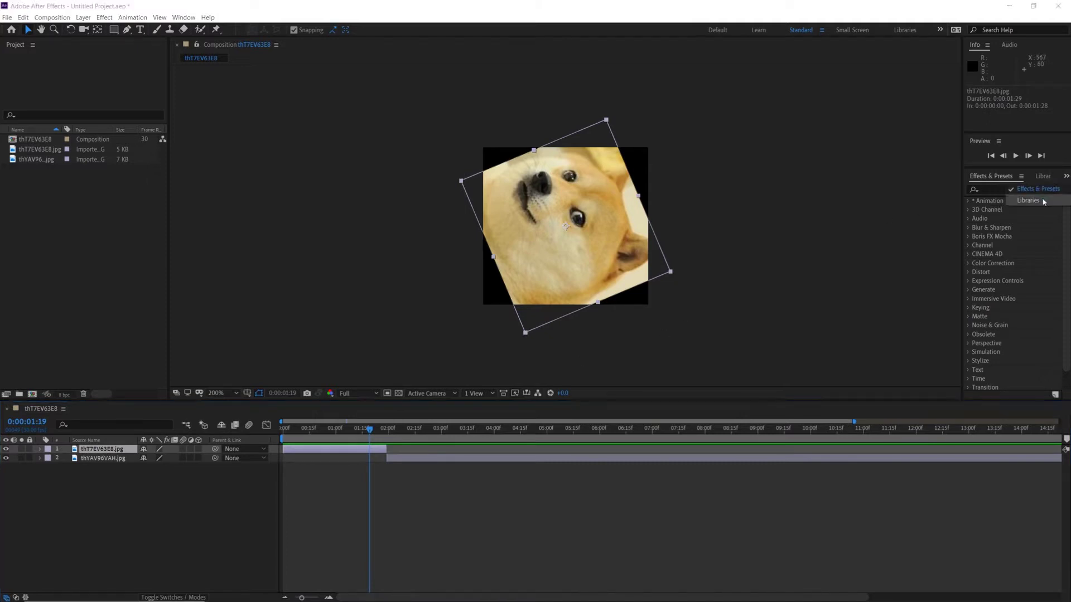
left_click(993, 190)
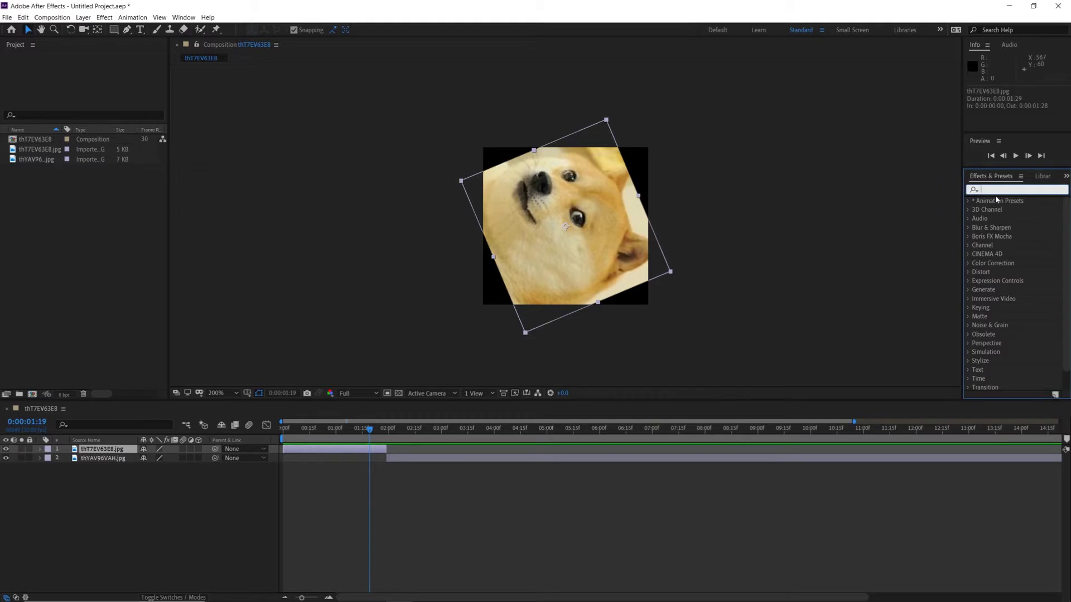
type("motion")
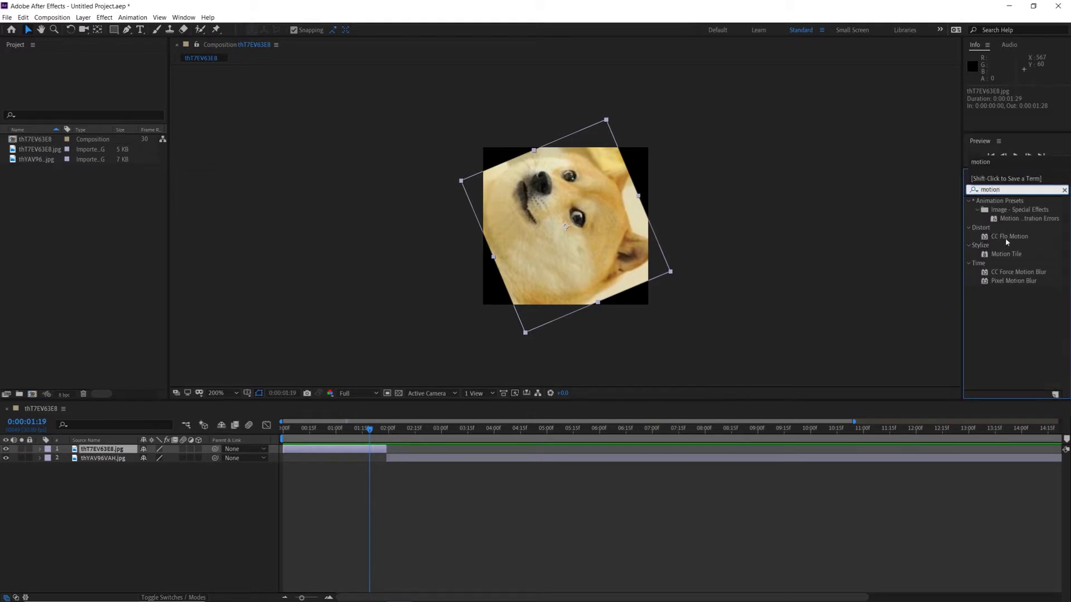
double_click(1002, 255)
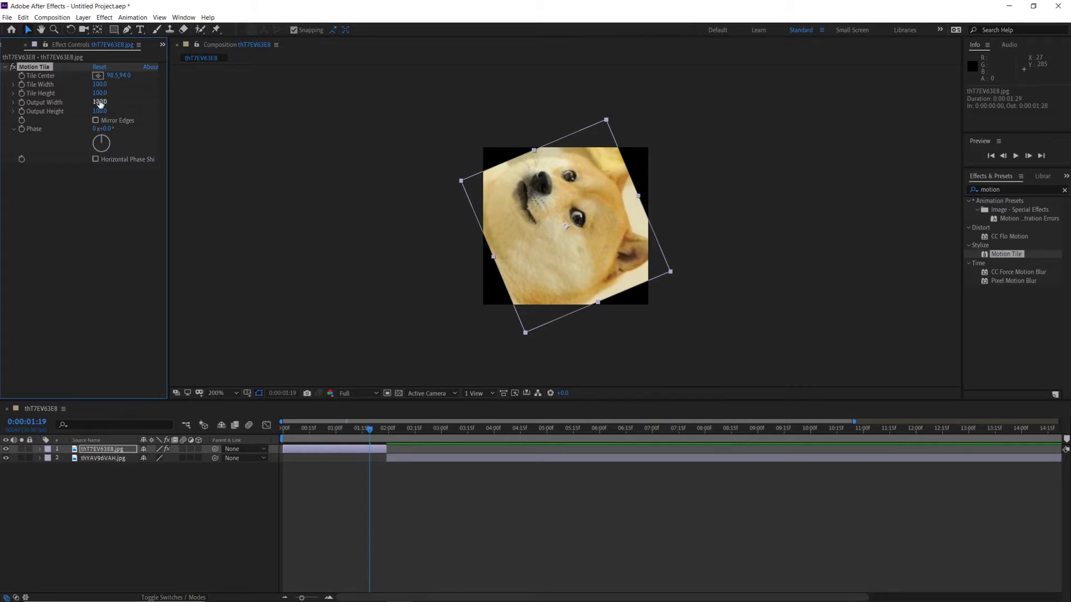
Set Motion Tile on thT7EV63E8.jpg to Output Width 150 and Output Height 160, and enable Mirror Edges.
left_click_drag(99, 101, 101, 110)
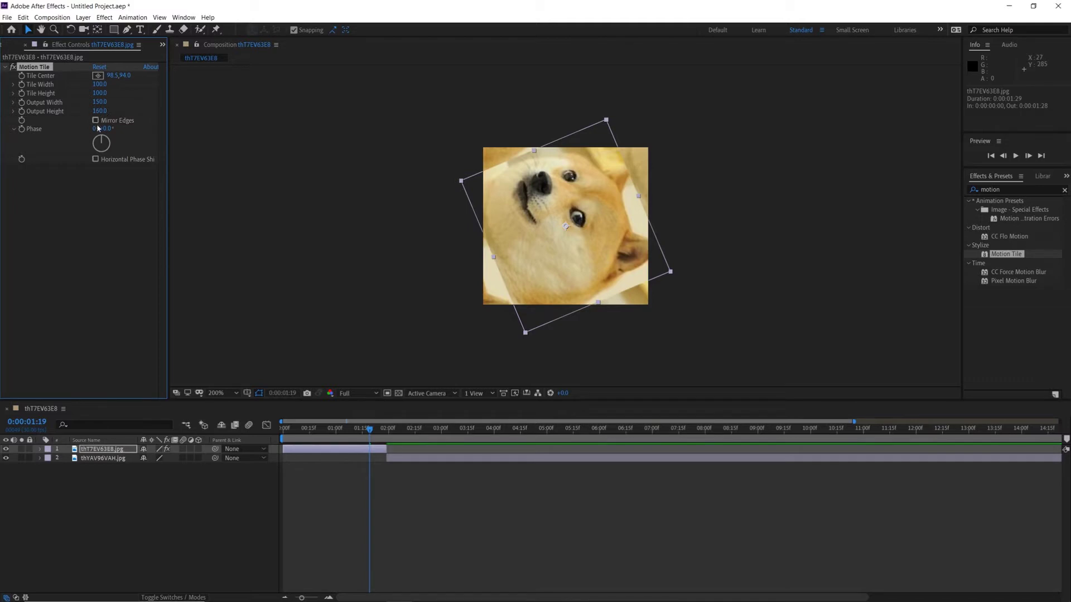
left_click(96, 121)
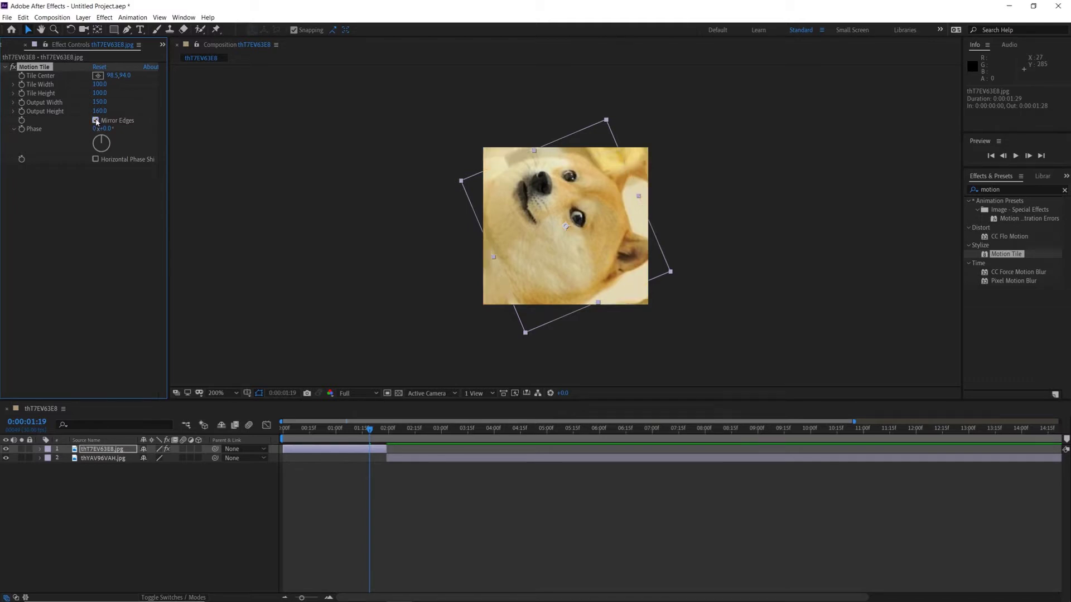
mouse_move(369, 429)
left_mouse_down()
mouse_move(353, 431)
mouse_move(383, 431)
left_mouse_up()
Apply Motion Tile to the thYAV96VAH.jpg layer with Mirror Edges enabled and Output Height 150, and check the cut.
left_click(102, 458)
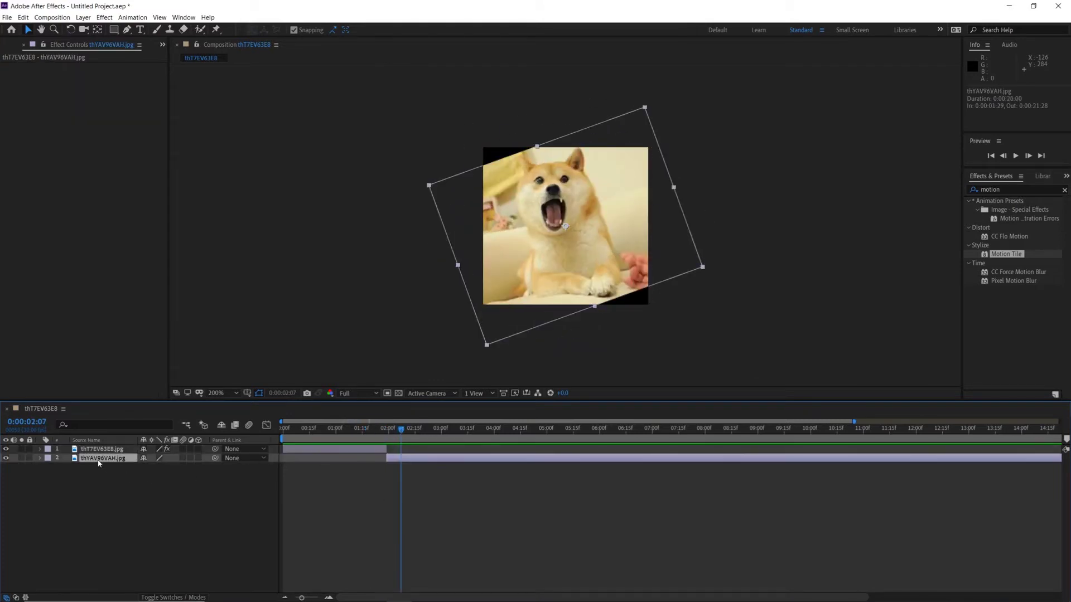
left_click_drag(999, 255, 250, 234)
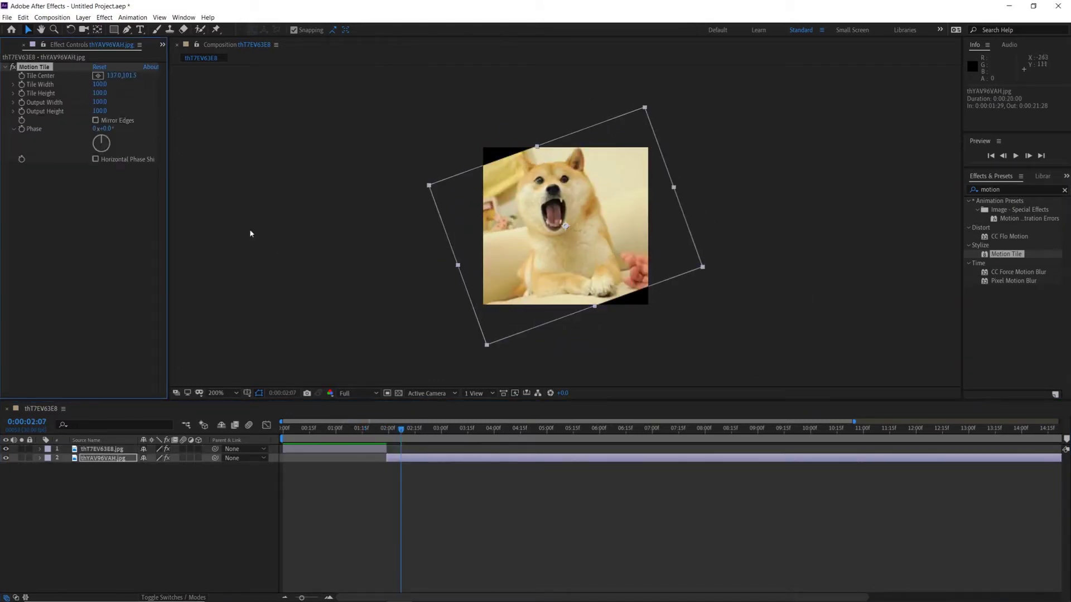
left_click(96, 121)
left_click_drag(418, 436, 394, 437)
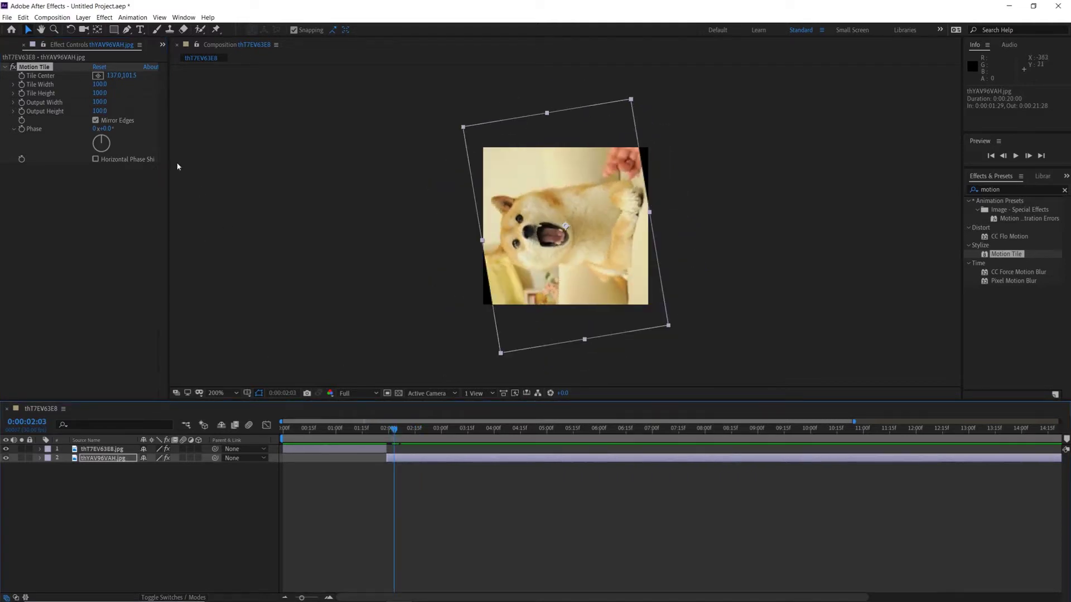
left_click(100, 111)
type("150")
key("Return")
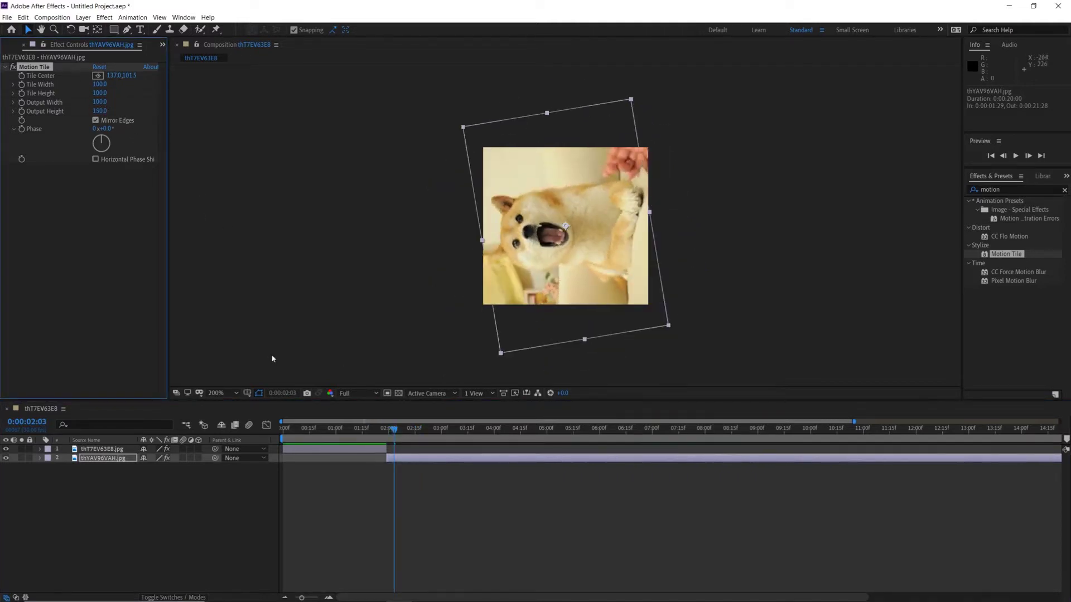
left_click_drag(391, 428, 358, 433)
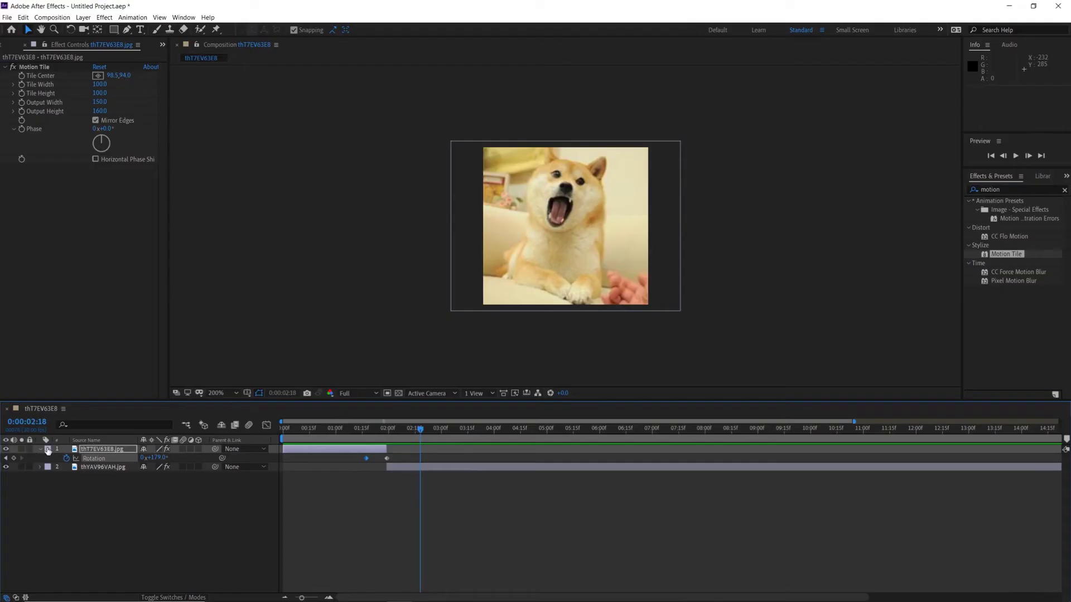
Reveal the thT7EV63E8.jpg layer's Rotation and display its curve in the Graph Editor.
left_click(40, 450)
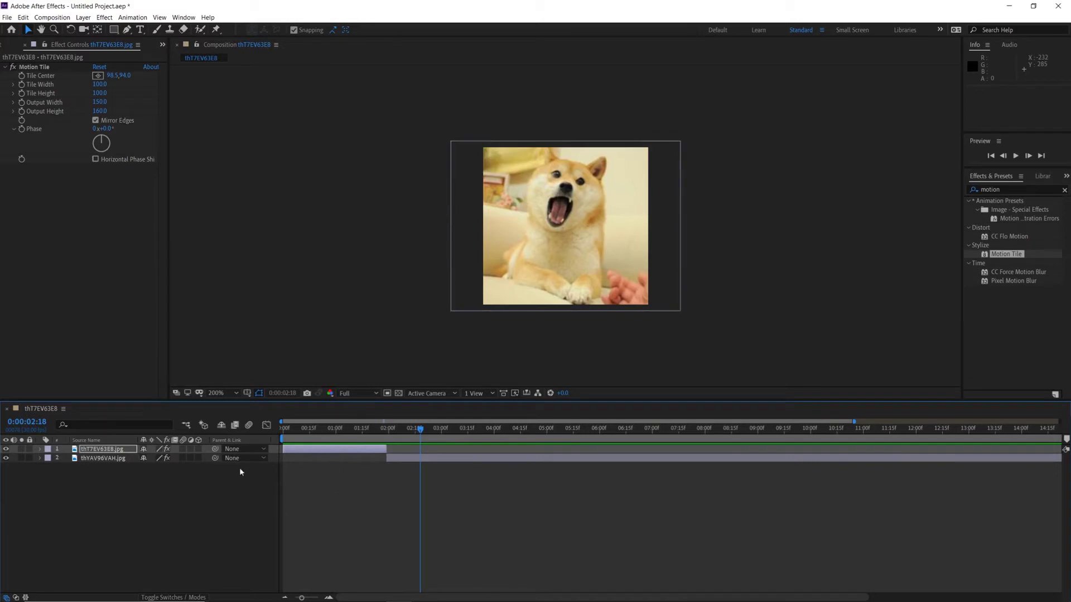
key("r")
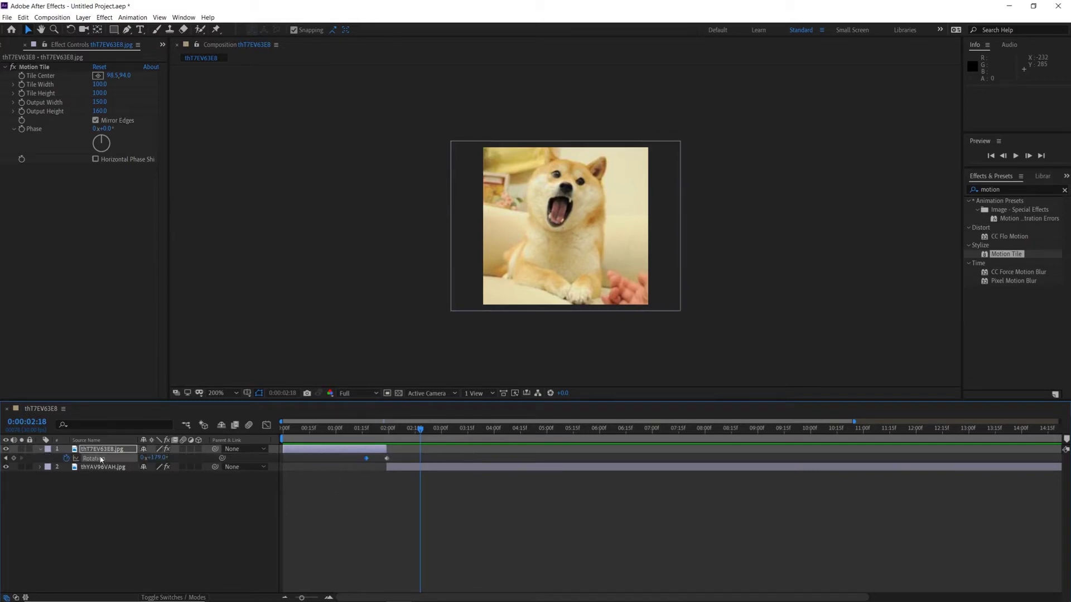
left_click(267, 424)
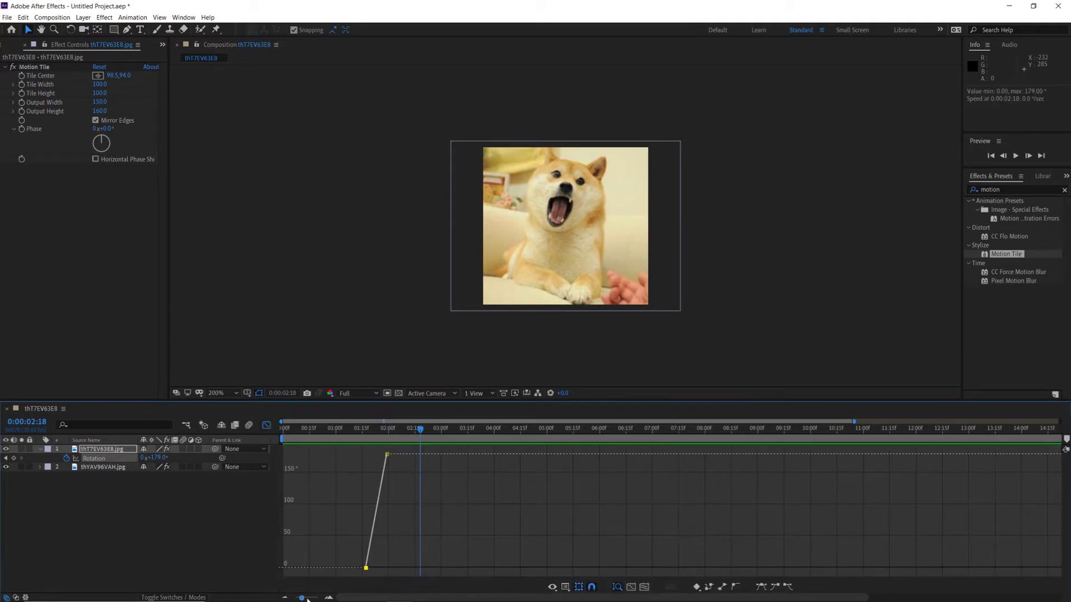
left_click_drag(301, 598, 314, 599)
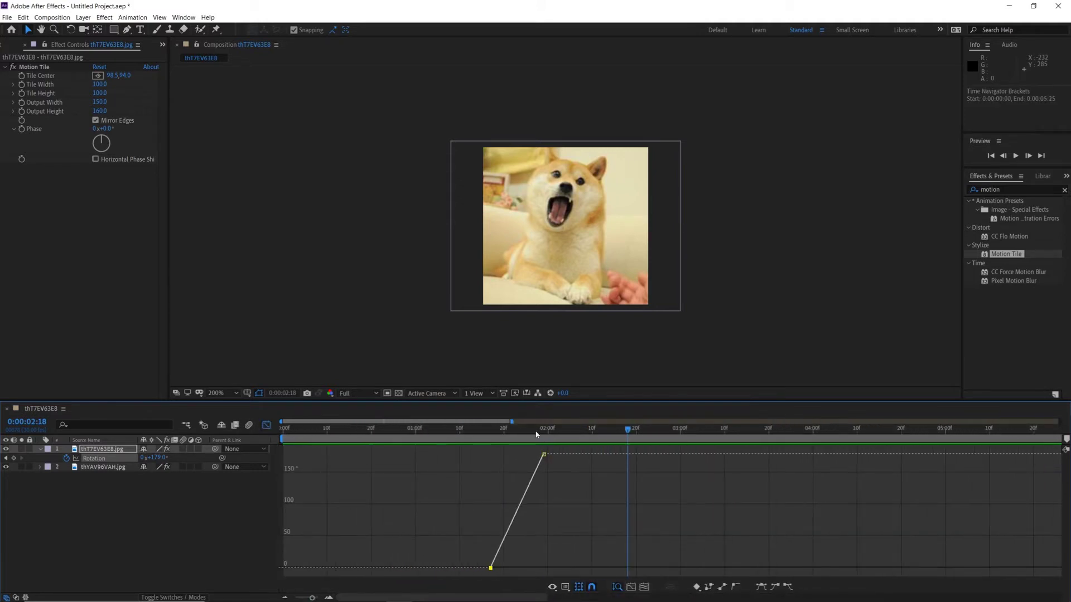
left_click_drag(516, 445, 576, 451)
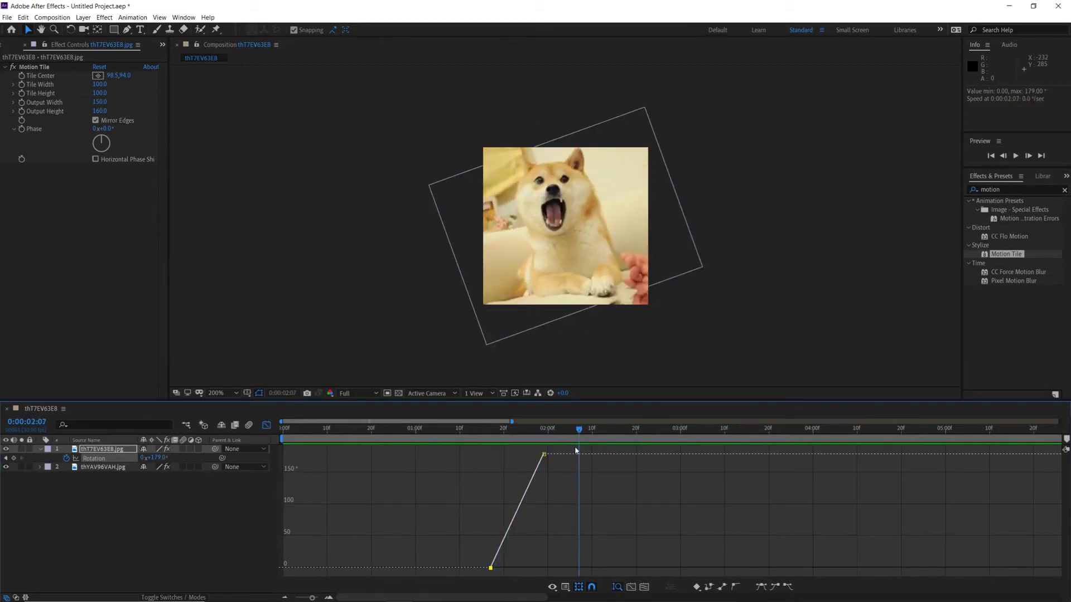
Convert both Rotation keyframes of the thT7EV63E8.jpg layer to Auto Bezier.
left_click(544, 454)
left_click(490, 568, "shift")
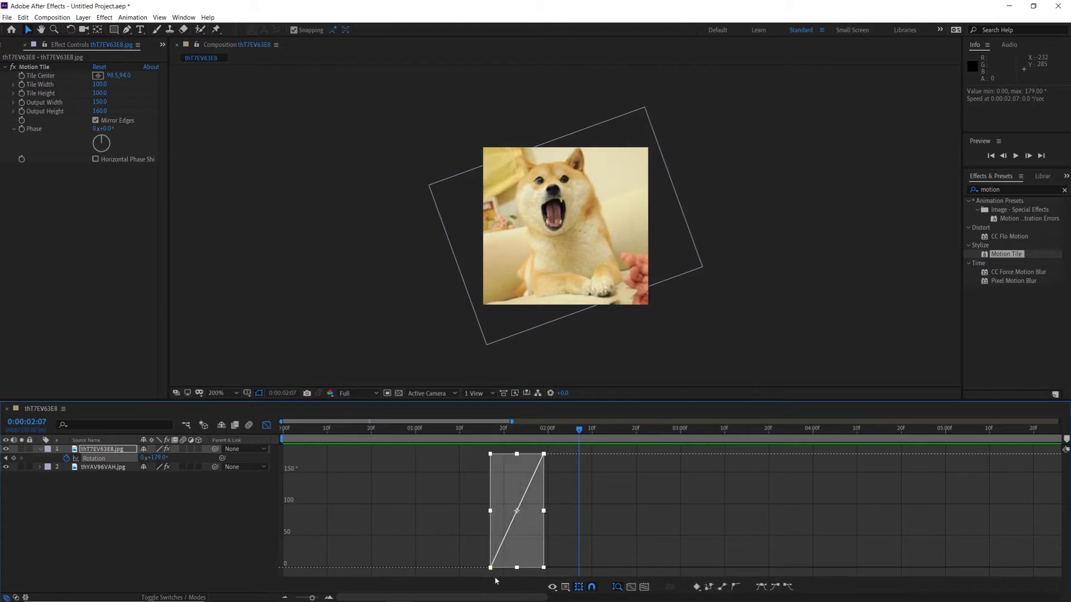
left_click(735, 587)
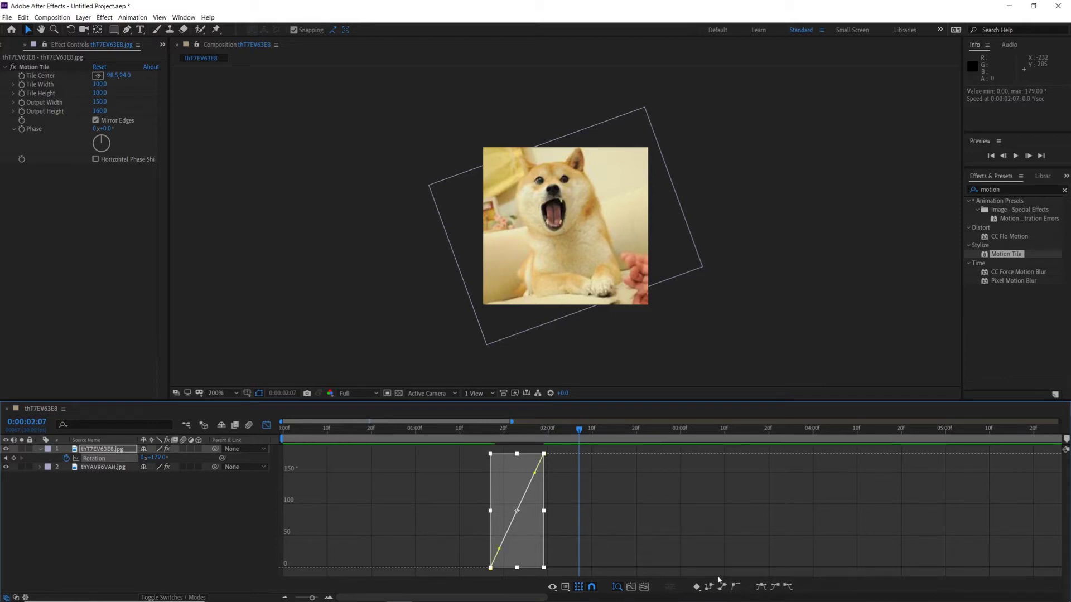
Reshape the thT7EV63E8.jpg layer's Rotation curve with a flat, extended start handle and a steep end handle, accelerating into the cut.
left_click(544, 454)
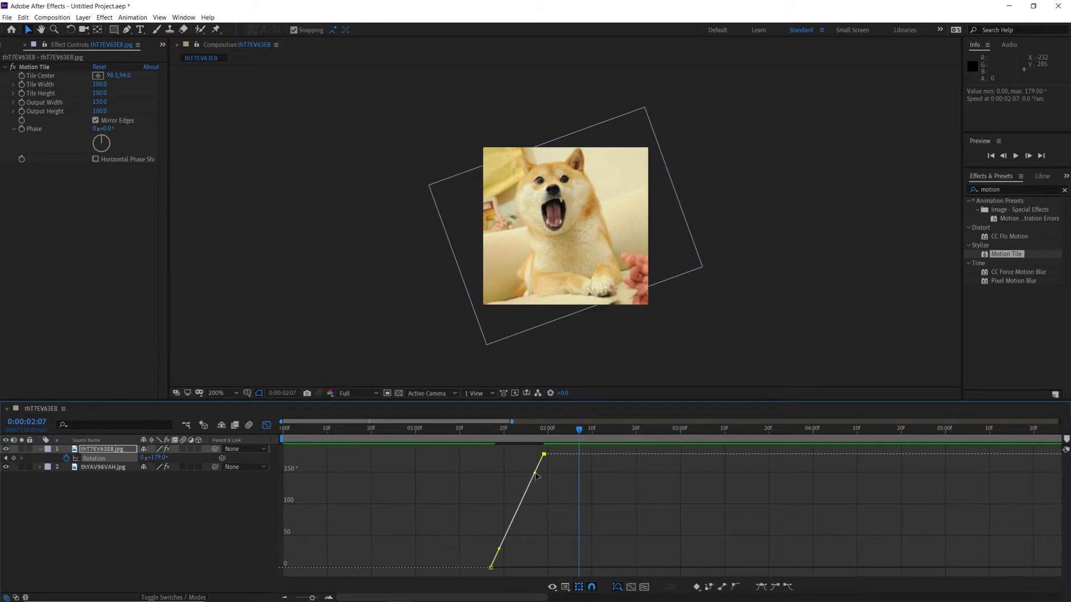
left_click_drag(535, 475, 542, 515)
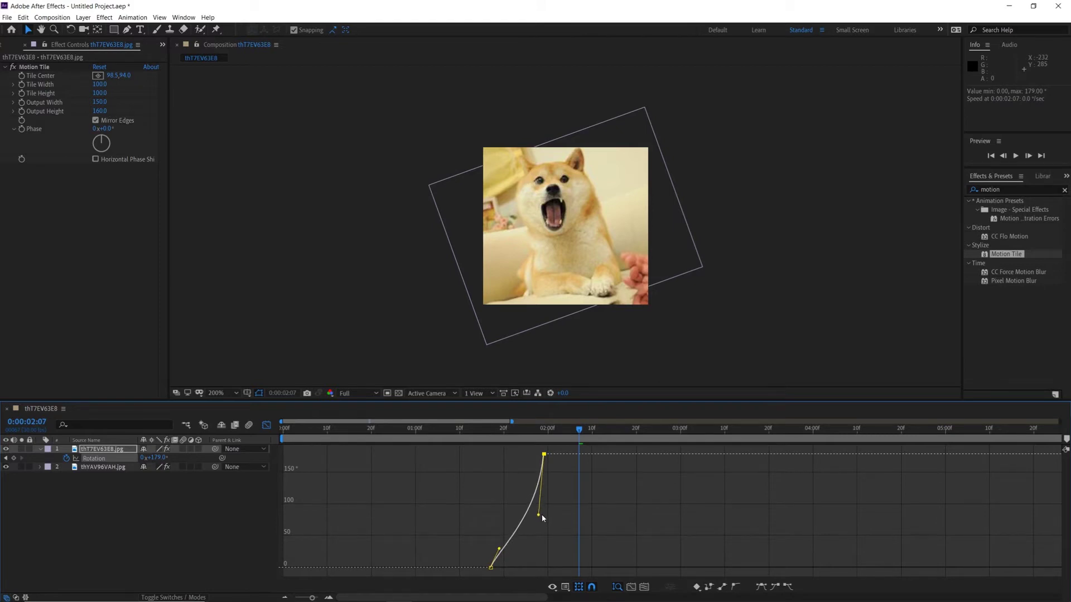
left_click_drag(541, 514, 535, 558)
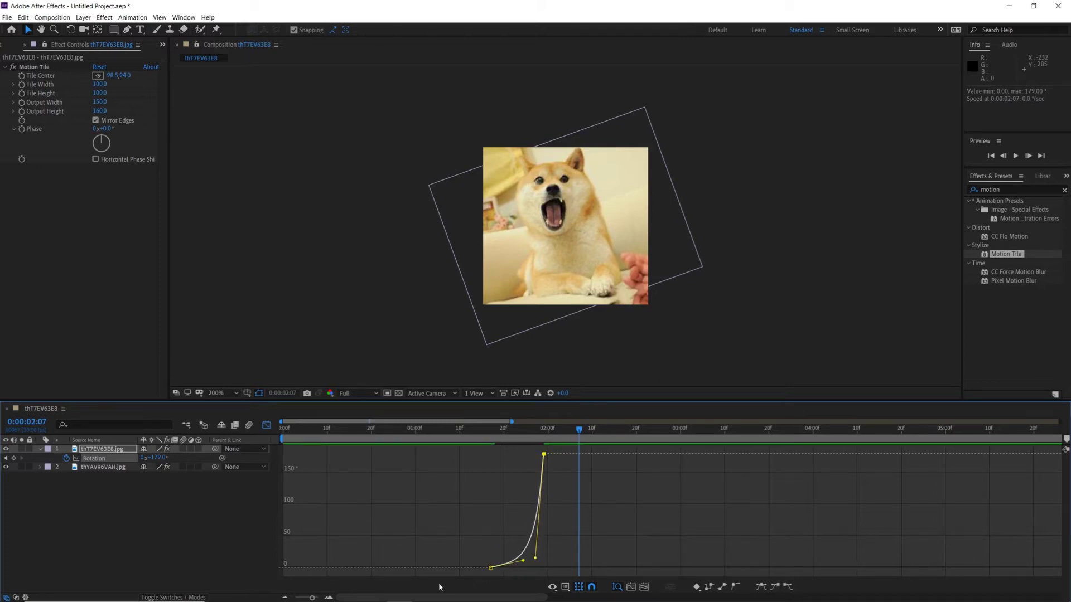
left_click_drag(312, 598, 316, 598)
left_click_drag(531, 562, 571, 553)
Play back the rotation from 0:00:01:14 through the cut to check the acceleration.
key("space")
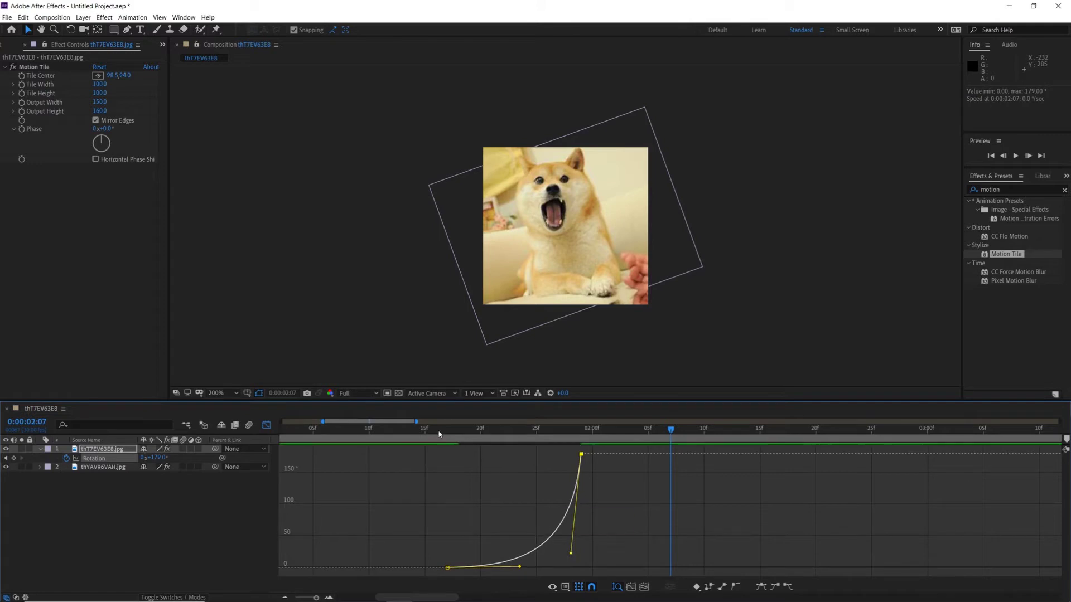
left_click(436, 431)
left_click(413, 431)
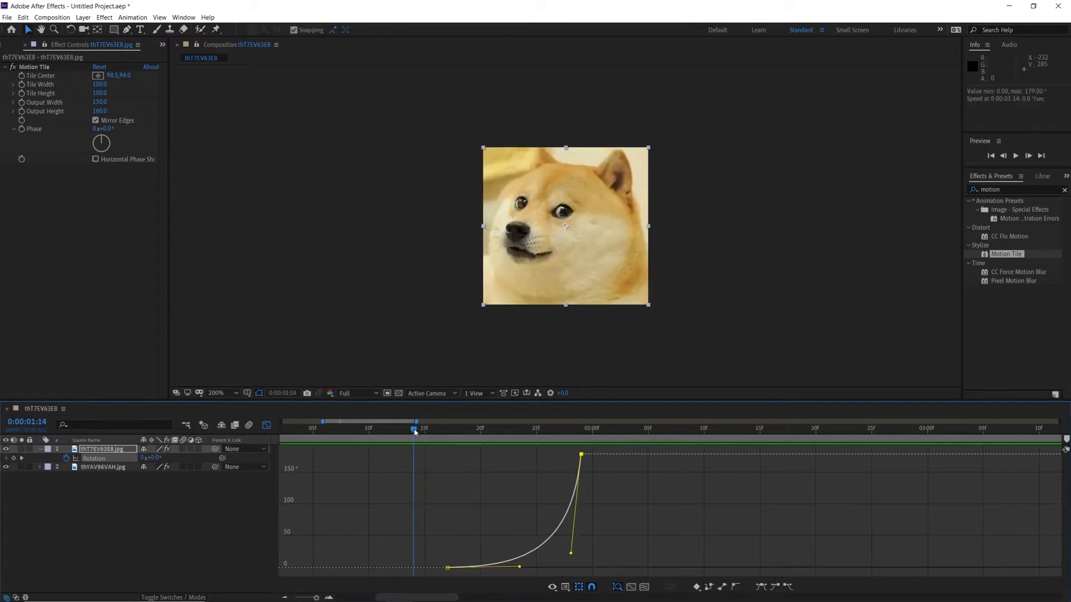
key("space")
key("space")
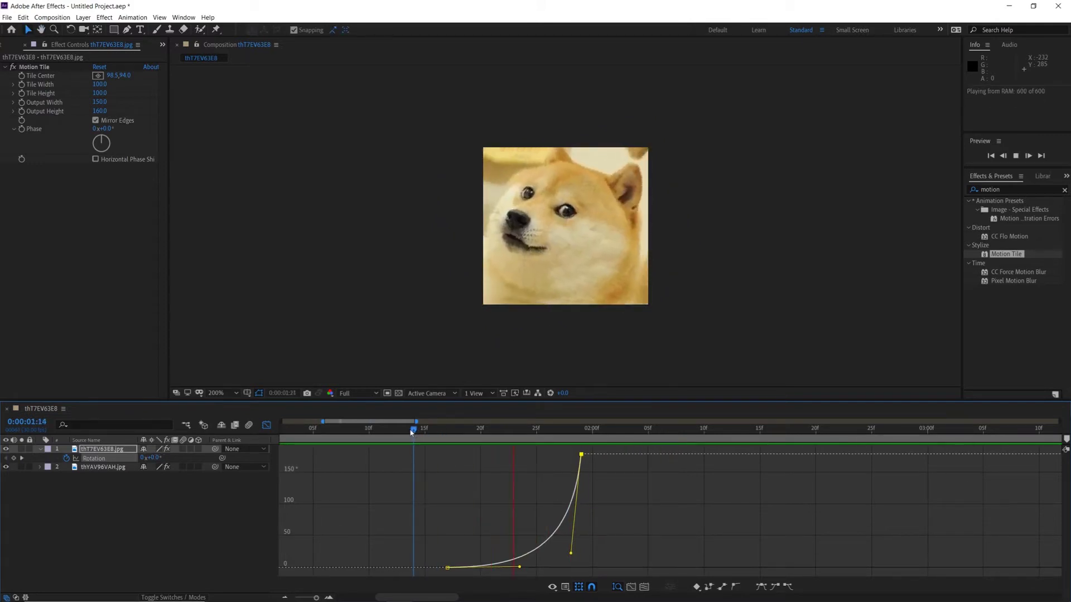
key("space")
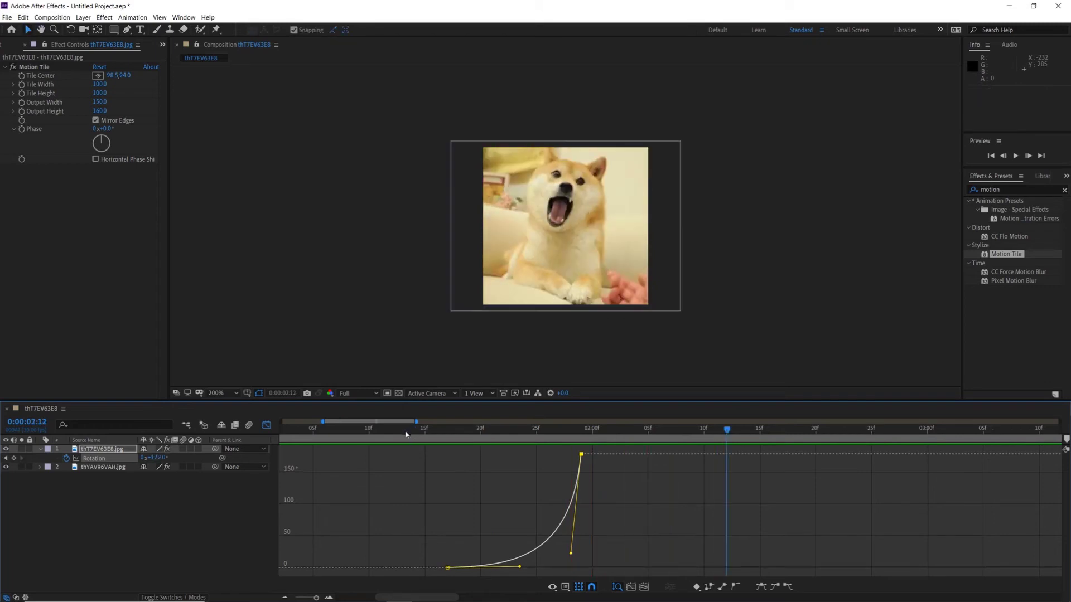
Collapse the thT7EV63E8.jpg layer and display the thYAV96VAH.jpg layer's Rotation curve in the Graph Editor.
left_click(39, 449)
left_click(102, 458)
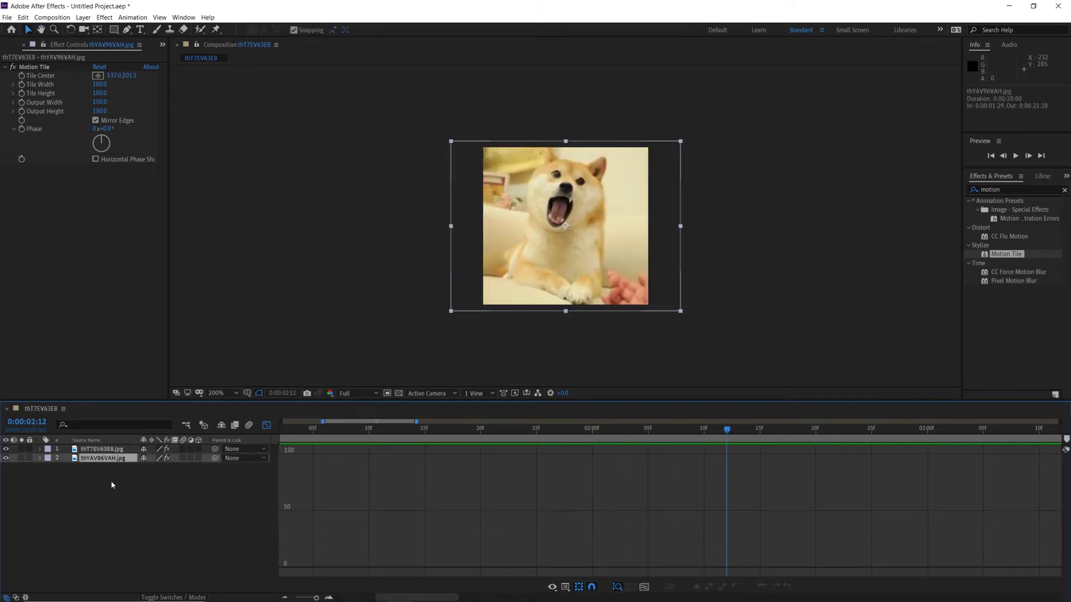
key("r")
left_click(103, 468)
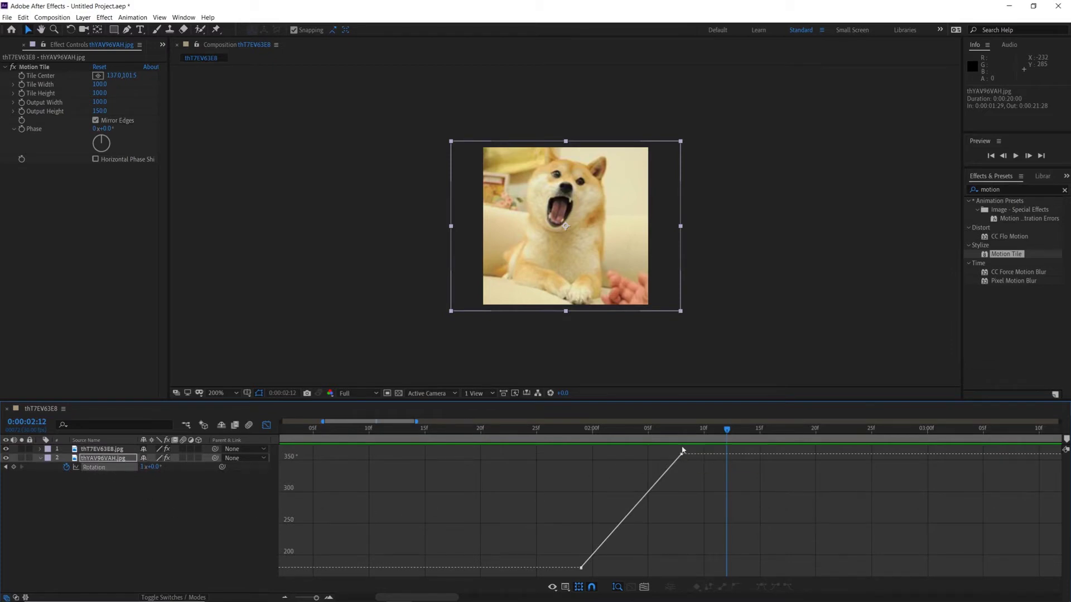
Convert both Rotation keyframes of the thYAV96VAH.jpg layer to Auto Bezier.
left_click_drag(687, 446, 559, 581)
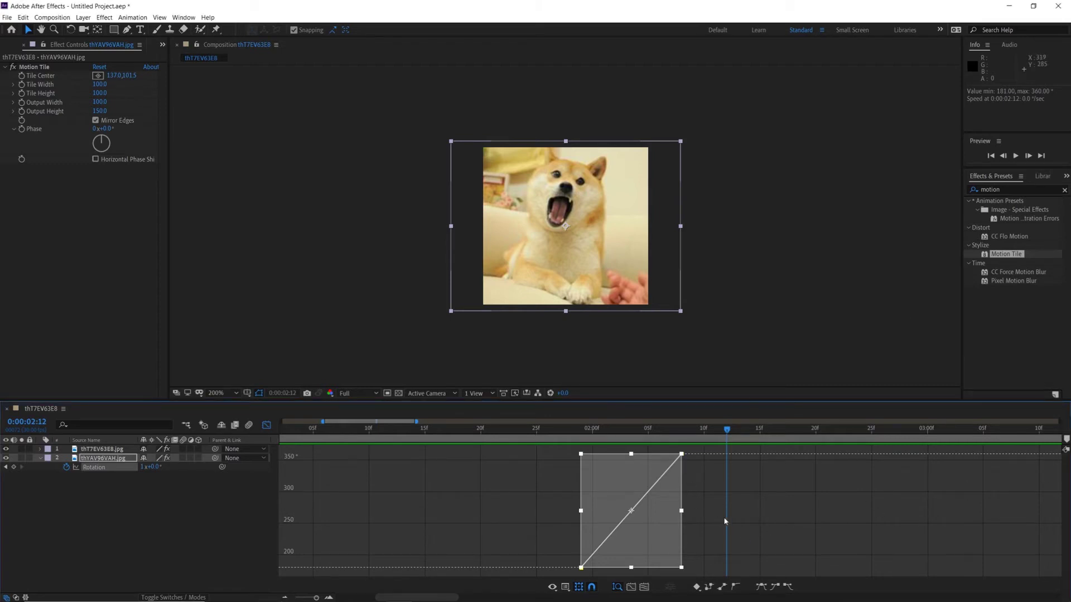
left_click(735, 588)
left_click(713, 500)
Shape the thYAV96VAH.jpg layer's Rotation curve to rise steeply at the cut and level off towards its last keyframe.
left_click(682, 455)
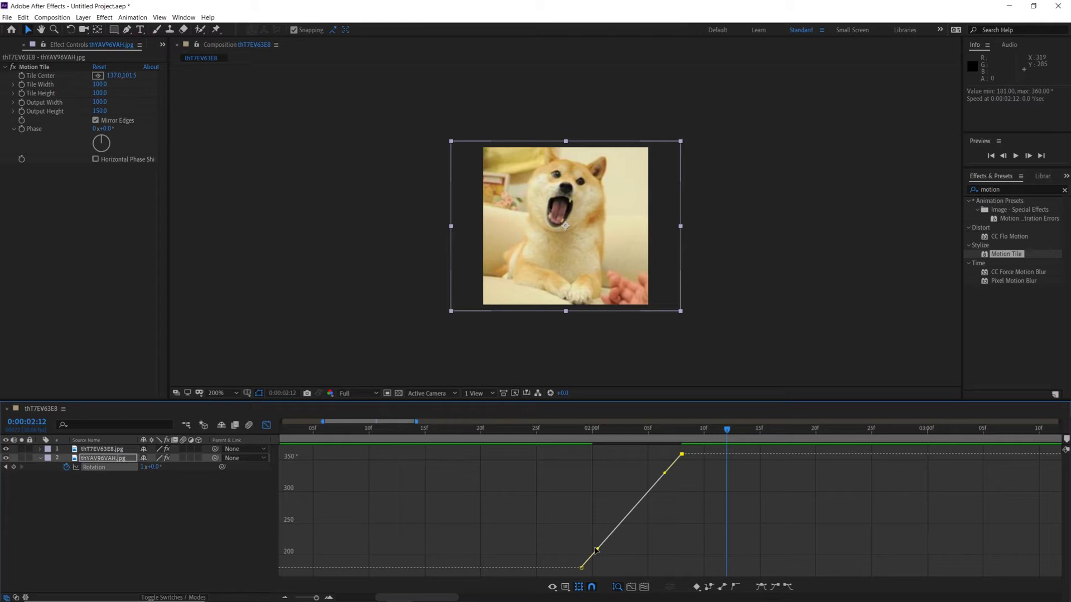
left_click_drag(596, 550, 590, 453)
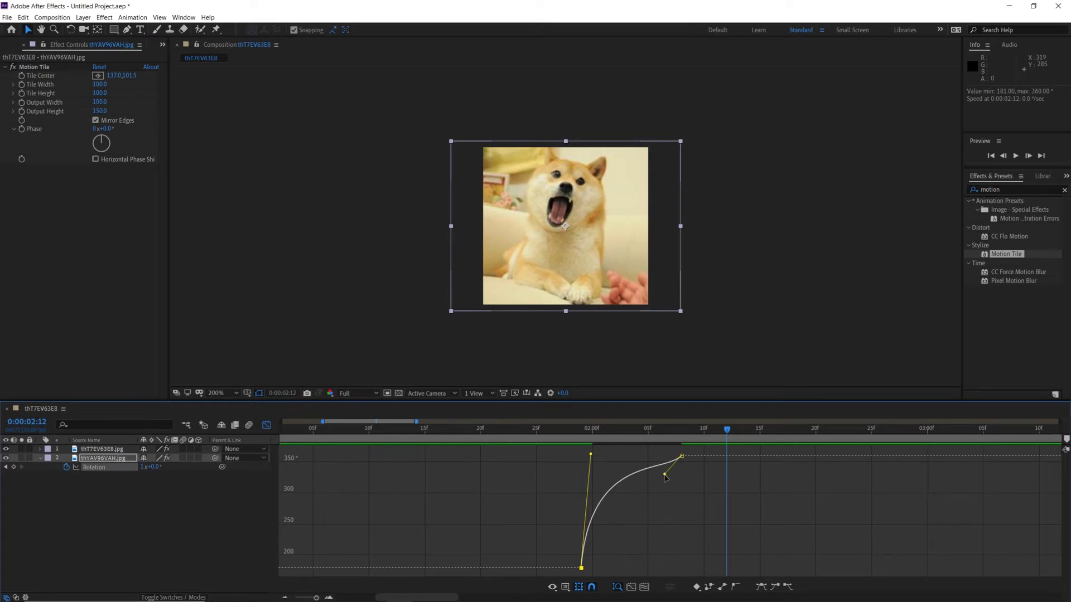
left_click_drag(665, 478, 588, 465)
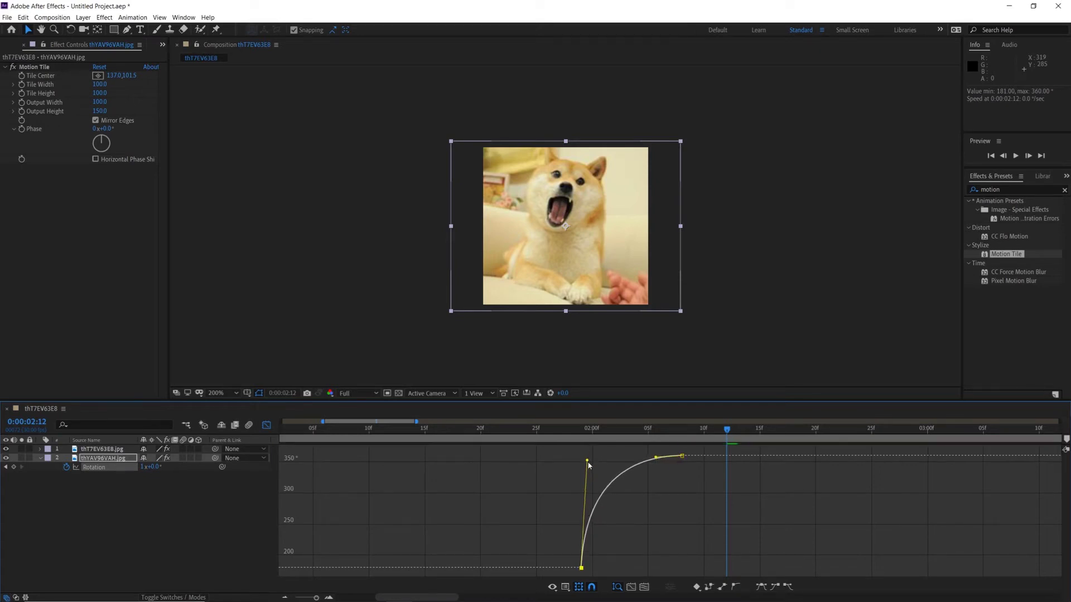
Play the transition repeatedly from shortly before the cut to examine the speed and smoothness of the rotation.
left_click(538, 438)
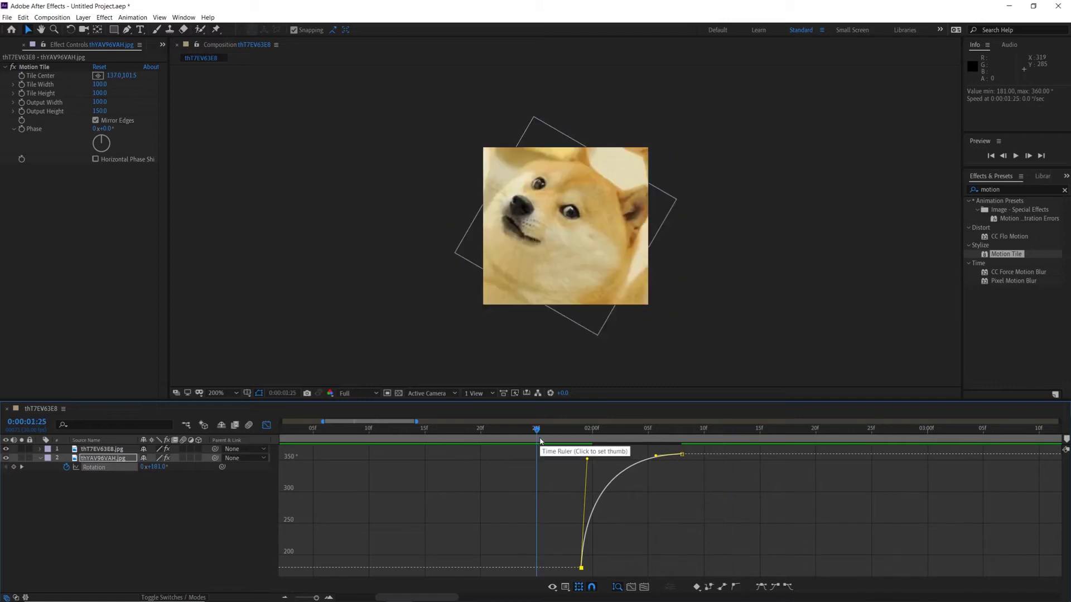
key("space")
key("space")
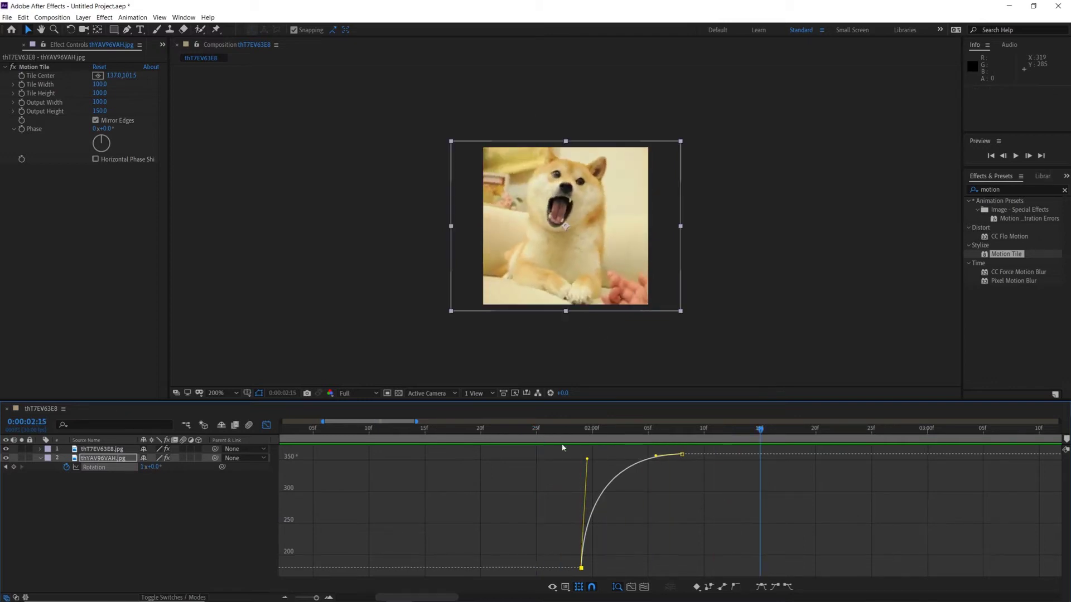
left_click(459, 432)
key("space")
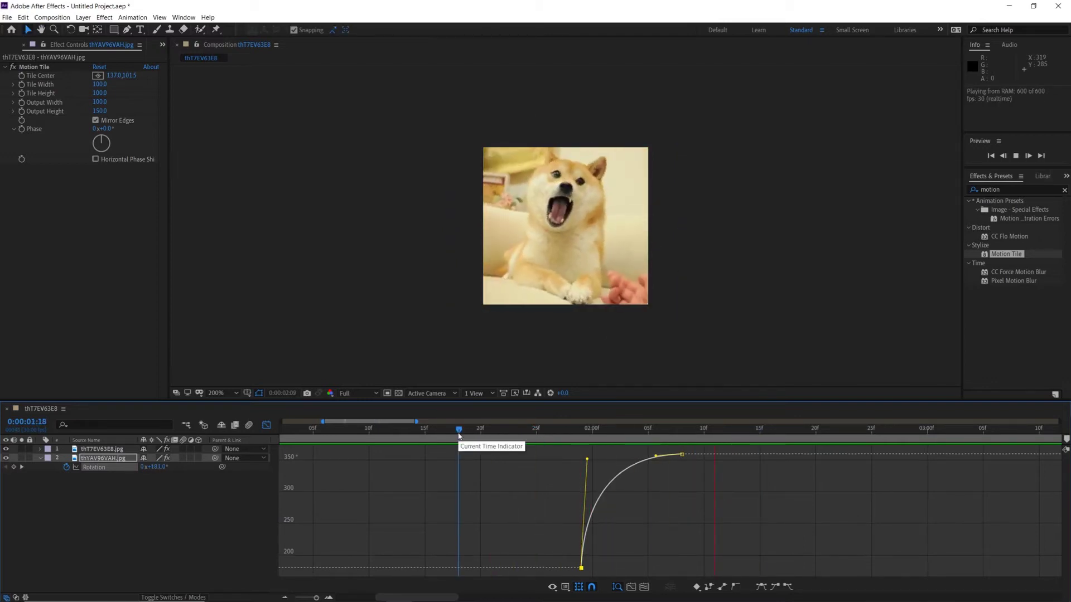
key("space")
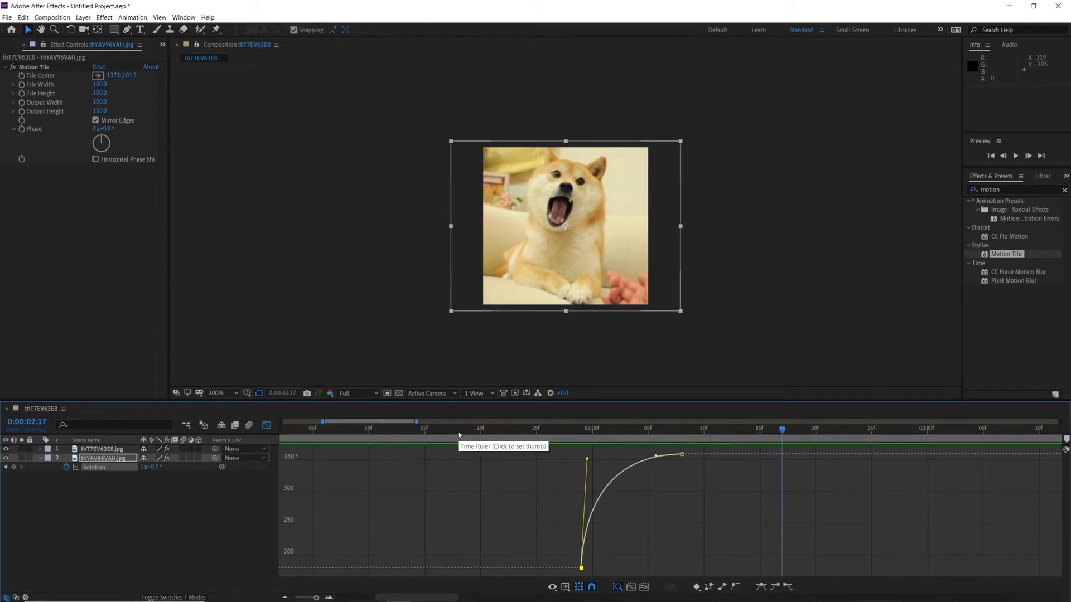
left_click(458, 432)
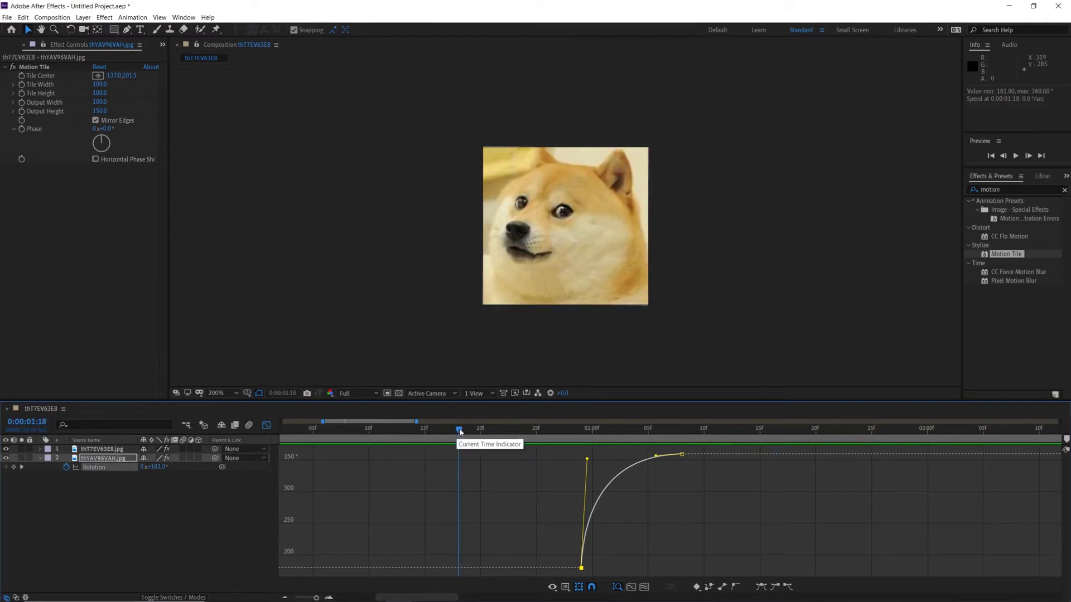
key("space")
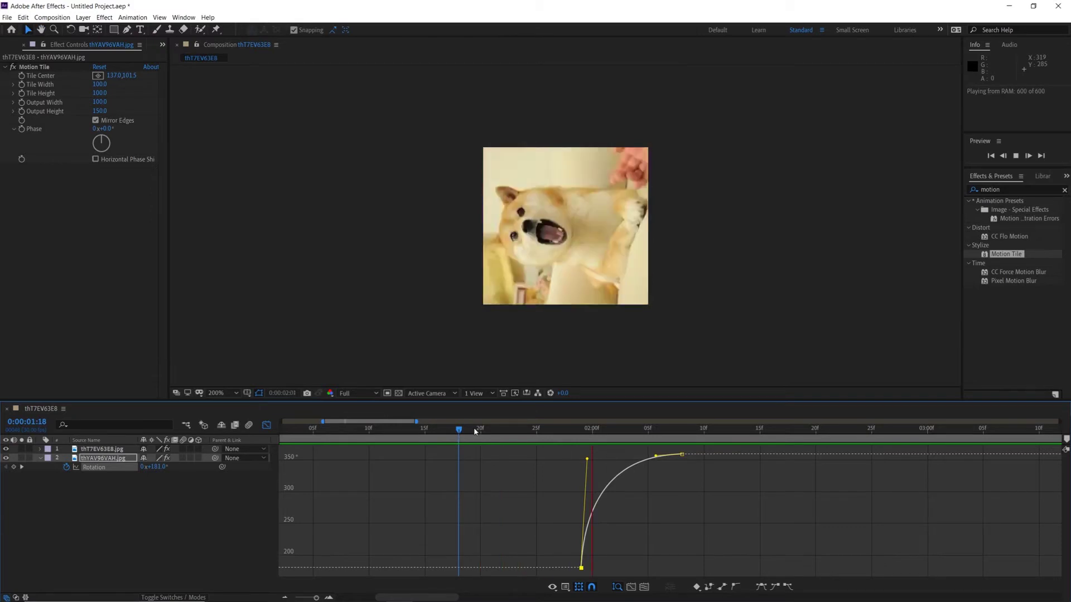
left_click(474, 427)
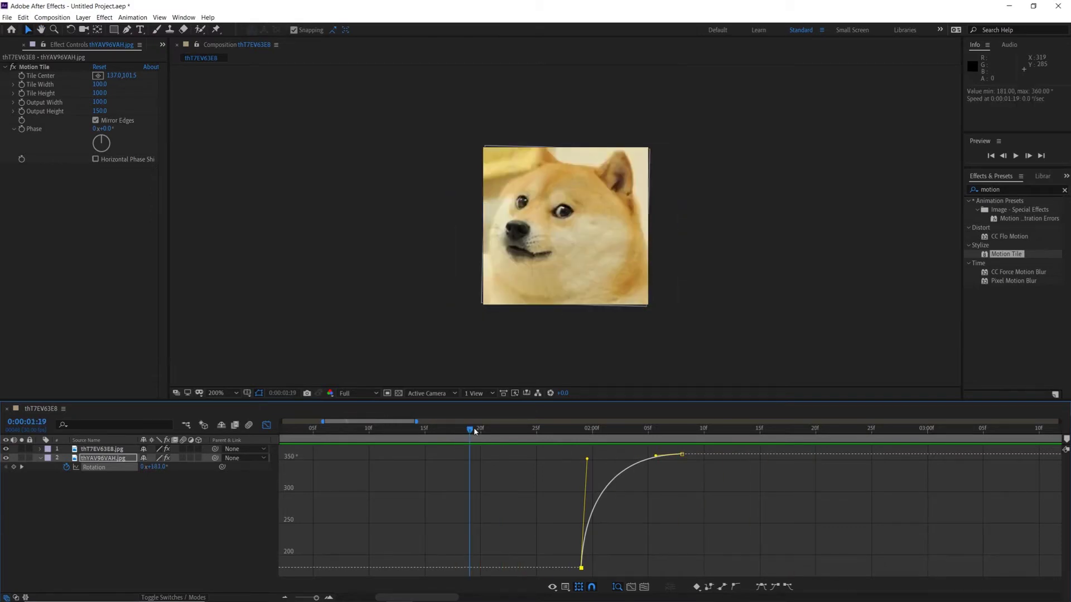
key("space")
key("space")
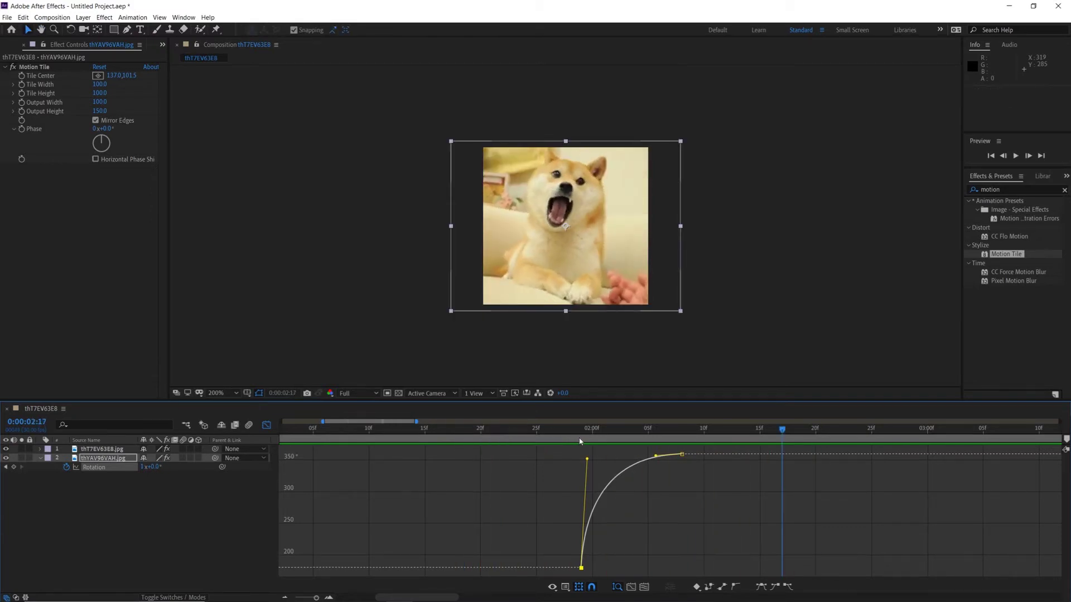
left_click_drag(559, 433, 529, 447)
key("space")
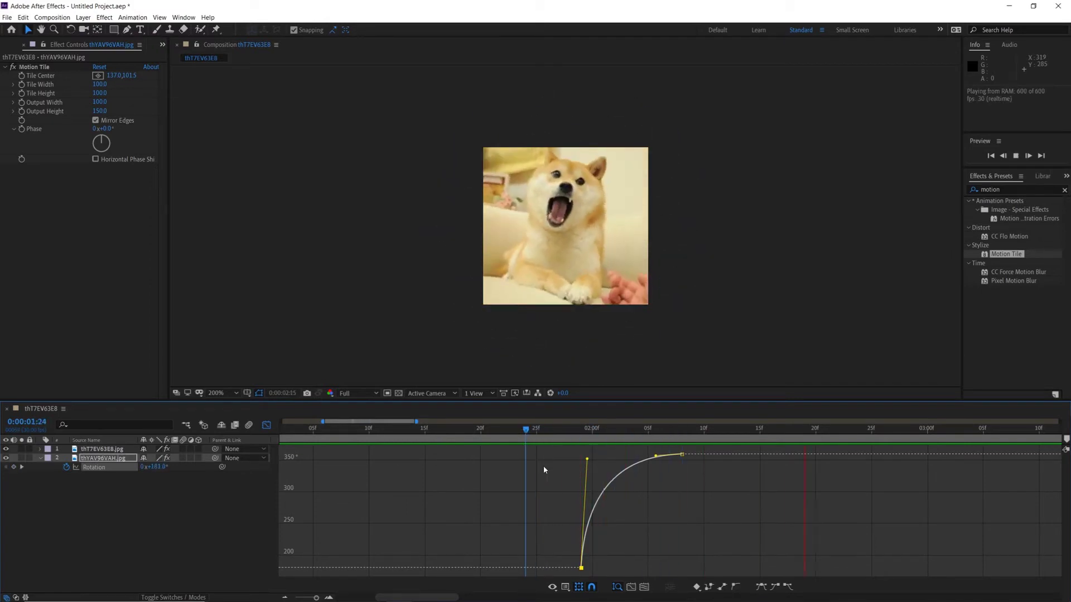
key("space")
Move the thYAV96VAH.jpg layer's last Rotation keyframe to 0:00:02:17 and display the curve again in the Graph Editor.
mouse_move(683, 455)
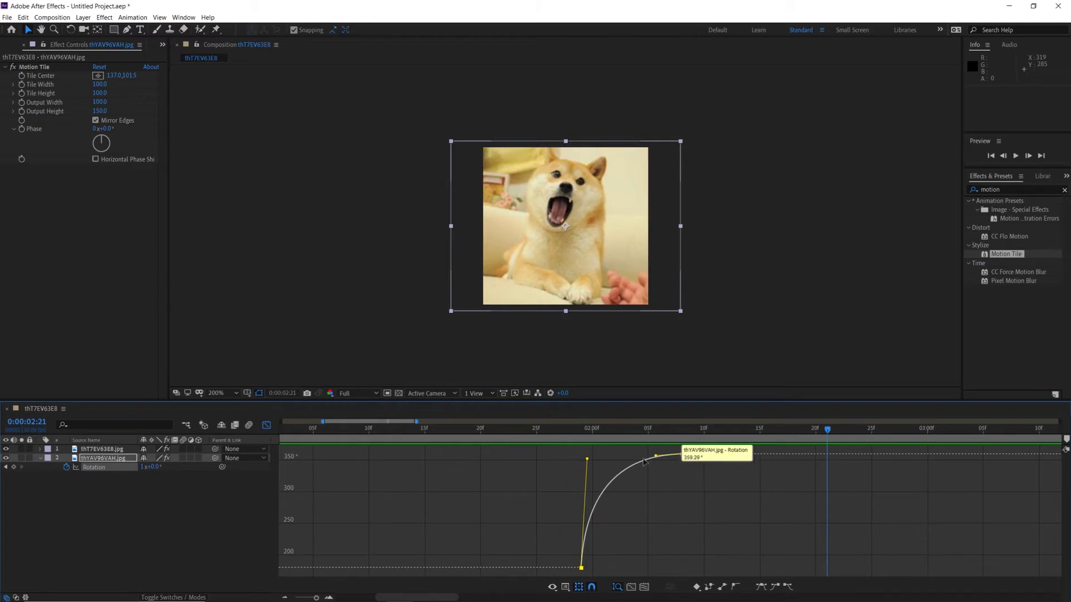
left_click(267, 425)
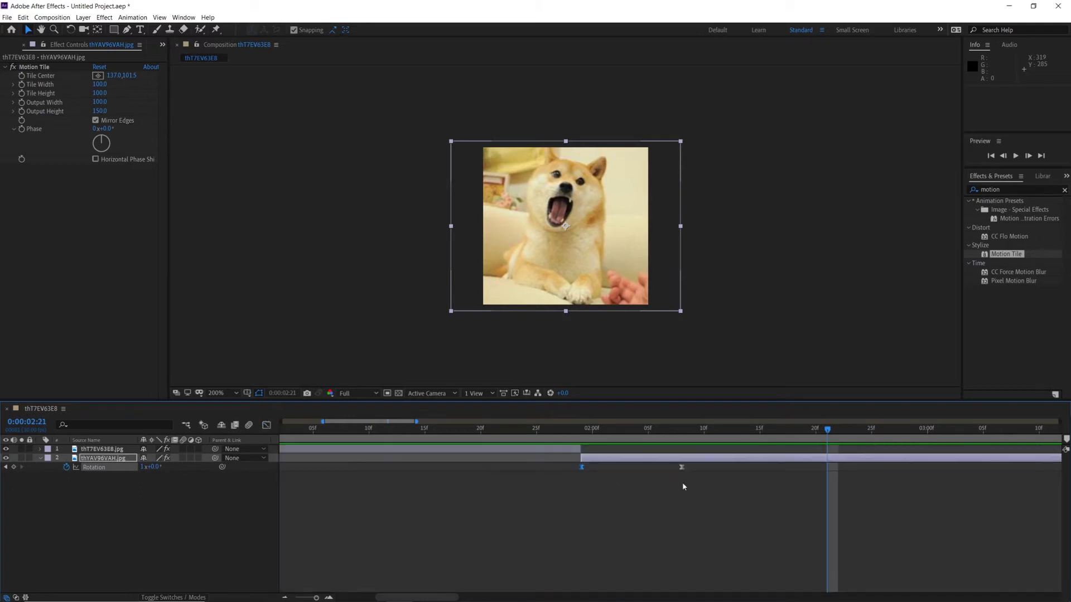
left_click_drag(681, 467, 782, 467)
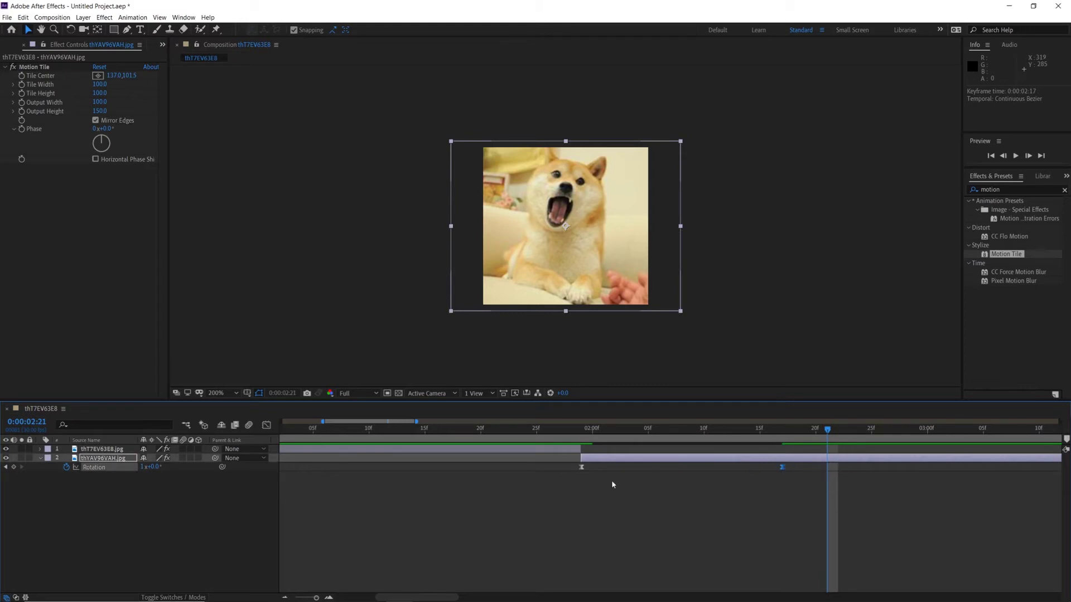
left_click(266, 426)
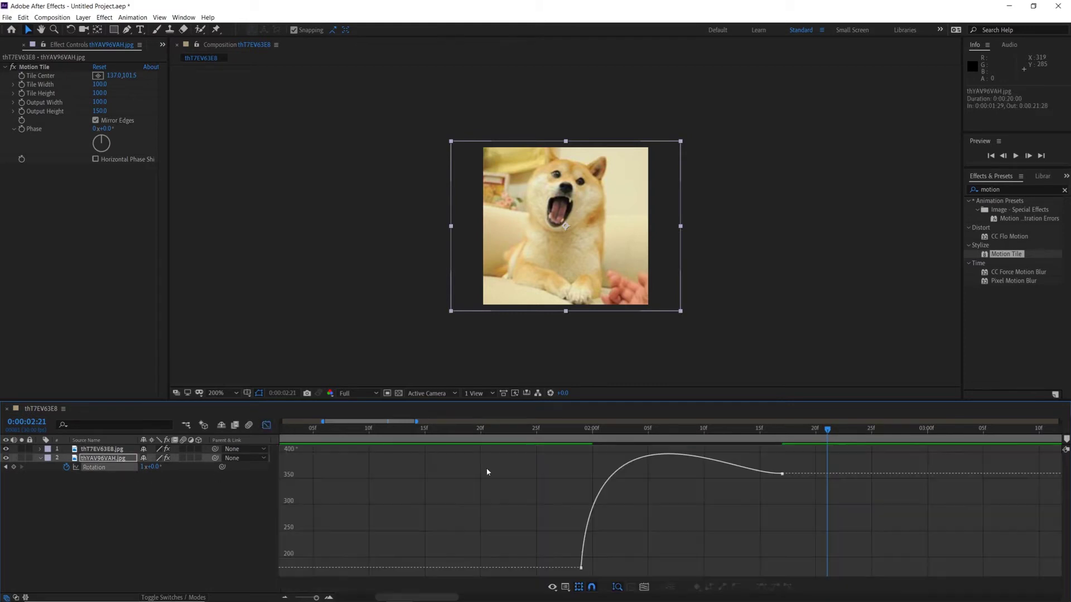
Adjust both handles of the lengthened Rotation curve so it rises quickly from the cut and eases to 360° without overshooting.
left_click(782, 473)
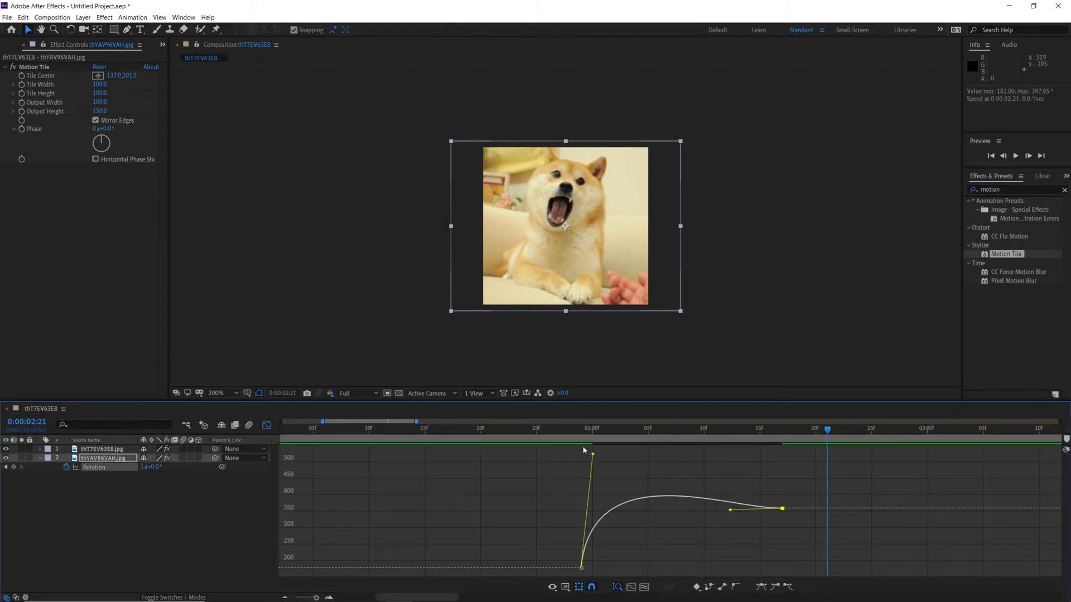
left_click_drag(594, 455, 625, 506)
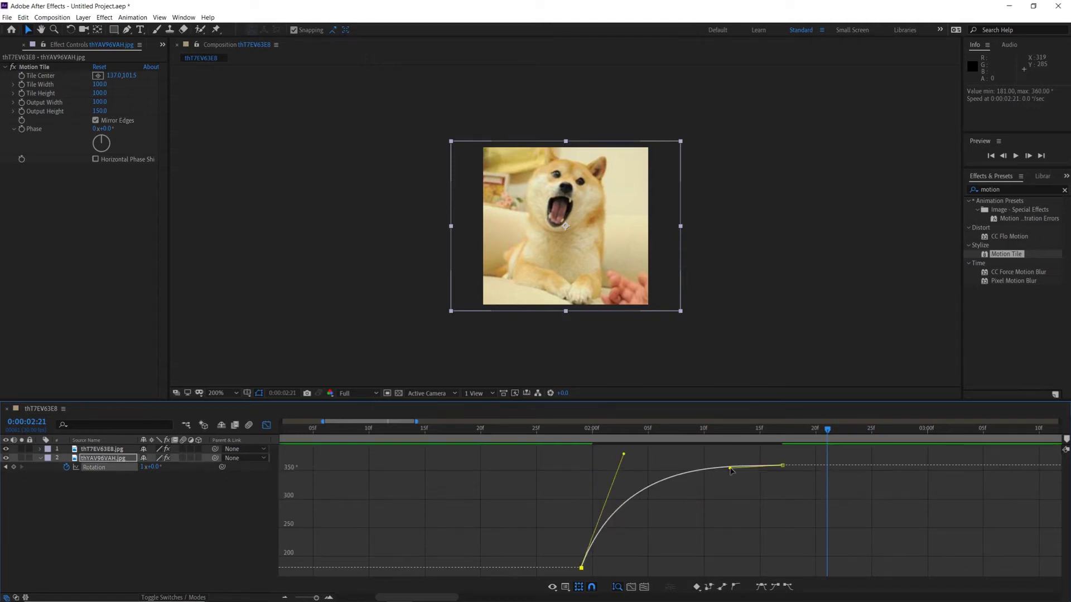
mouse_move(730, 469)
left_mouse_down()
mouse_move(734, 478)
mouse_move(742, 470)
left_mouse_up()
left_click_drag(623, 454, 600, 463)
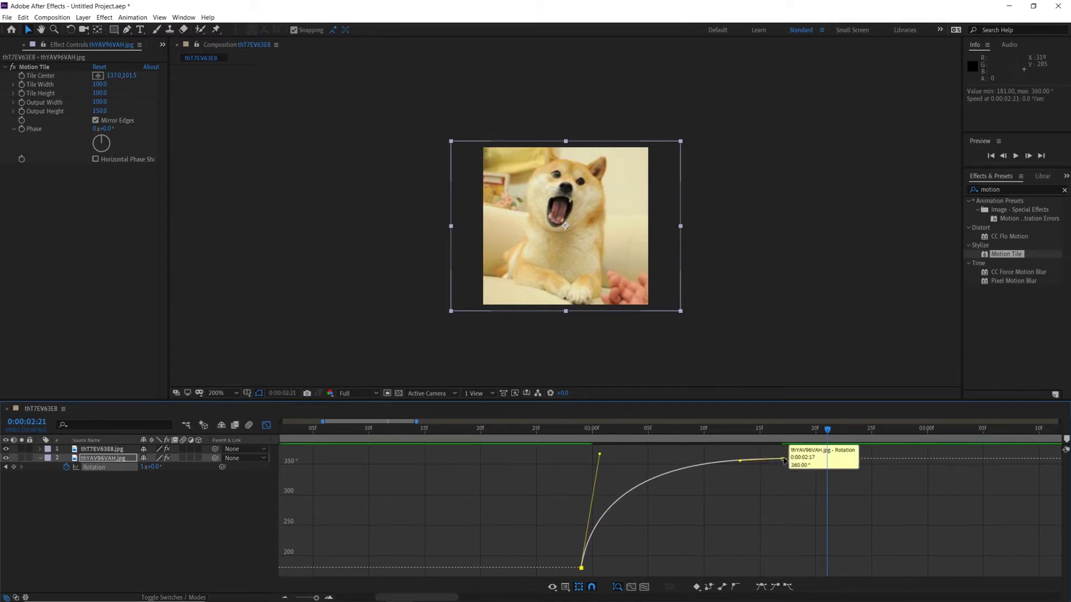
Play the transition from 0:00:01:25 and again from 0:00:01:20 to check the slower ending of the rotation.
left_click(559, 439)
left_click(536, 439)
key("space")
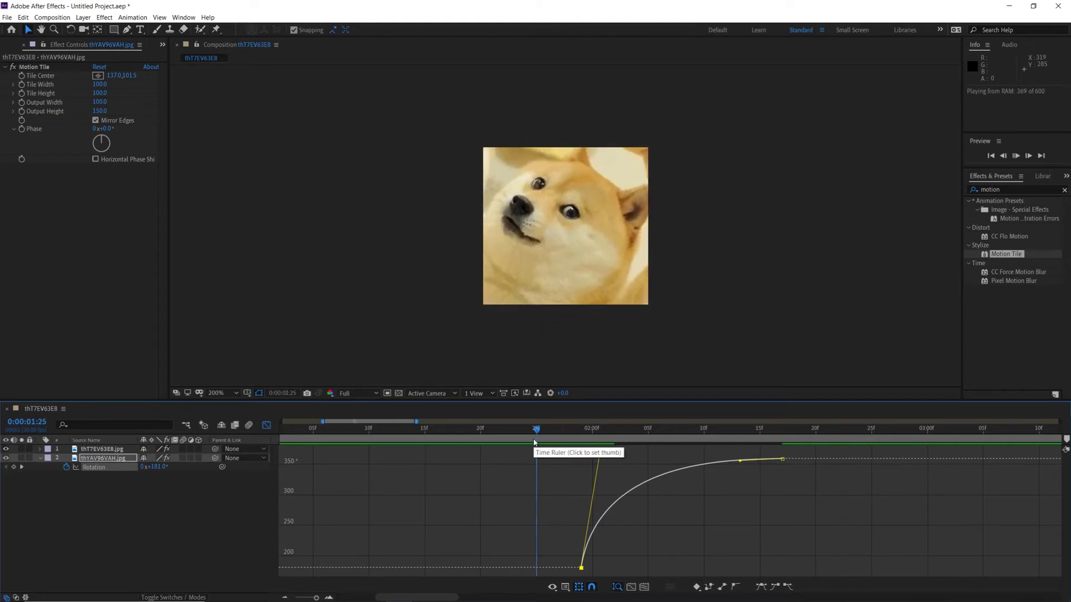
key("space")
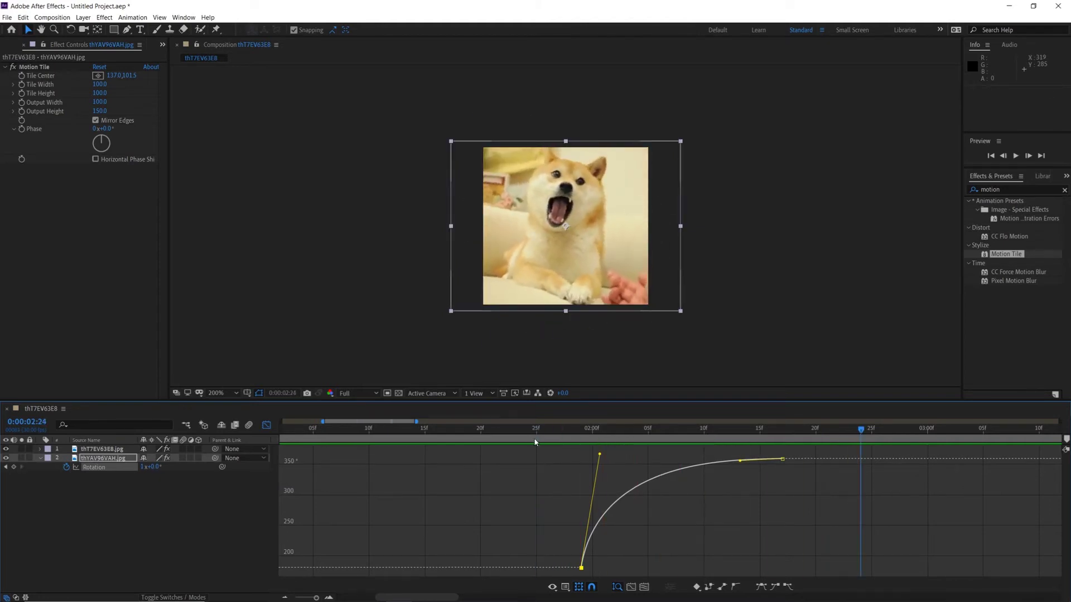
left_click(481, 440)
key("space")
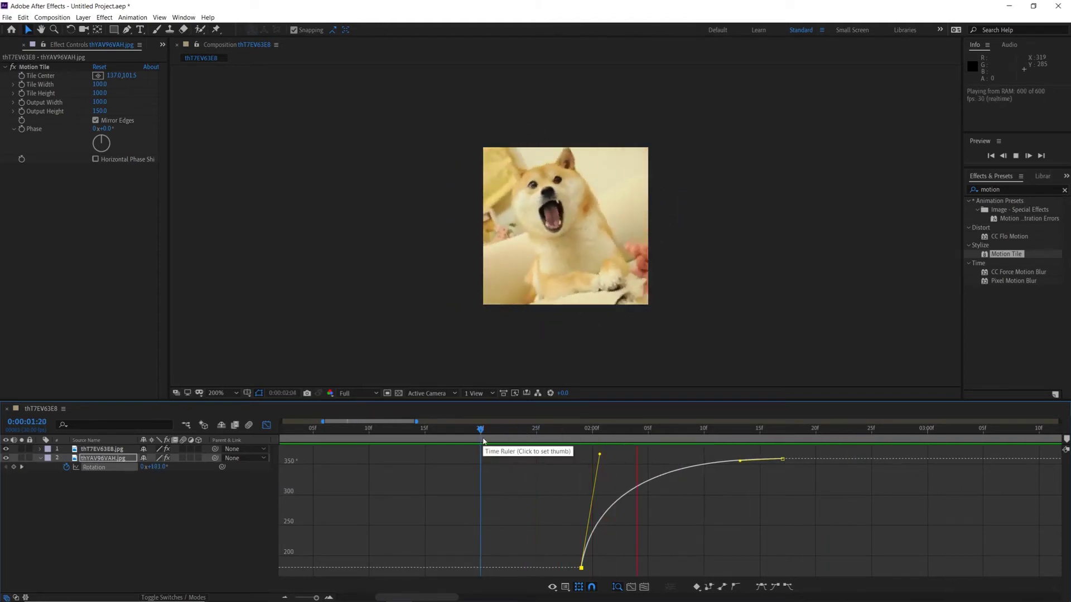
key("space")
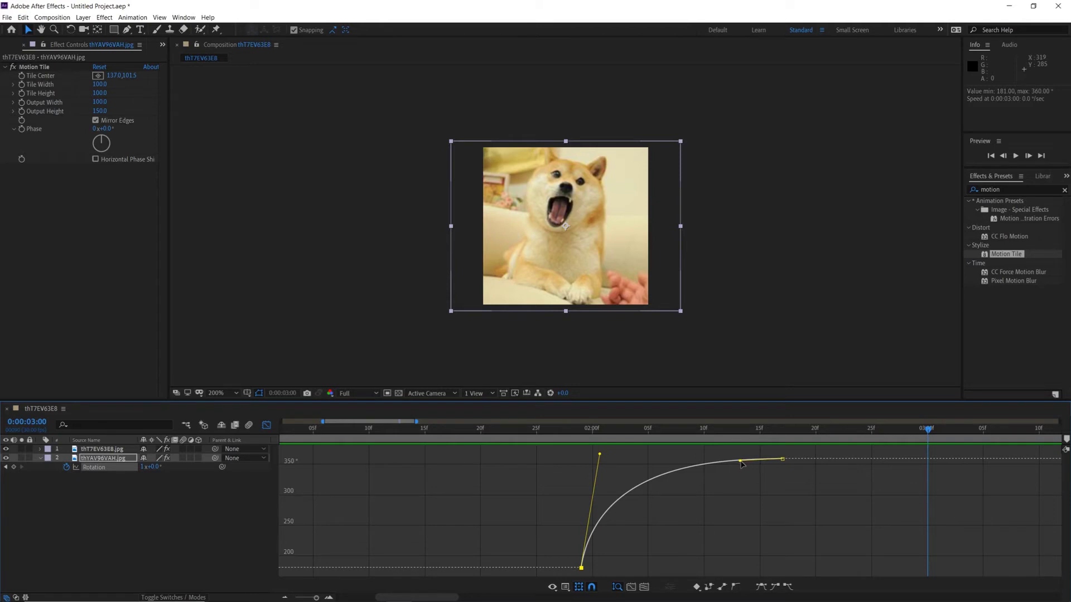
Level the incoming handle of the thYAV96VAH.jpg layer's last Rotation keyframe and set the current time to 0:00:01:26.
left_click_drag(741, 463, 747, 463)
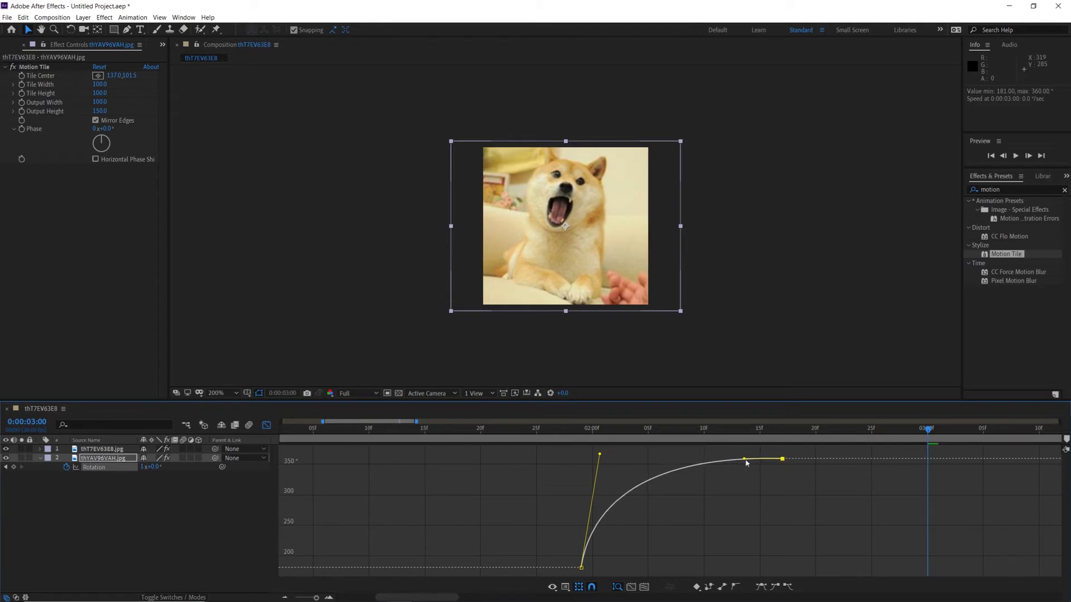
left_click(549, 431)
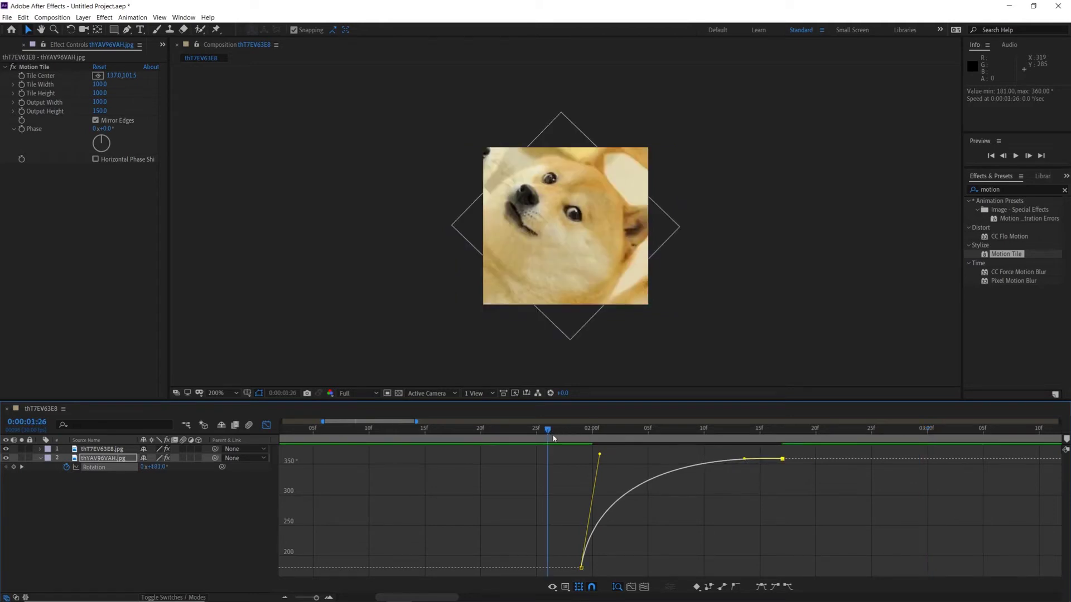
Play the transition from 0:00:01:26 and display the thT7EV63E8.jpg layer's Rotation curve in the Graph Editor.
key("space")
key("space")
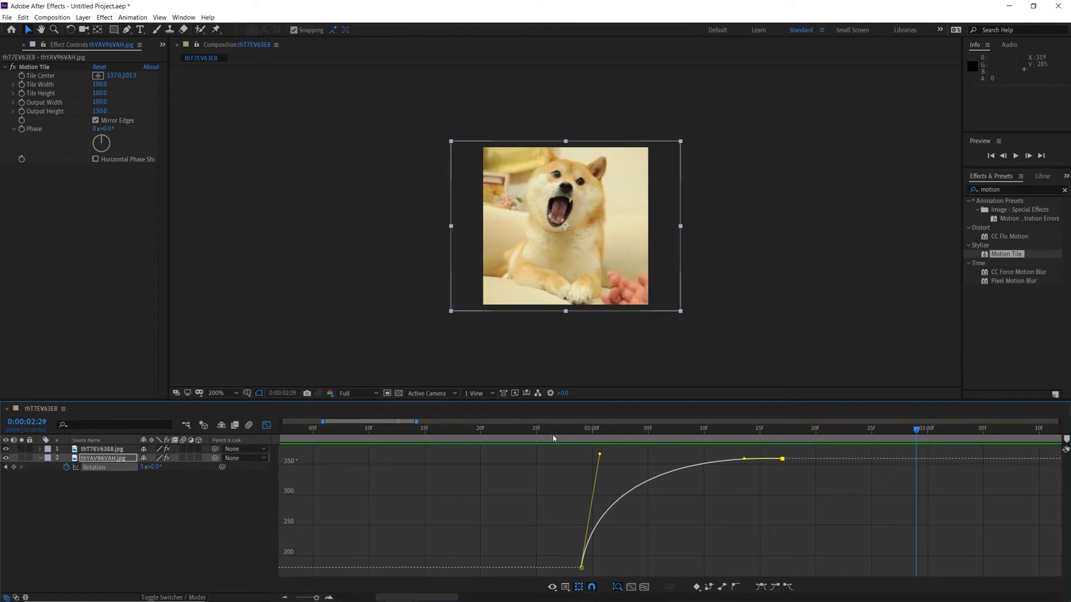
left_click(111, 450)
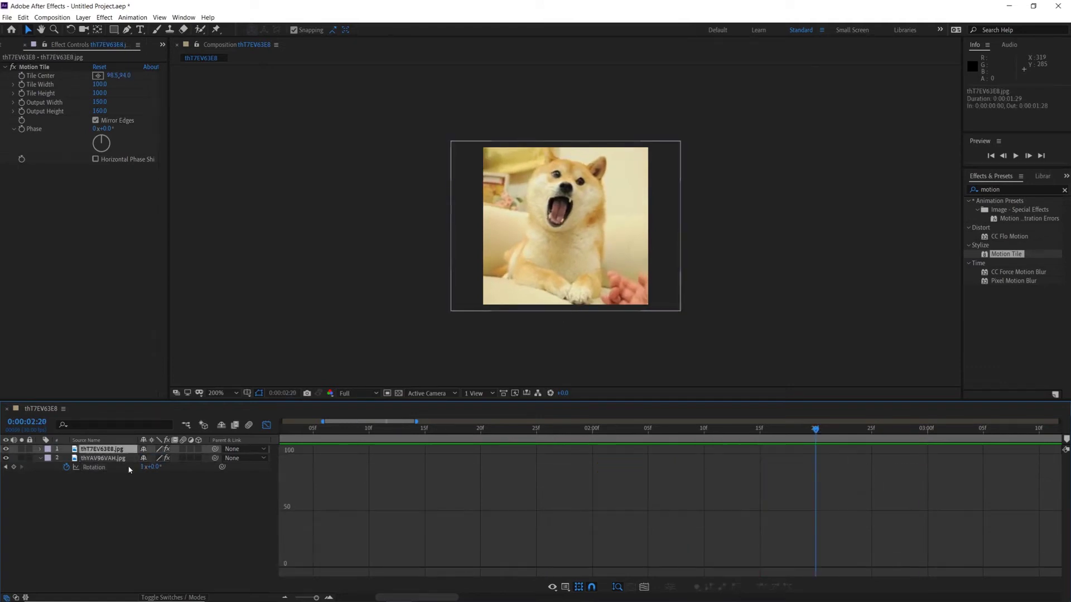
key("r")
left_click(97, 458)
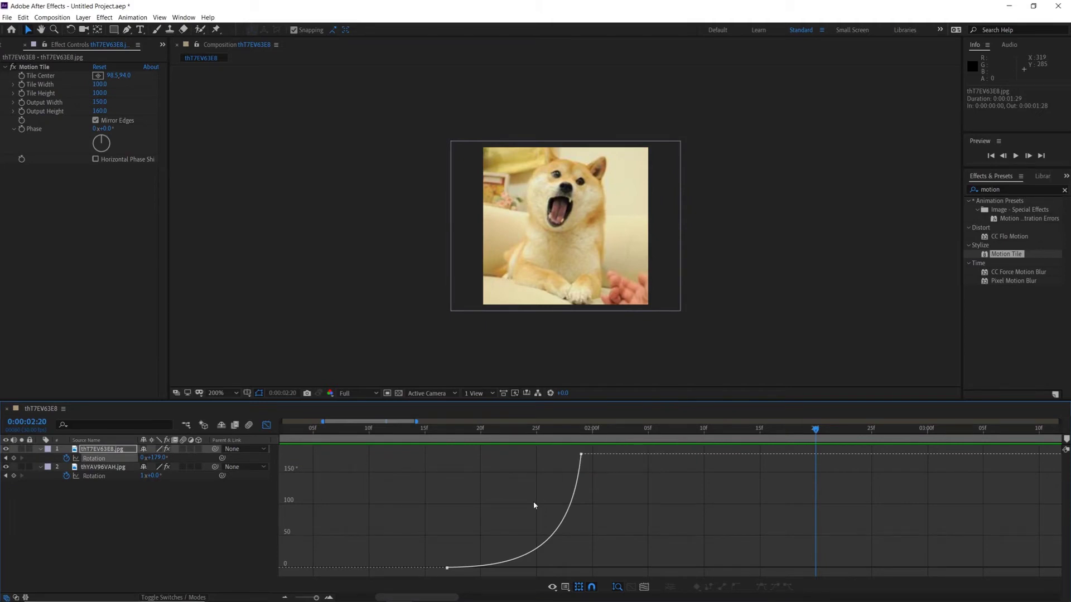
Move the thT7EV63E8.jpg layer's first Rotation keyframe to 0:00:01:11 and display the curve again in the Graph Editor.
left_click(267, 426)
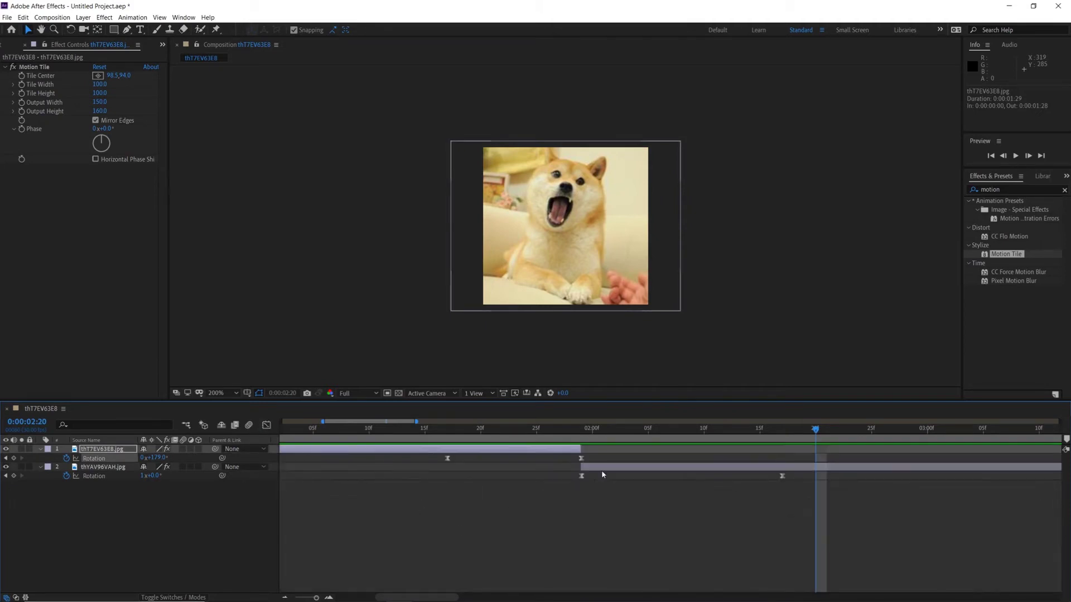
left_click_drag(448, 459, 384, 464)
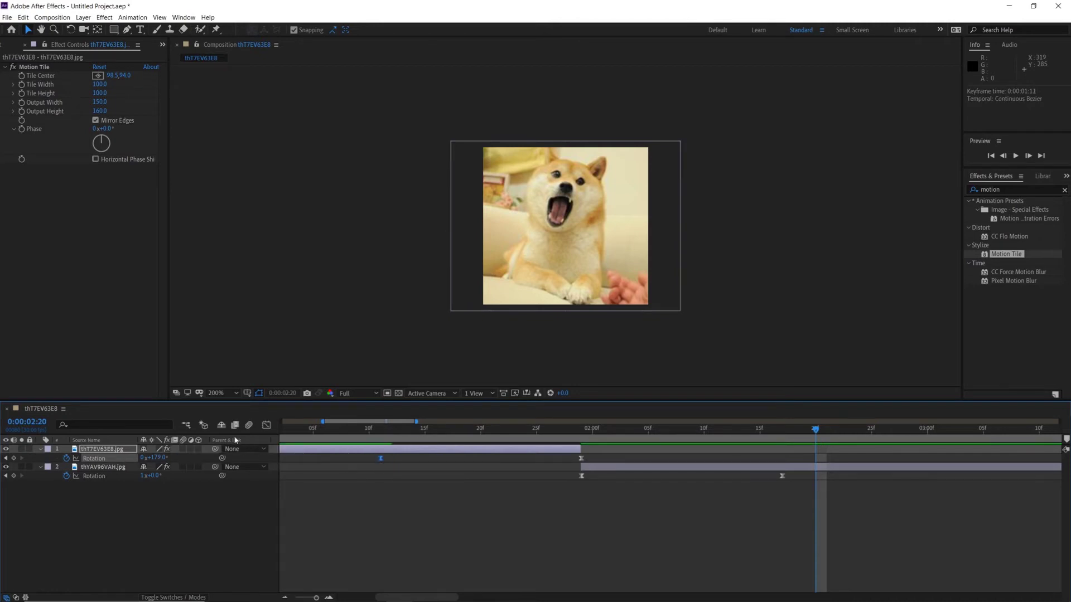
left_click(267, 427)
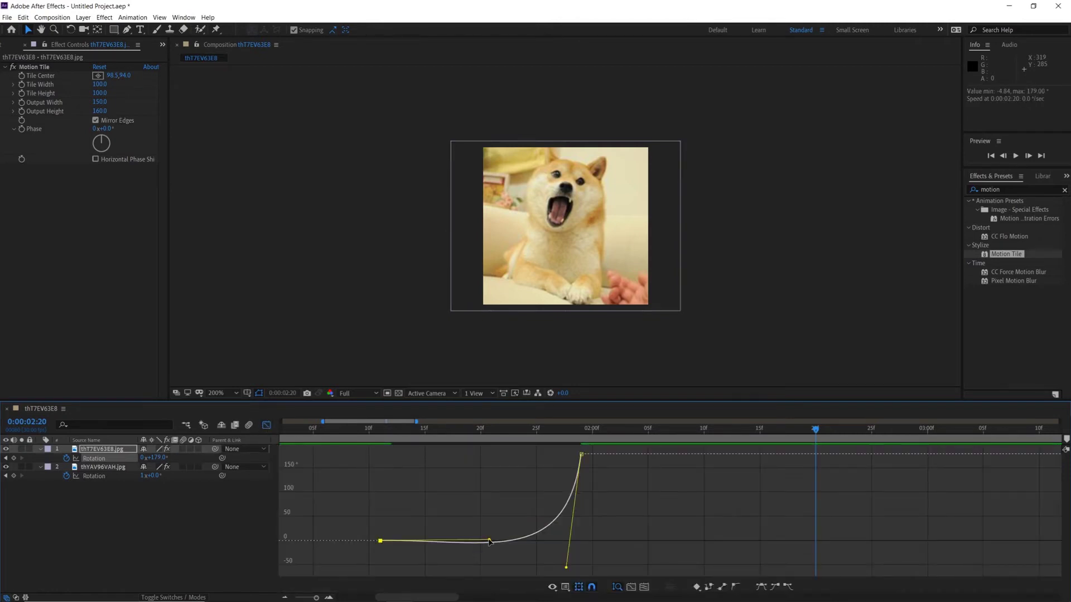
Adjust both handles of the thT7EV63E8.jpg layer's Rotation curve so it starts slowly without dipping below 0° and rises steeply into the cut.
left_click_drag(489, 541, 482, 531)
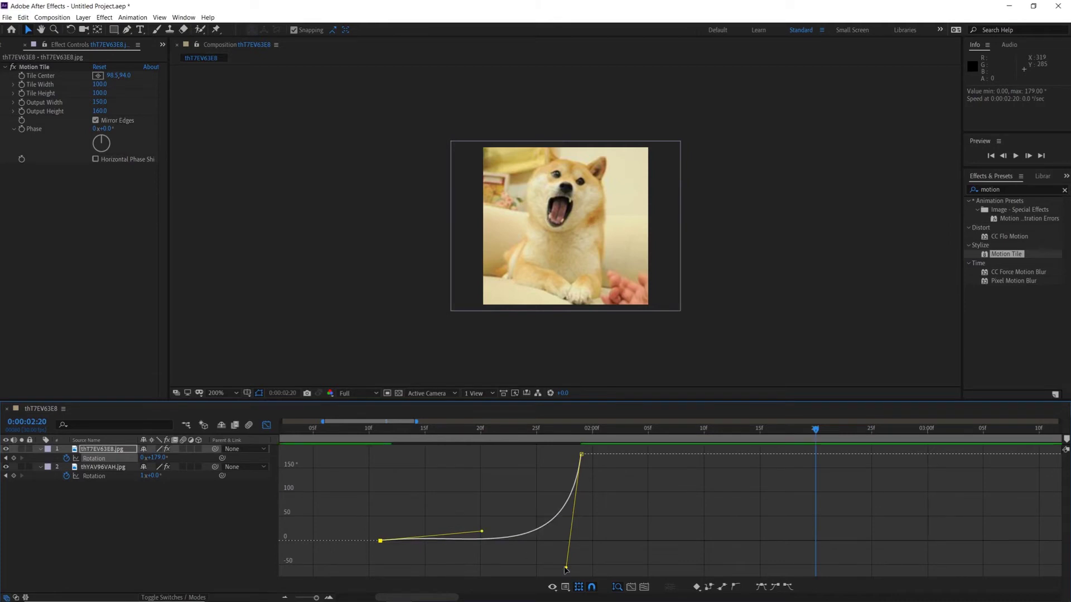
left_click_drag(566, 569, 566, 542)
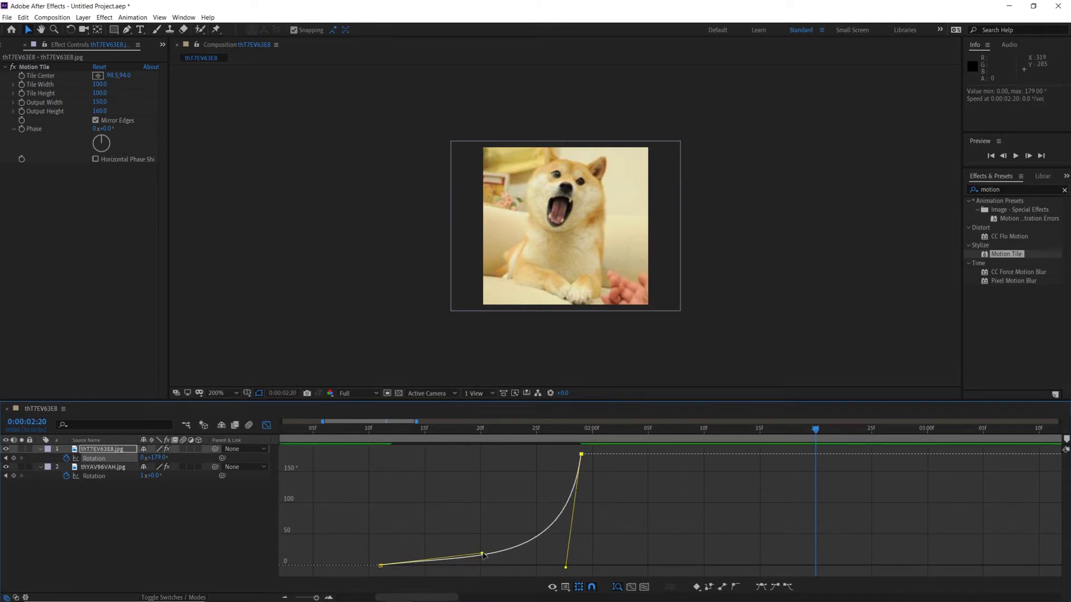
left_click_drag(484, 555, 481, 560)
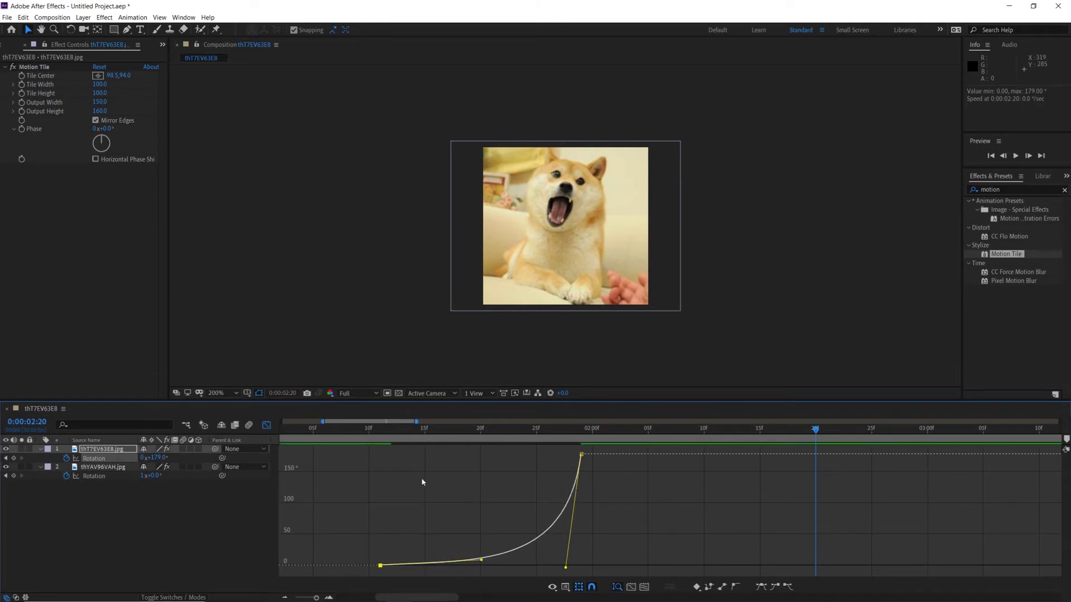
Play the rotation transition repeatedly from about 0:00:01:09 to check the longer, slower start.
key("space")
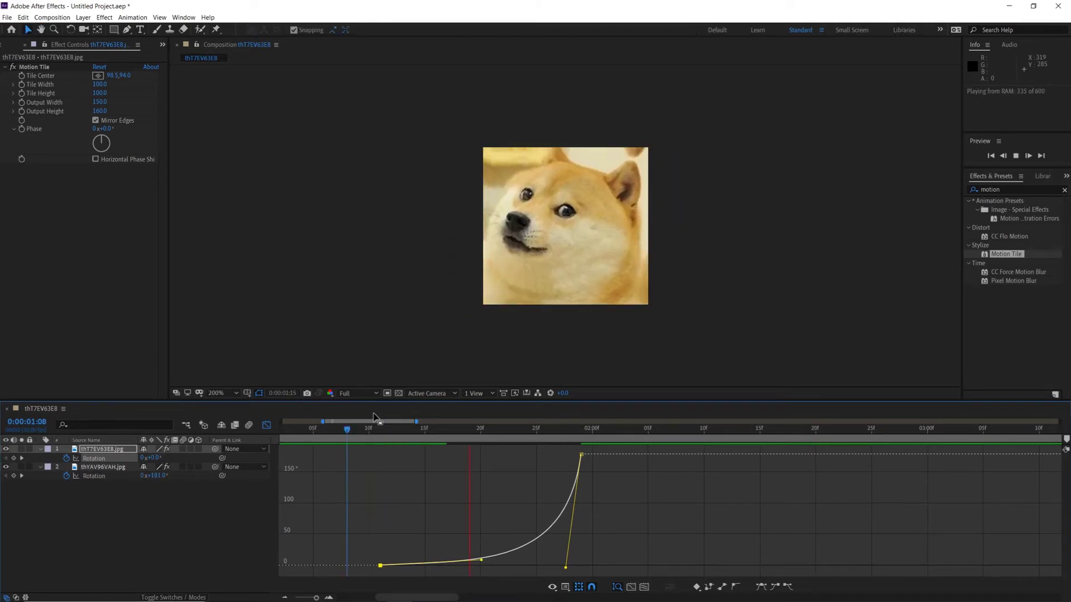
left_click_drag(398, 432, 499, 438)
key("space")
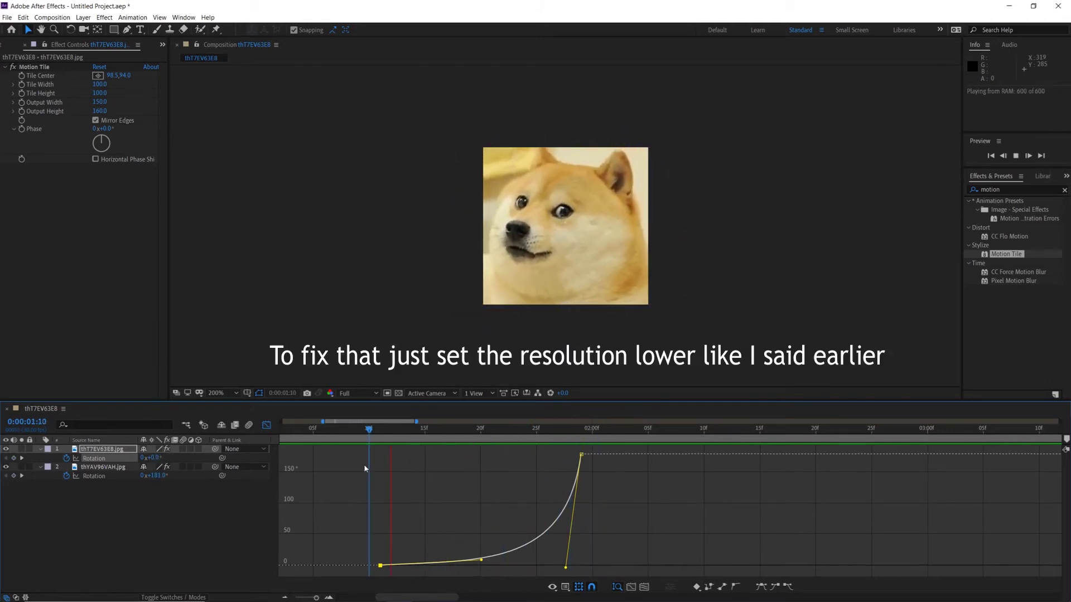
key("space")
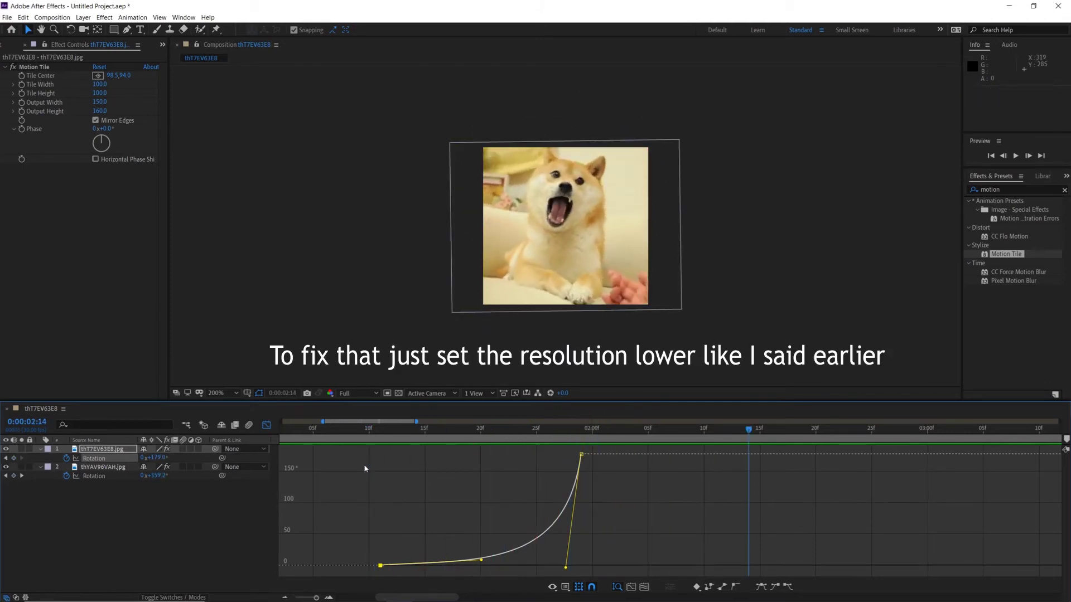
left_click(360, 430)
key("space")
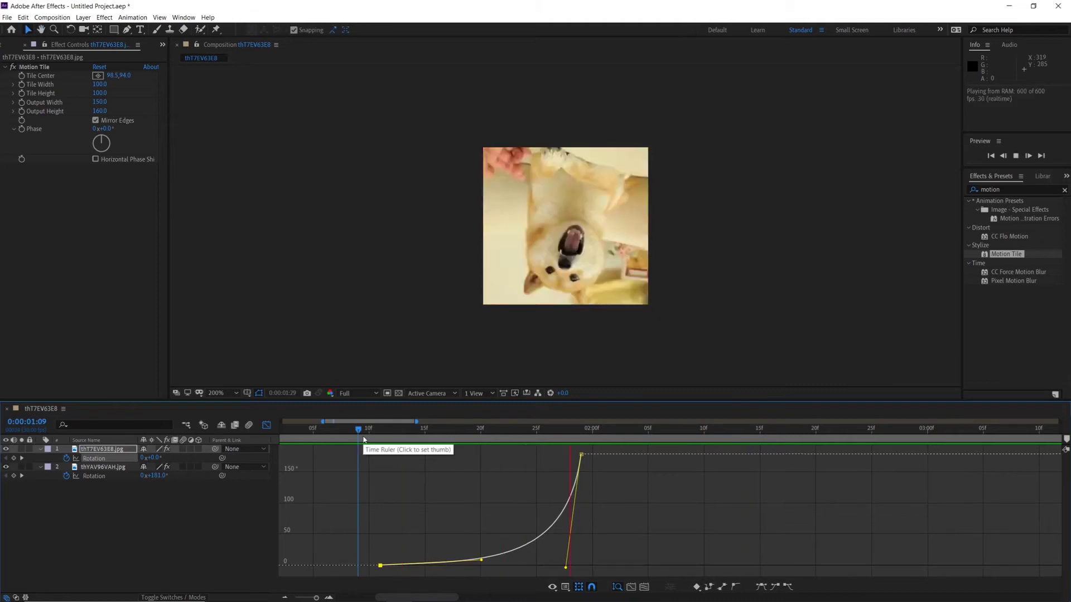
Show the whole composition duration in the timeline, set the work area end to 0:00:03:13 and play the work area.
left_click_drag(432, 599, 390, 596)
left_click_drag(316, 598, 296, 599)
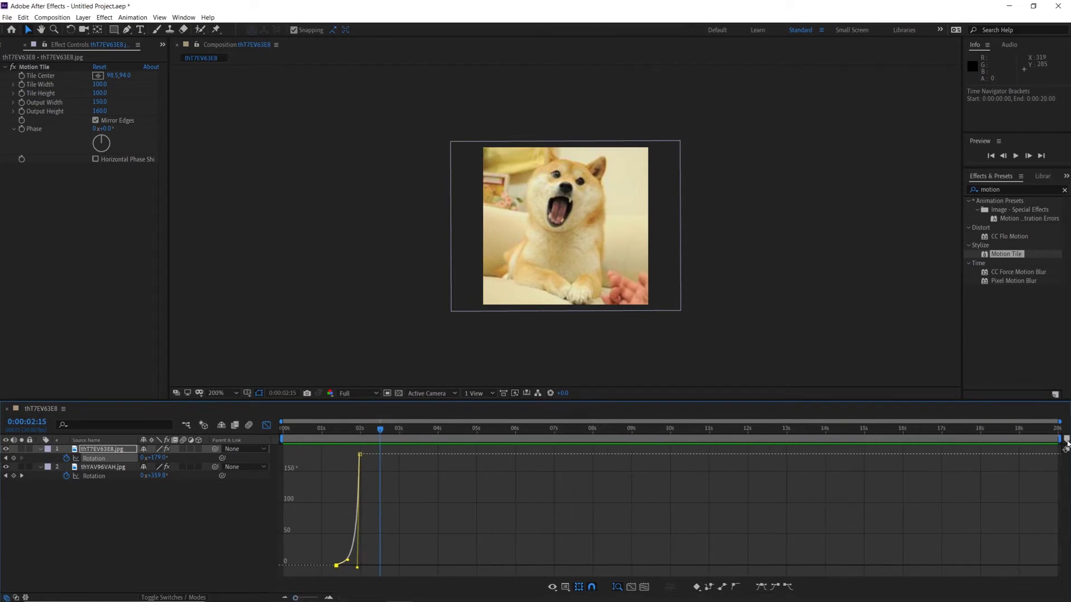
left_click_drag(1067, 444, 420, 545)
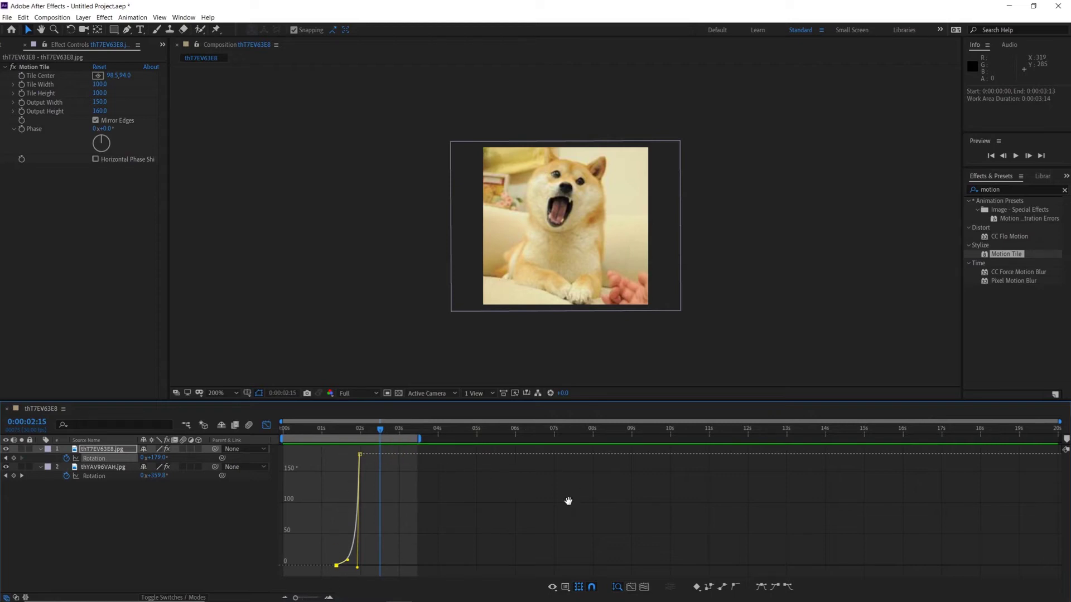
key("space")
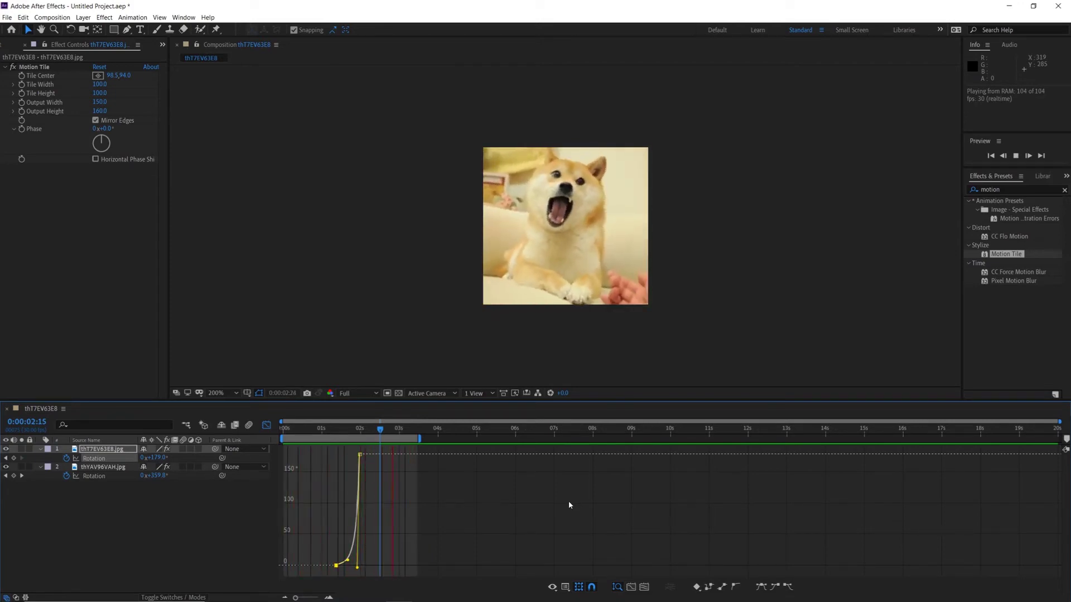
key("space")
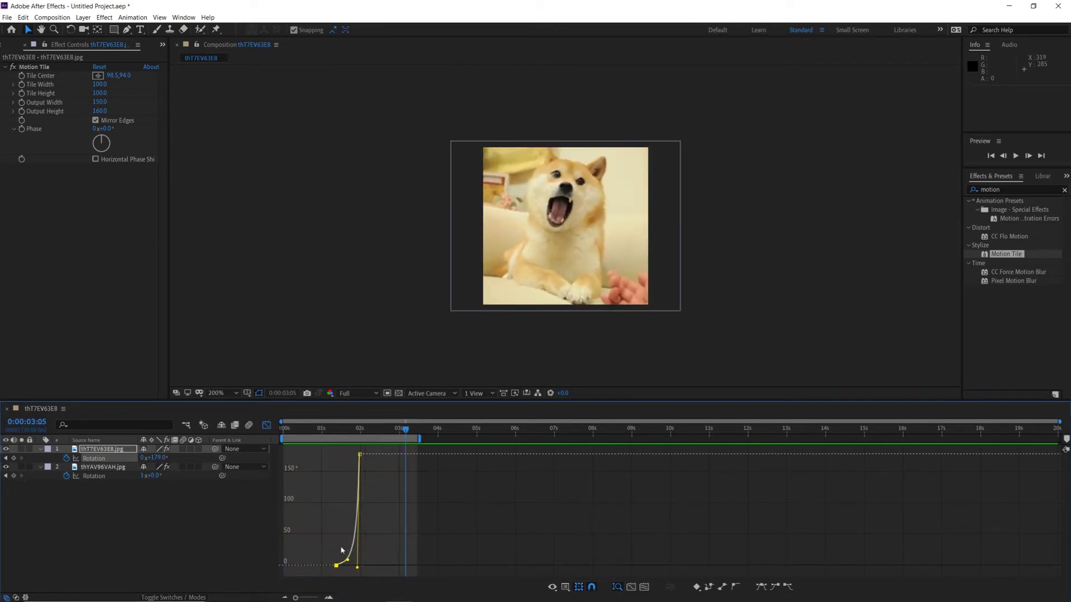
Collapse the properties of both picture layers in the timeline and deselect them.
left_click(40, 449)
left_click(41, 458)
left_click(72, 496)
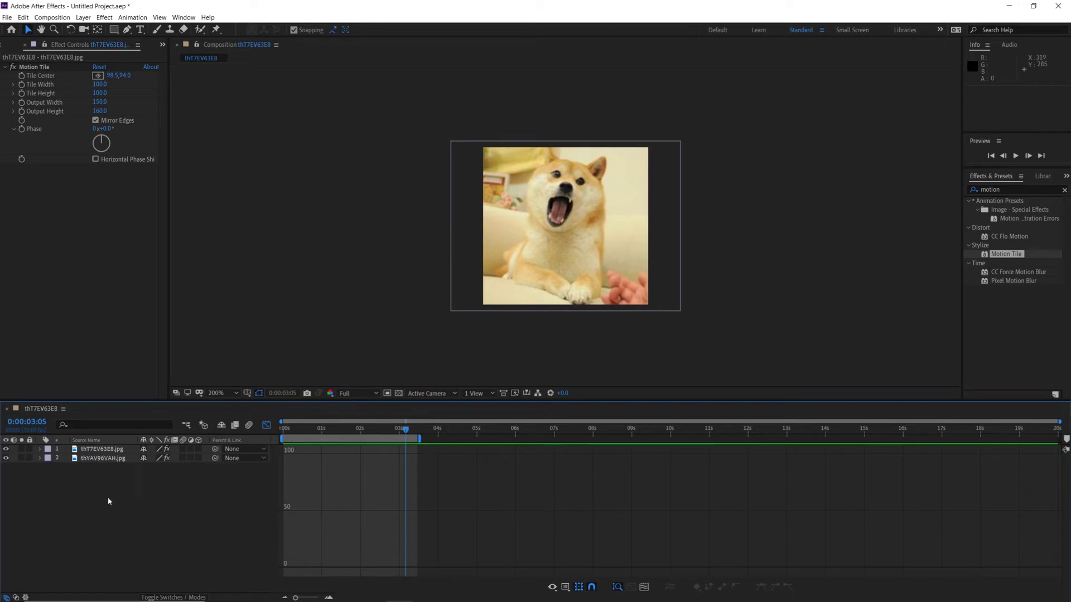
Search the effects for "radial" and apply CC Radial Blur to both the thT7EV63E8.jpg and thYAV96VAH.jpg layers.
left_click(1018, 188)
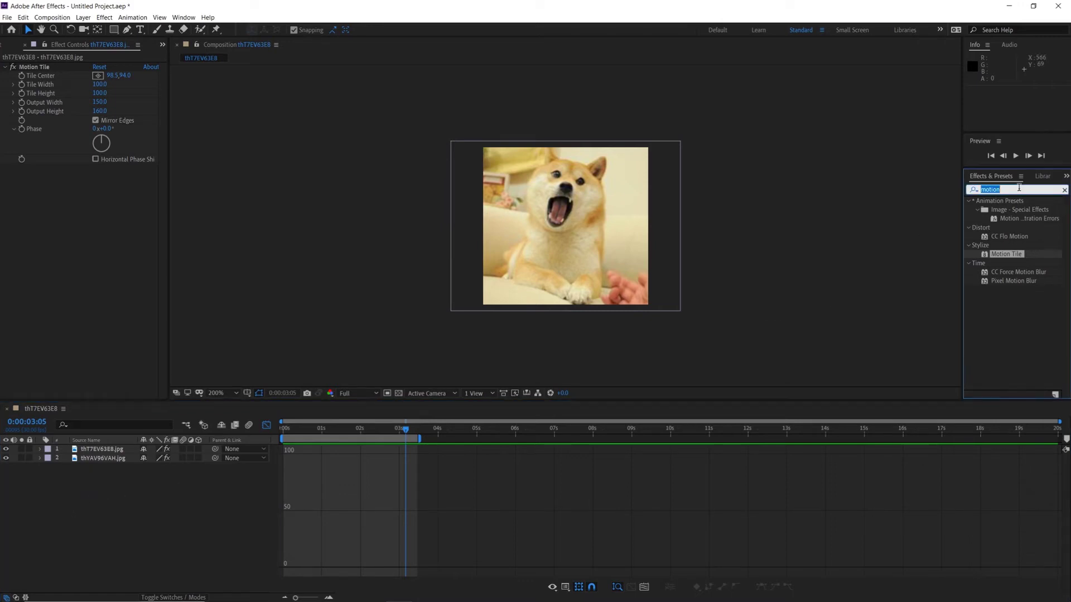
type("radial")
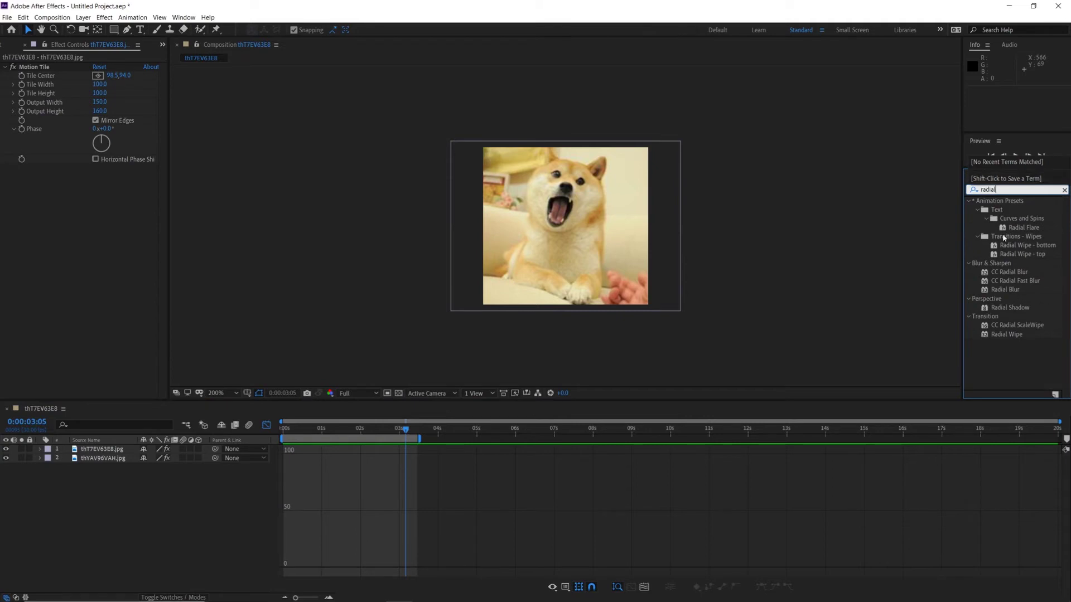
left_click(1013, 271)
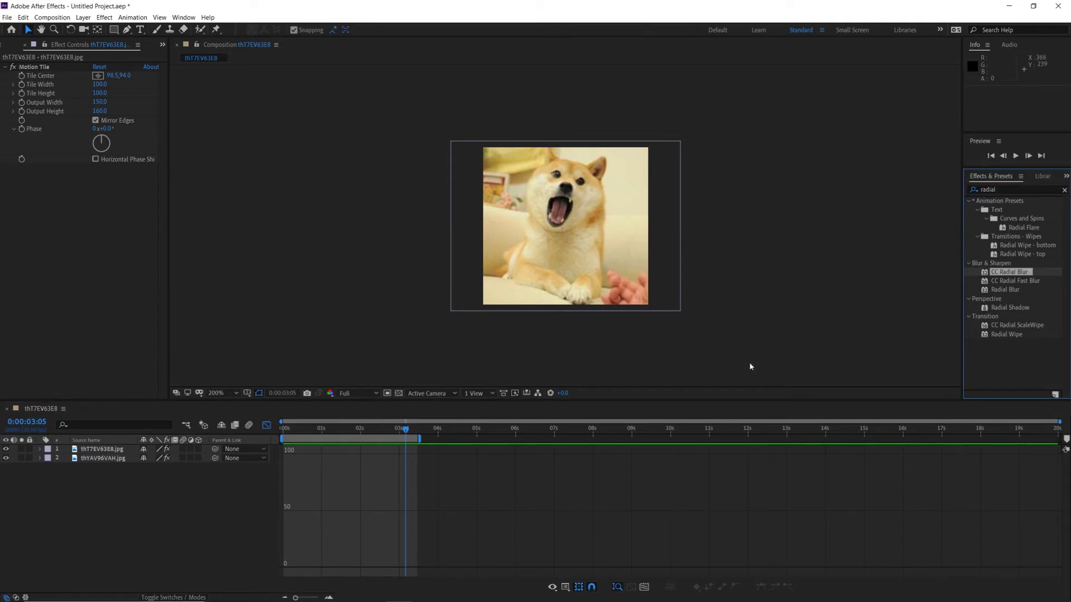
left_click(100, 444)
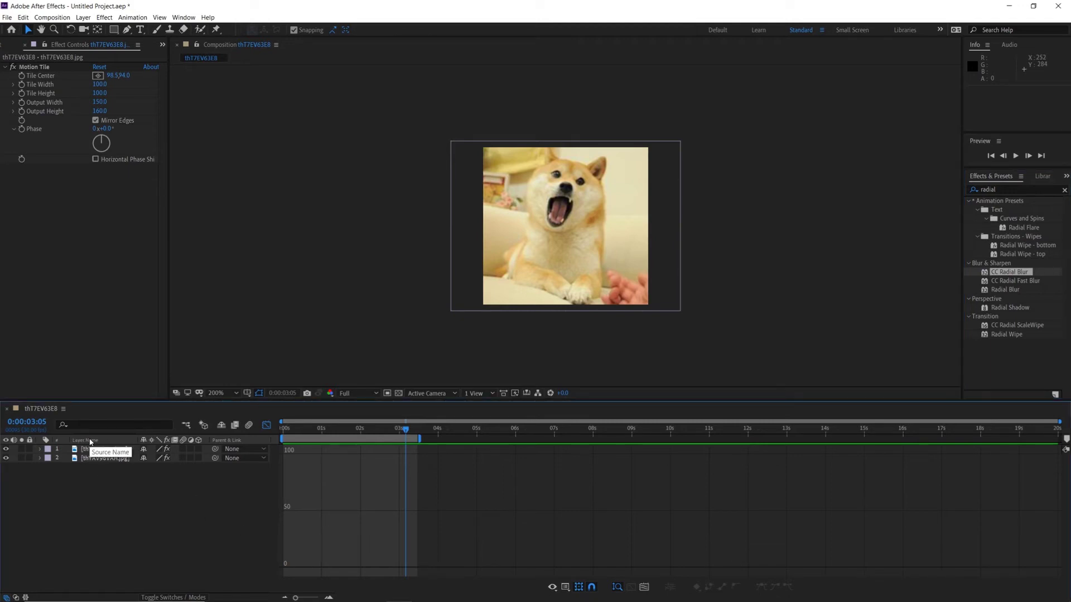
left_click(90, 441)
left_click(98, 449)
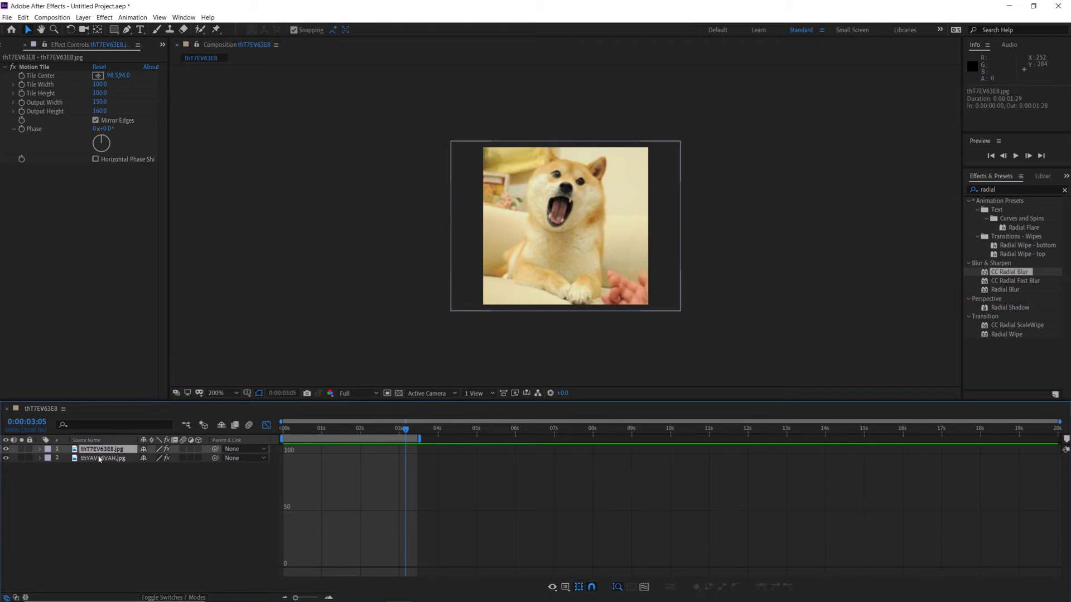
left_click(99, 458, "shift")
left_click_drag(1010, 272, 162, 158)
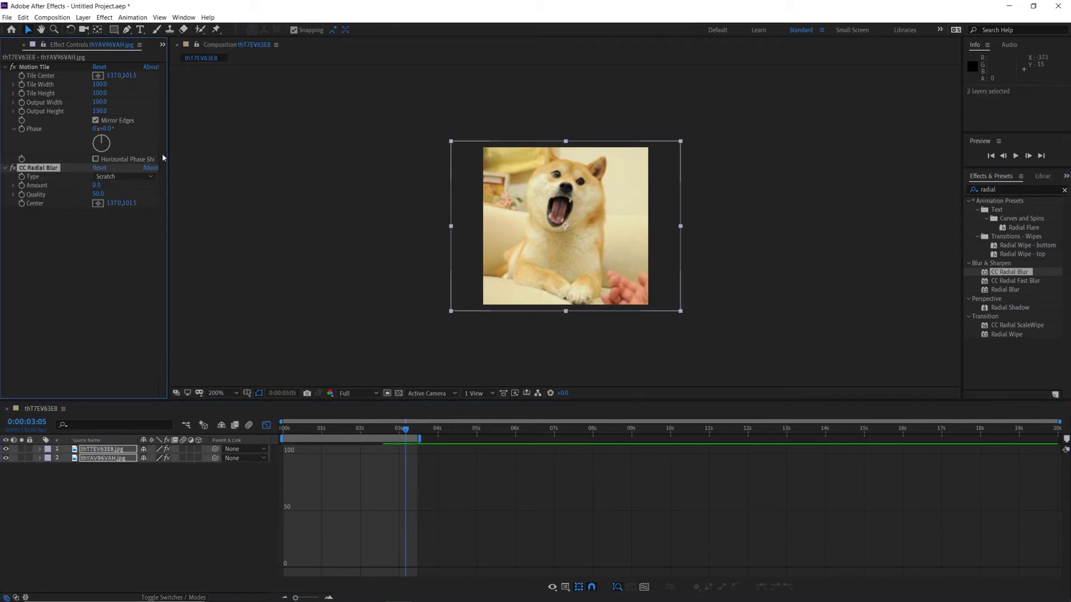
left_click(75, 301)
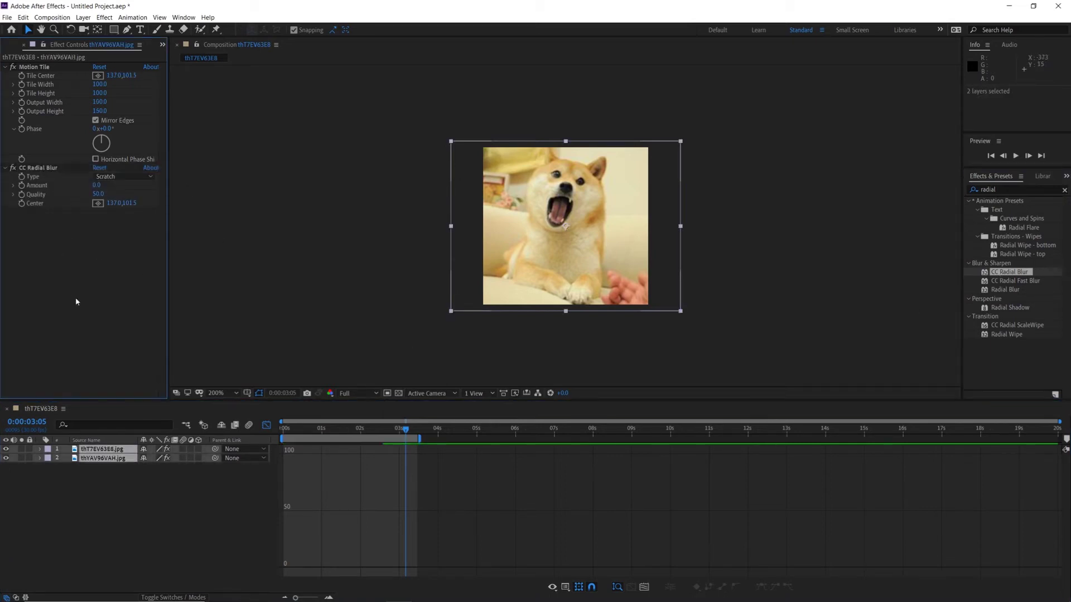
Expand the thT7EV63E8.jpg layer's CC Radial Blur properties in the timeline and select Amount, with the current time at 0:00:00:00.
left_click(120, 492)
left_click(94, 450)
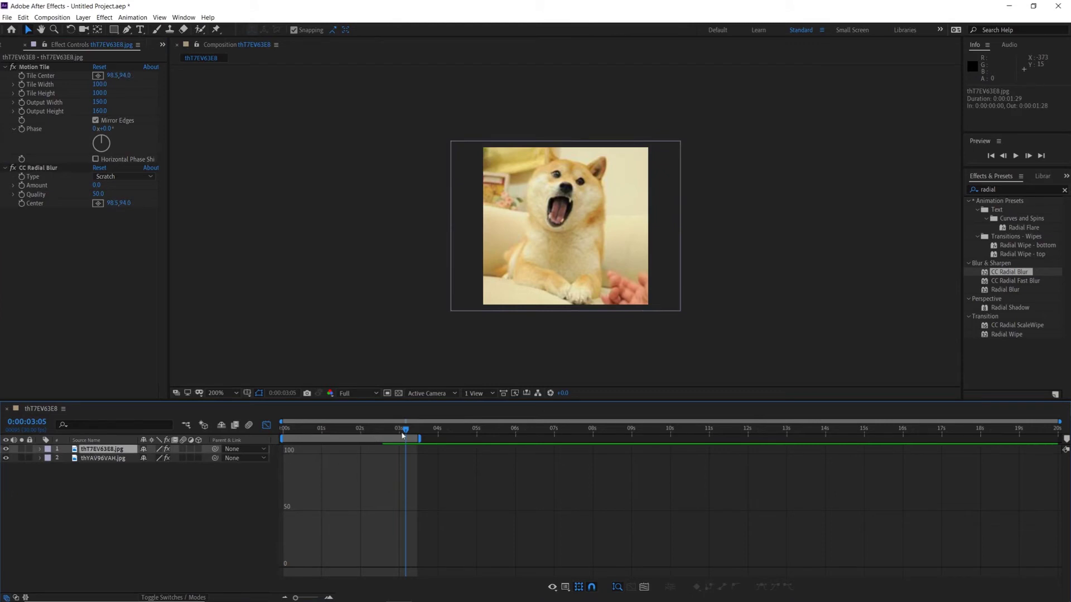
left_click_drag(402, 436, 284, 430)
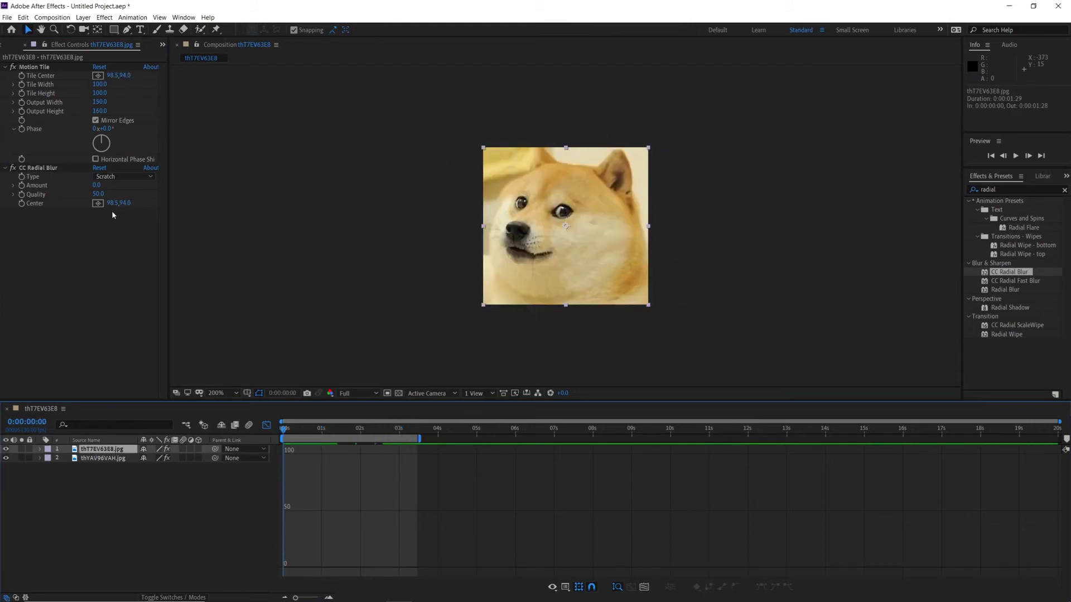
left_click(100, 93)
key("e")
left_click(58, 468)
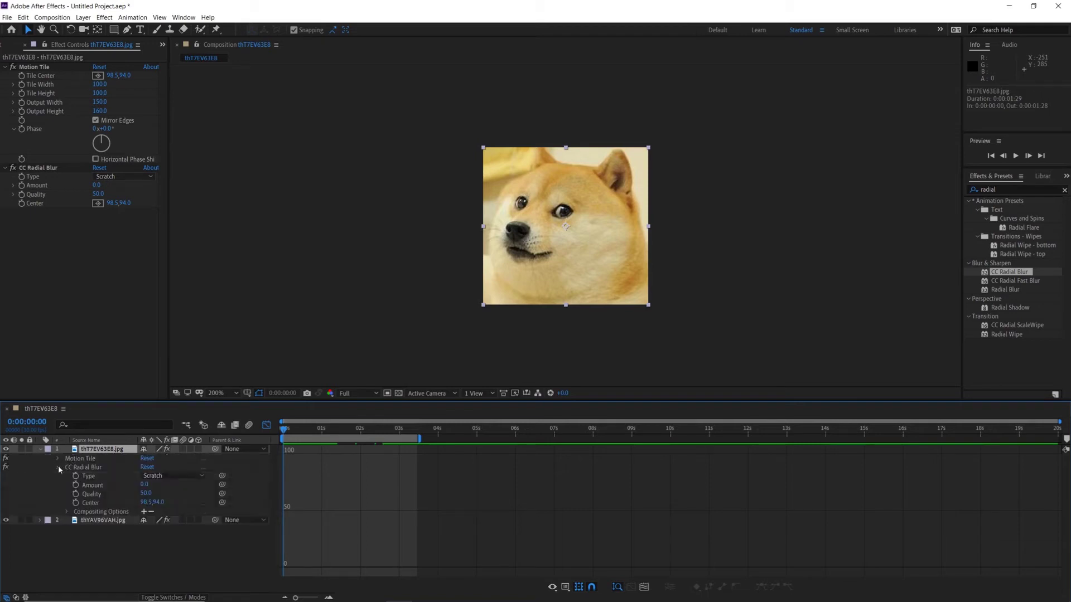
left_click(93, 486)
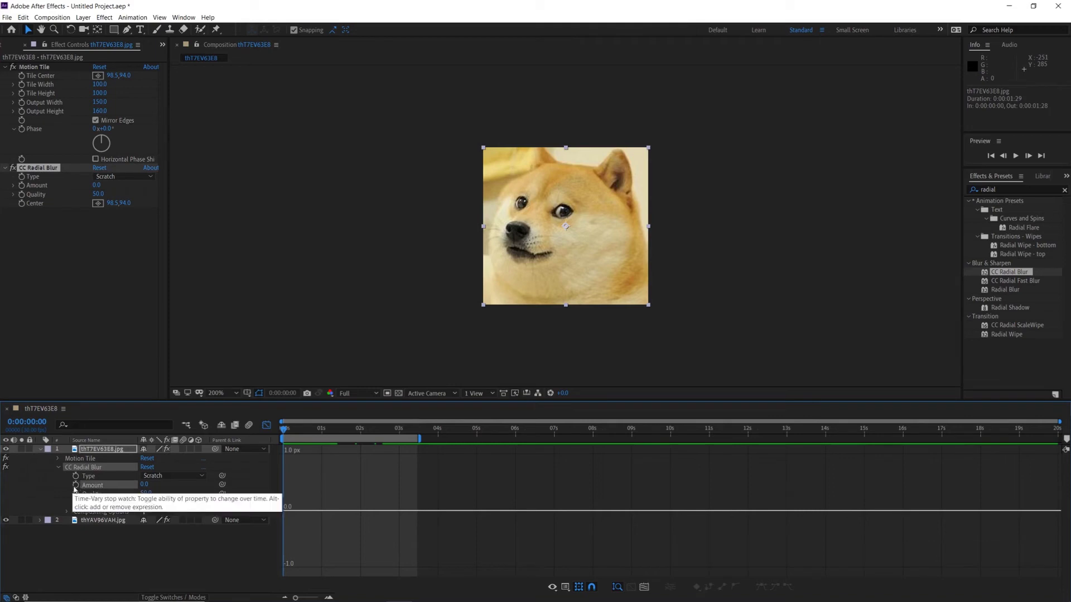
Keyframe the thT7EV63E8.jpg layer's CC Radial Blur Amount at 0 at 0:00:01:11 and at 17 at 0:00:01:28.
left_click(76, 485)
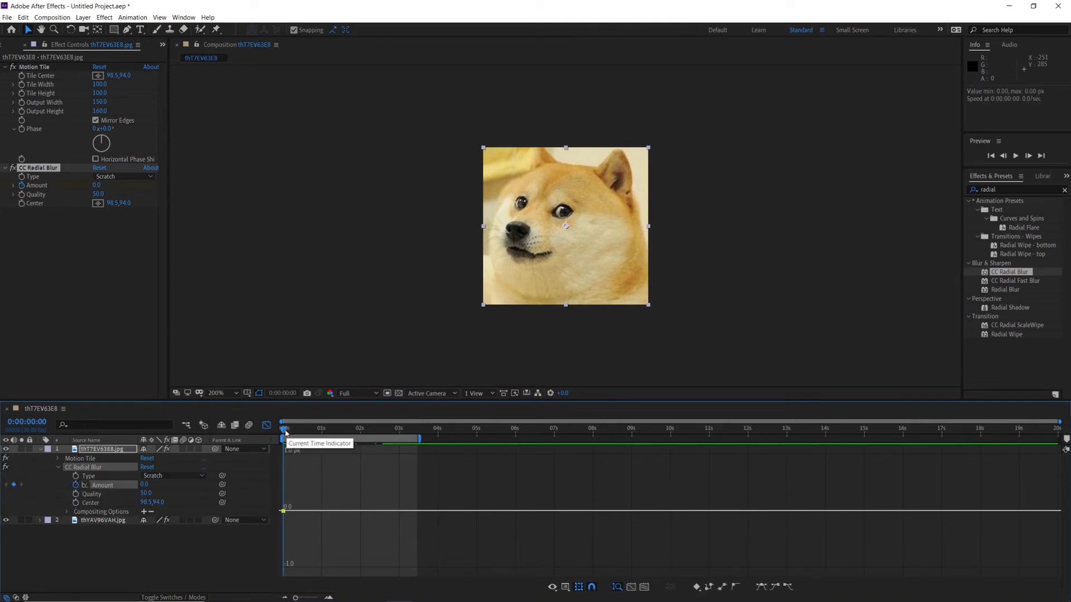
left_click(76, 484)
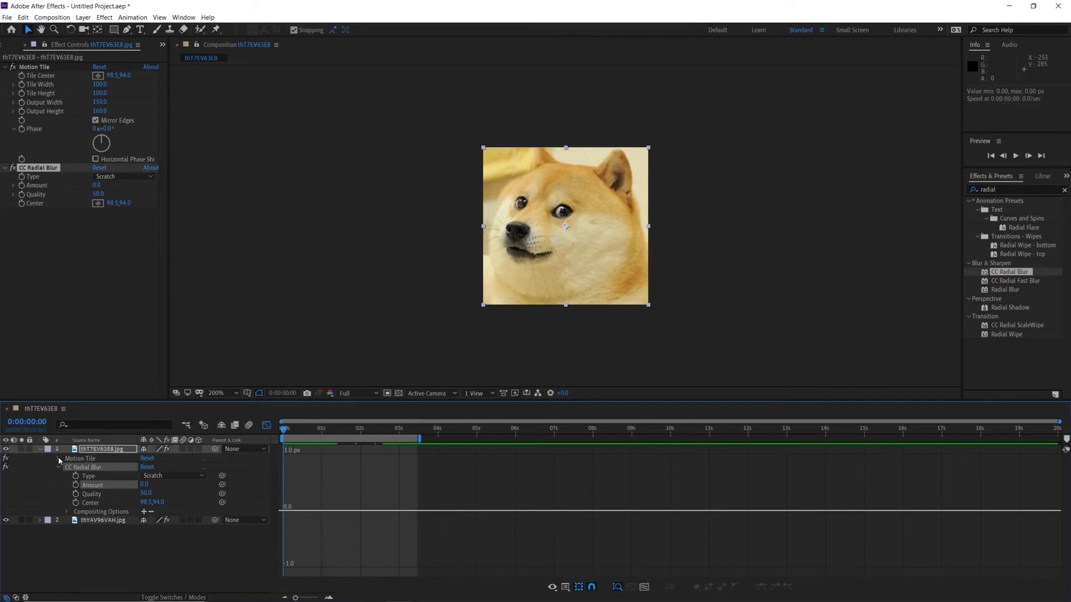
left_click_drag(284, 430, 337, 436)
left_click(76, 485)
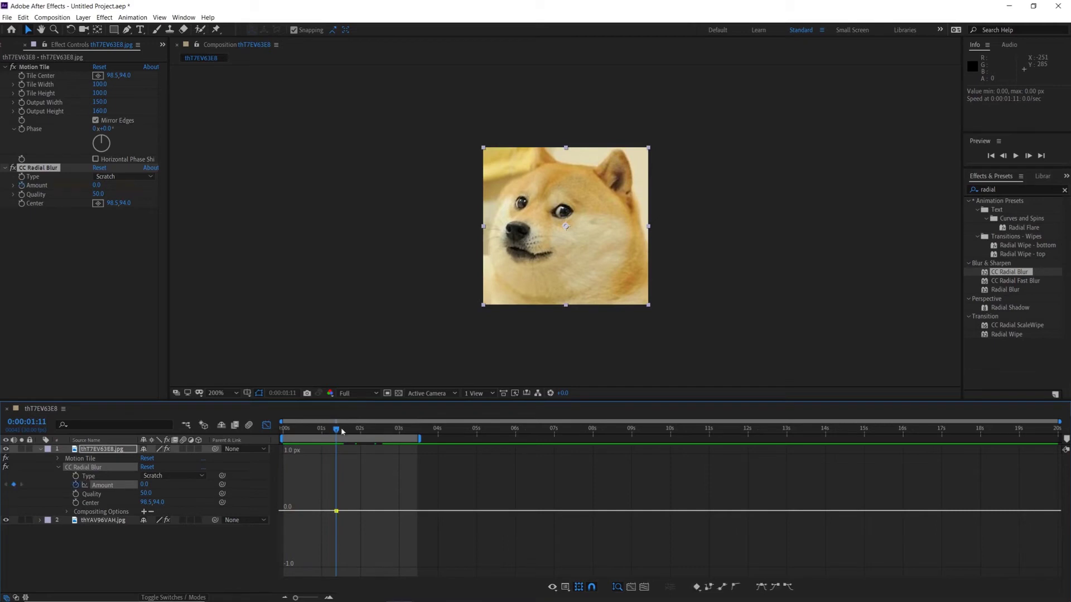
left_click_drag(338, 433, 360, 441)
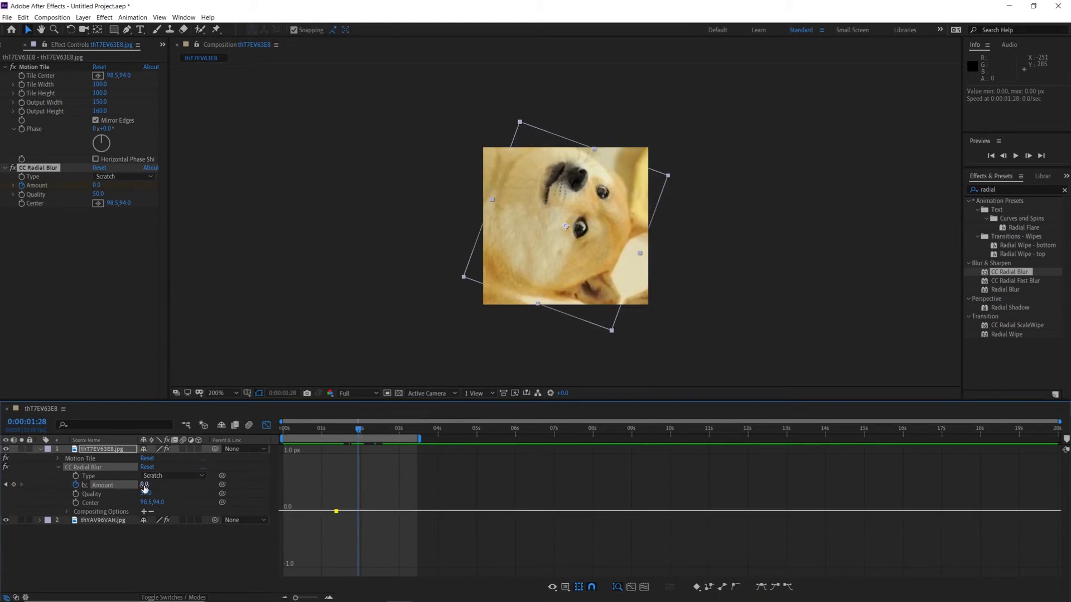
left_click_drag(144, 489, 156, 489)
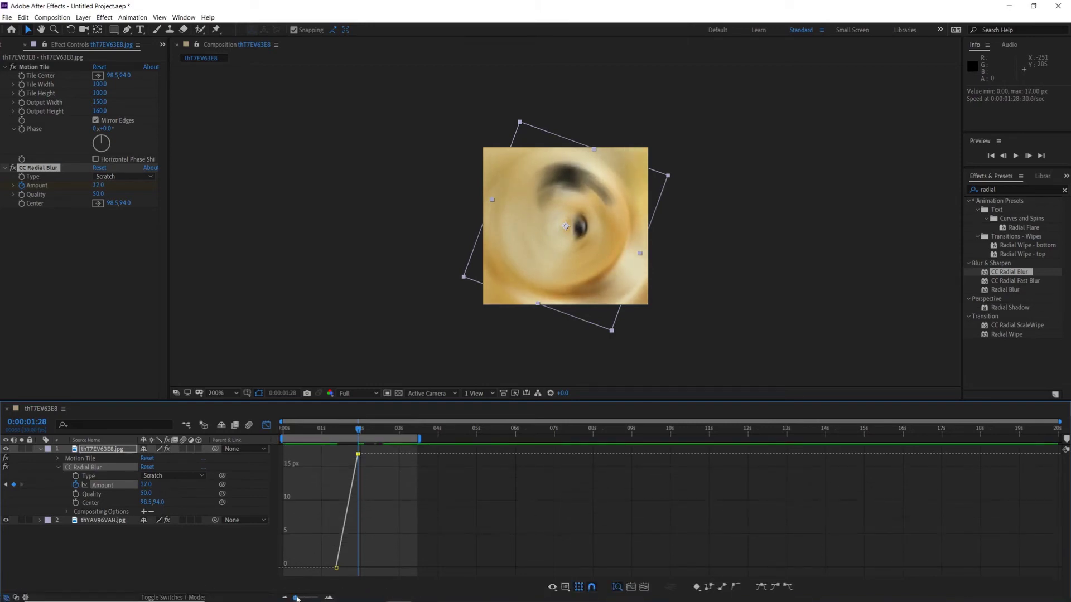
left_click_drag(296, 598, 310, 598)
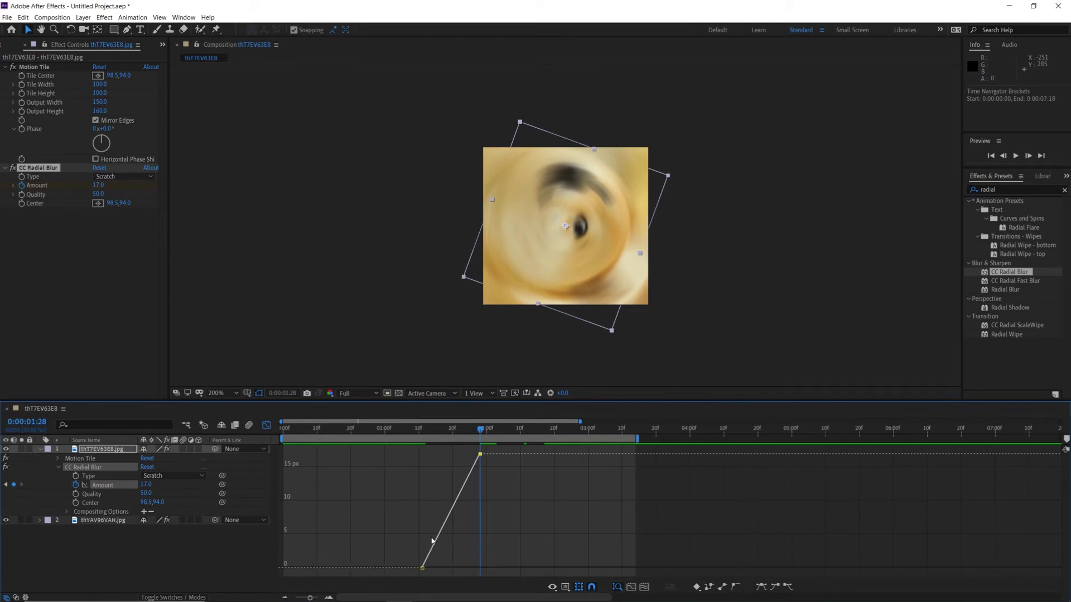
Apply Easy Ease to both Amount keyframes and reshape the curve so the blur rises steeply into the 0:00:01:28 keyframe.
left_click_drag(488, 447, 412, 583)
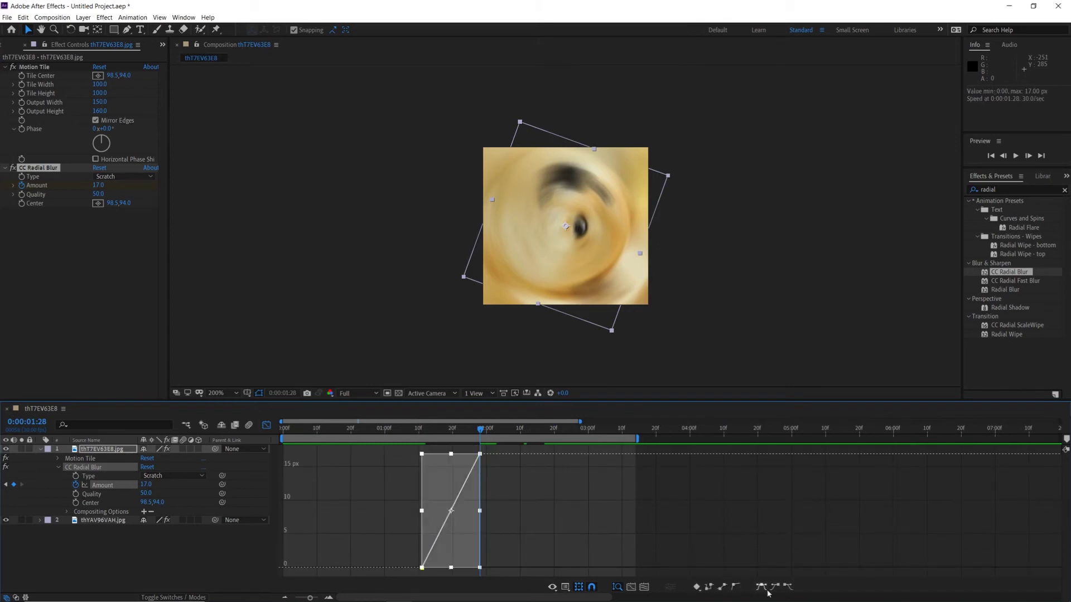
left_click(734, 587)
left_click_drag(432, 549, 451, 566)
left_click(557, 531)
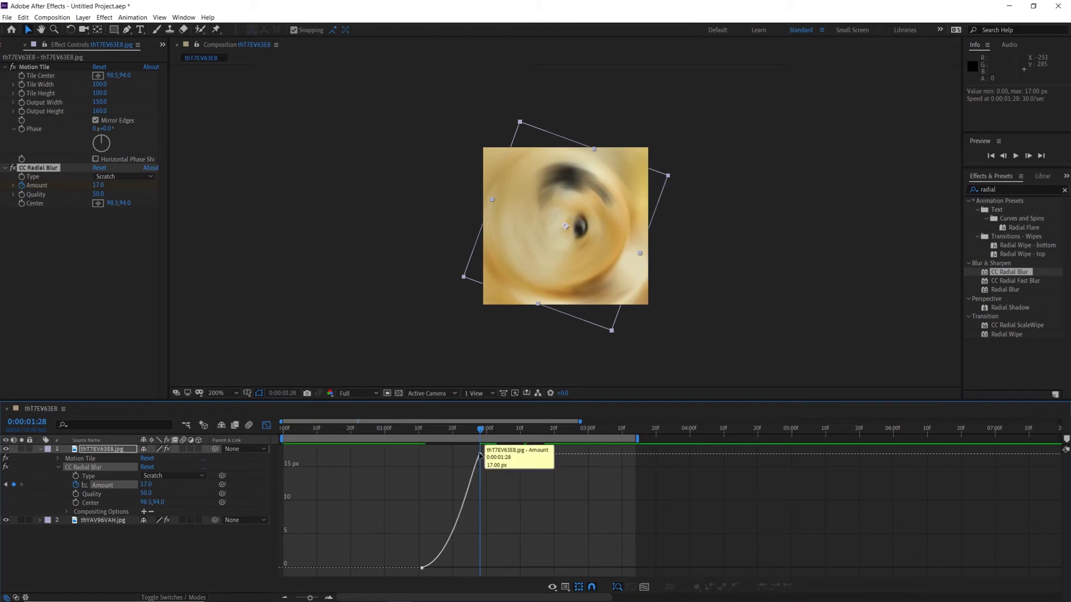
left_click(480, 454)
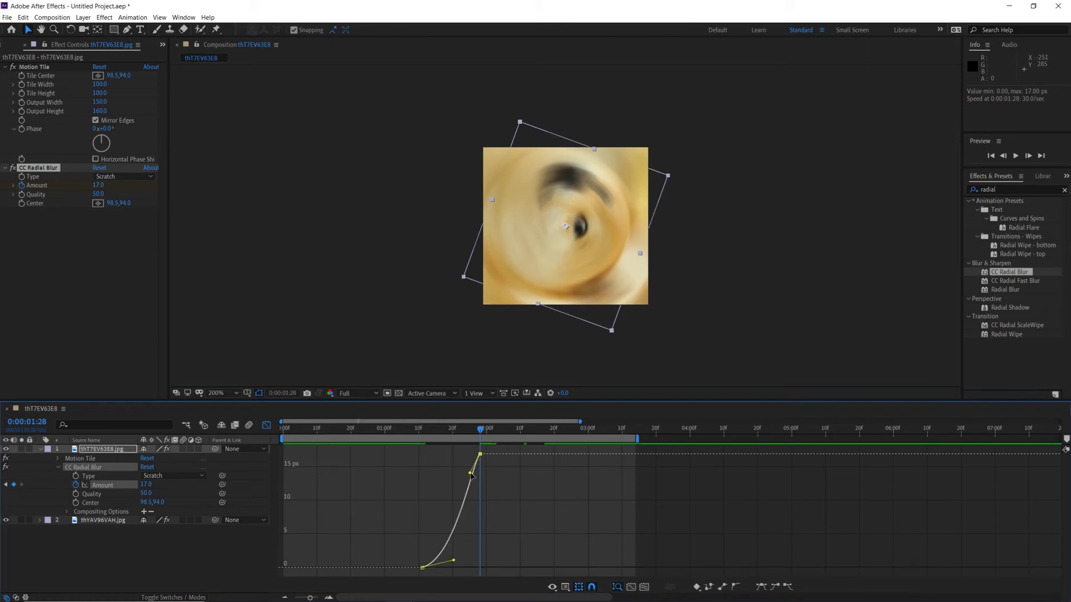
left_click_drag(470, 473, 477, 551)
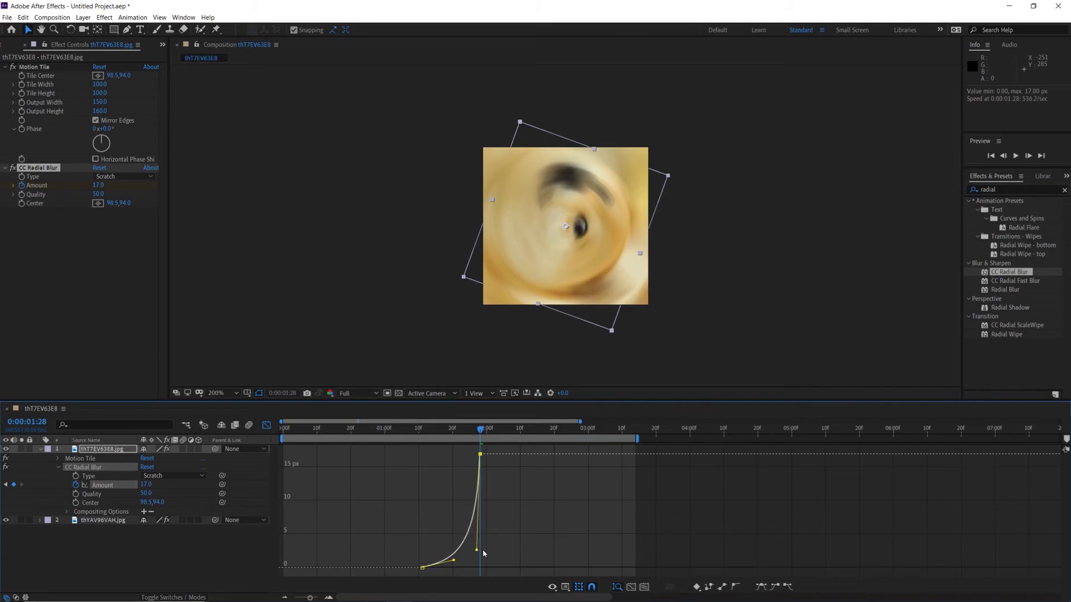
Flatten the start of the thT7EV63E8.jpg layer's Amount curve, preview the transition from 0:00:01:00, and collapse the layer.
left_click_drag(311, 597, 314, 599)
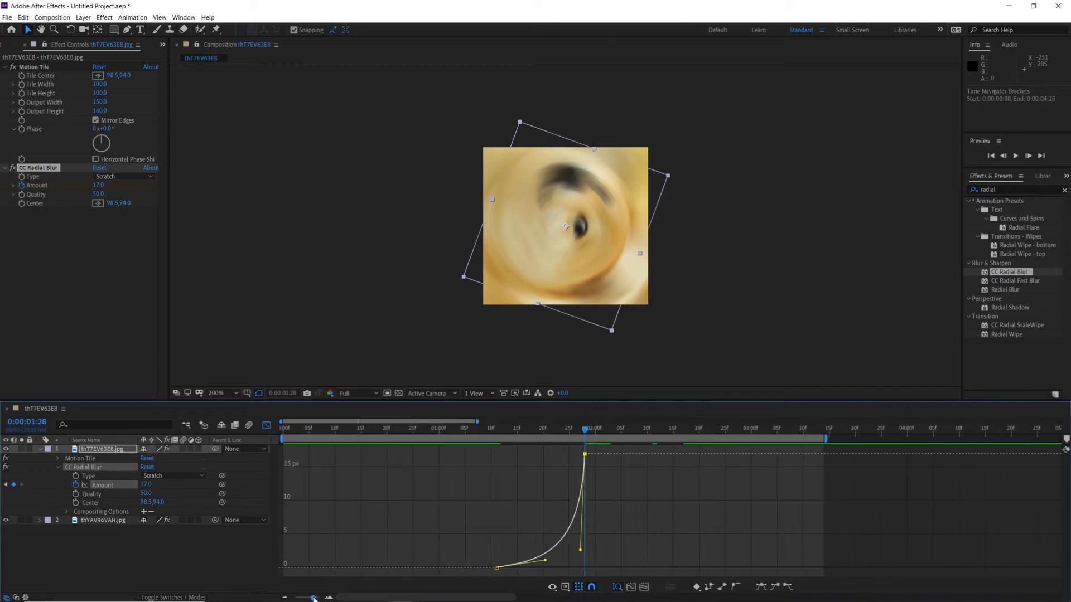
left_click_drag(545, 560, 544, 564)
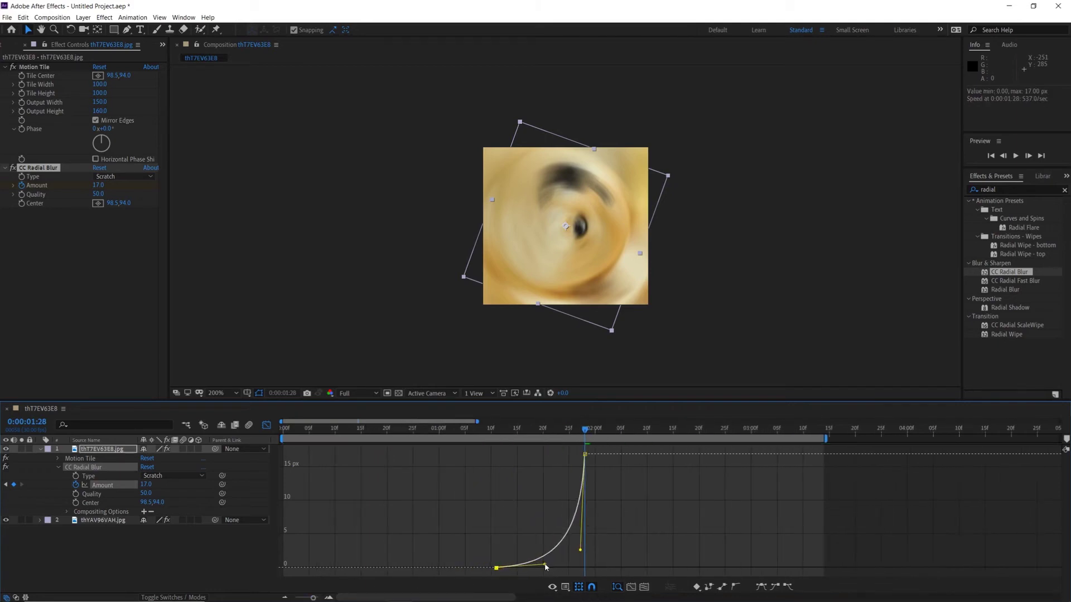
left_click(439, 431)
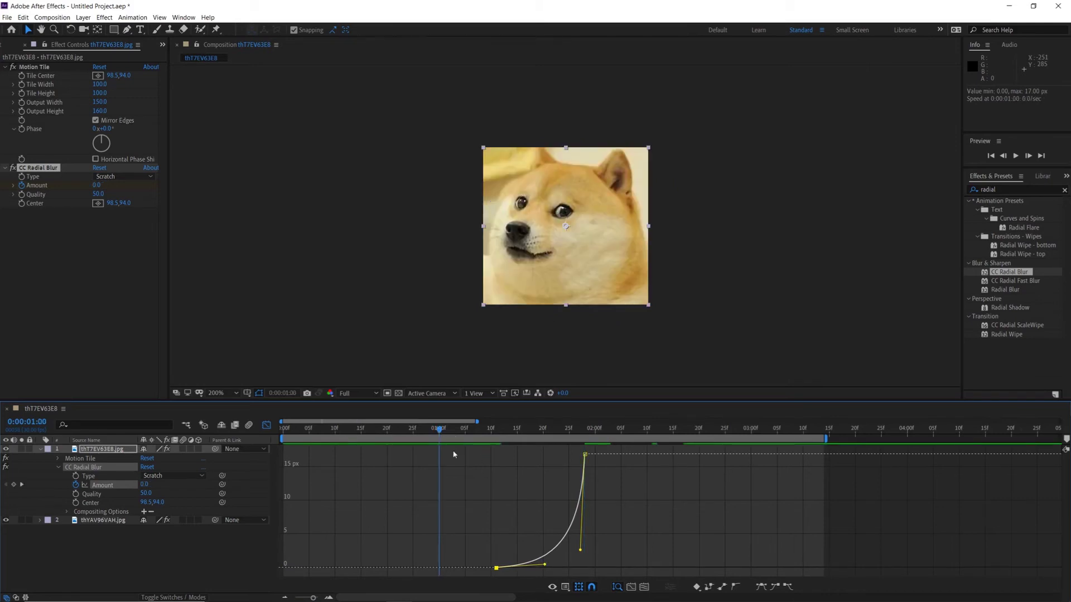
key("space")
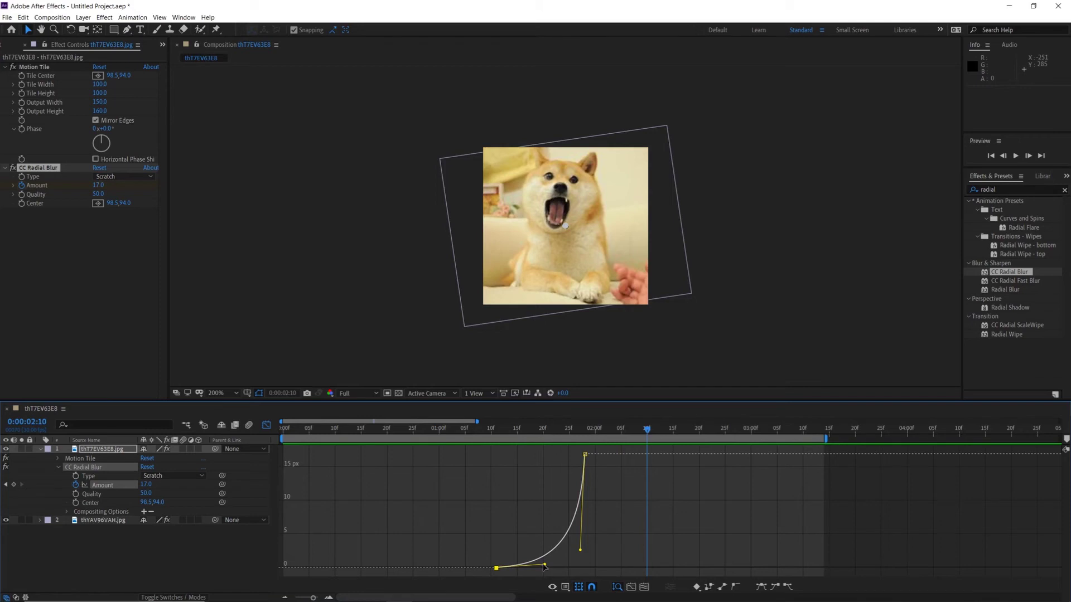
left_click_drag(545, 564, 549, 566)
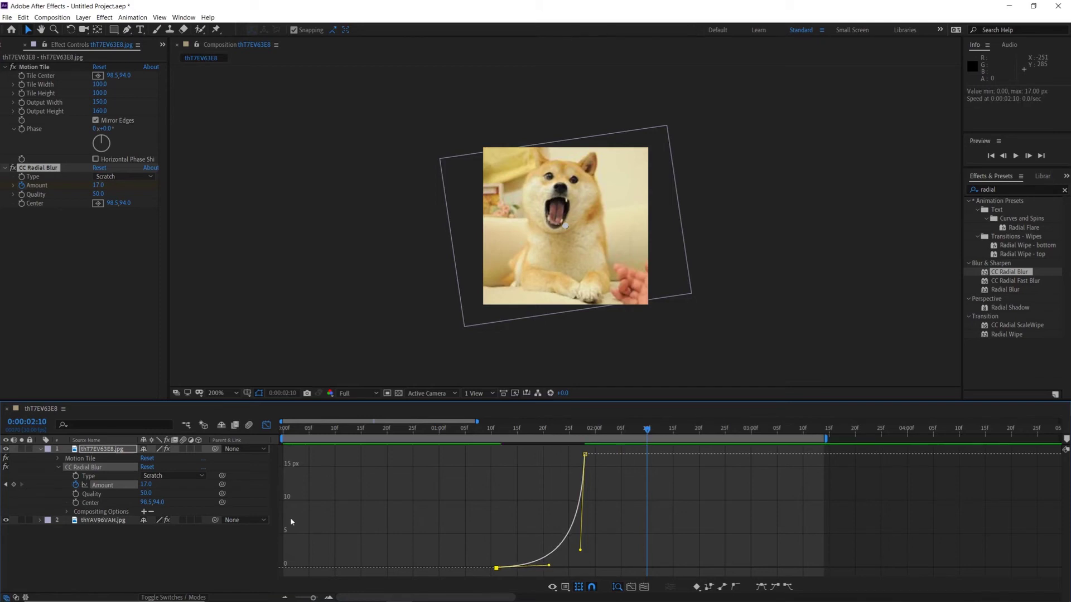
left_click(40, 449)
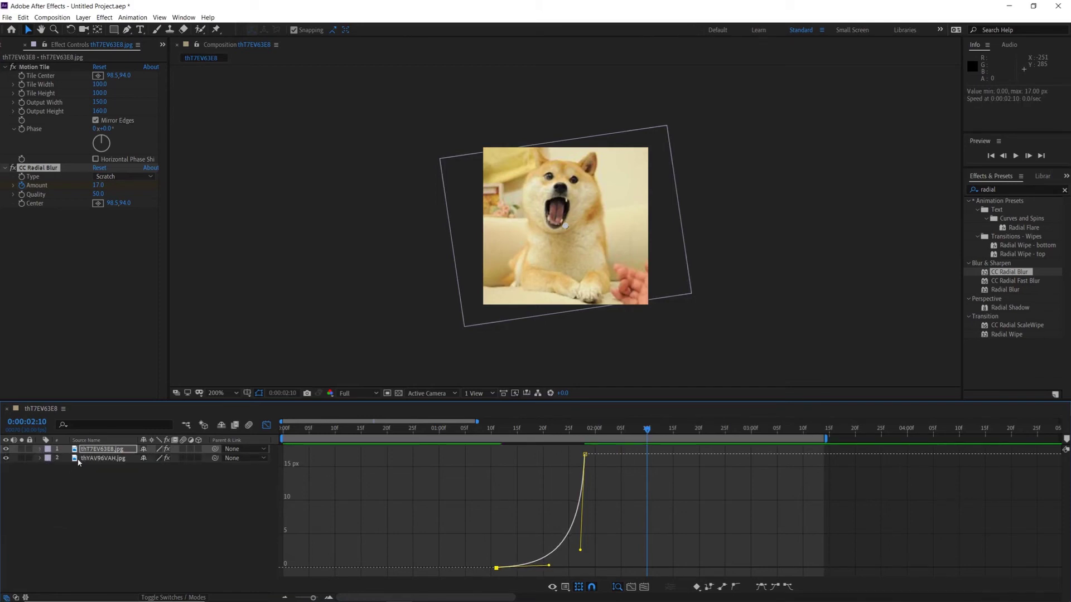
Expand the thYAV96VAH.jpg layer's CC Radial Blur properties in the timeline and select Amount.
left_click(82, 459)
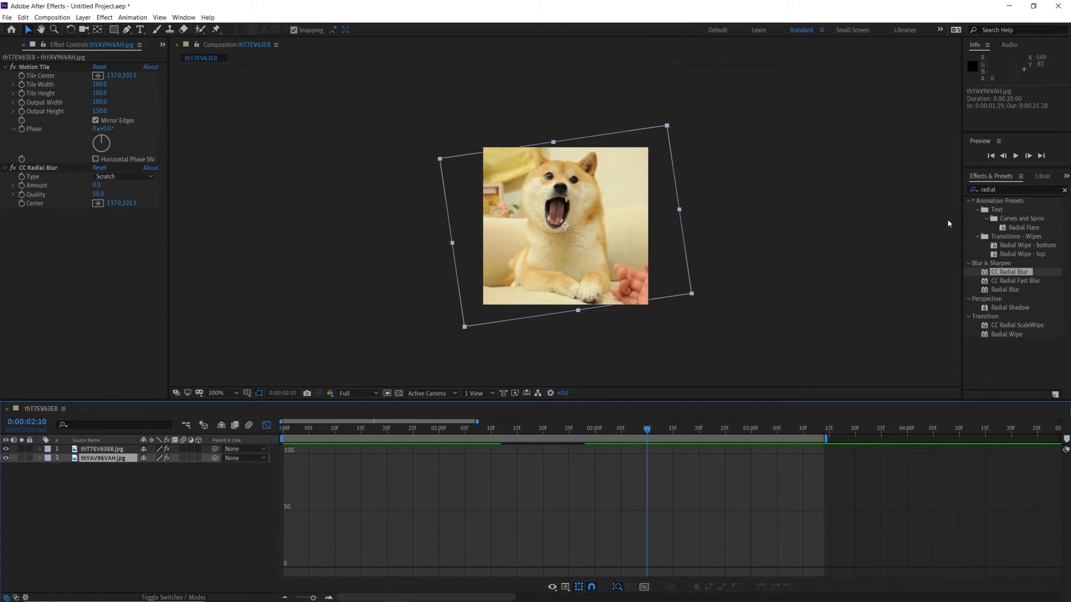
left_click(1018, 189)
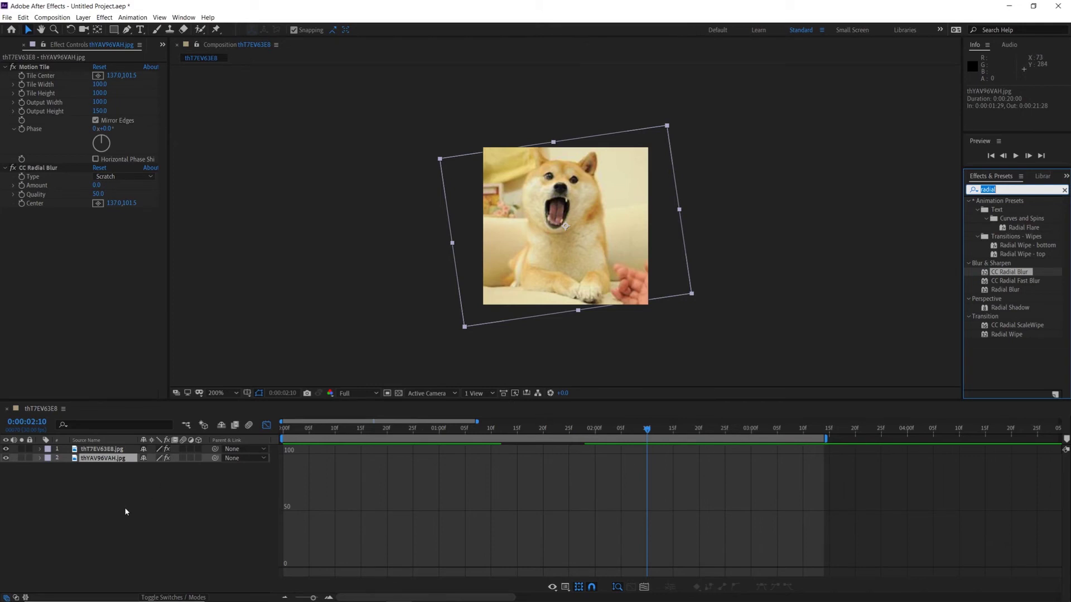
left_click(89, 460)
key("e")
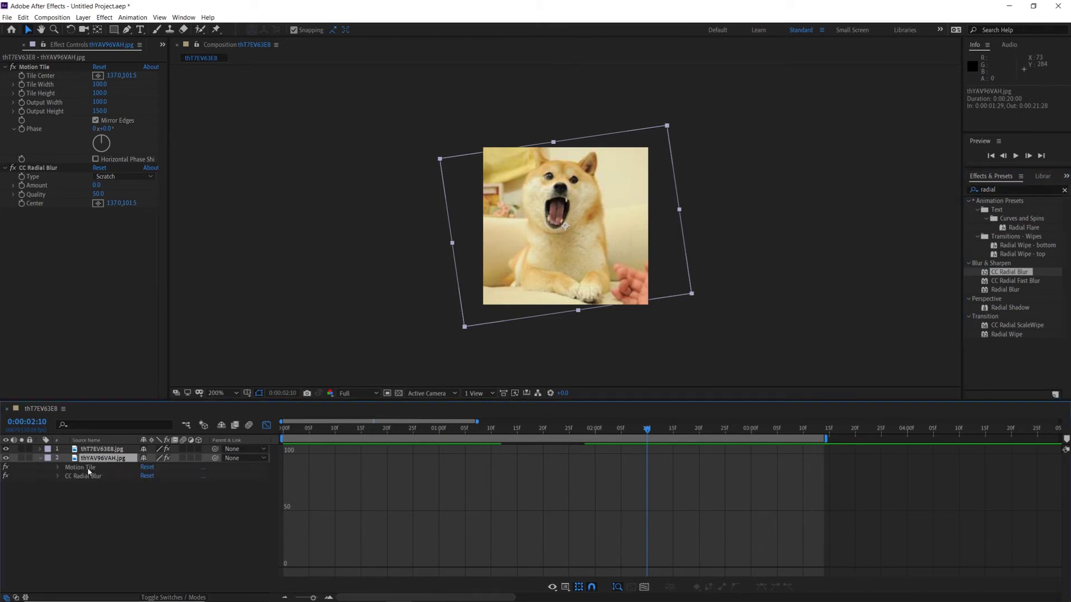
left_click(59, 476)
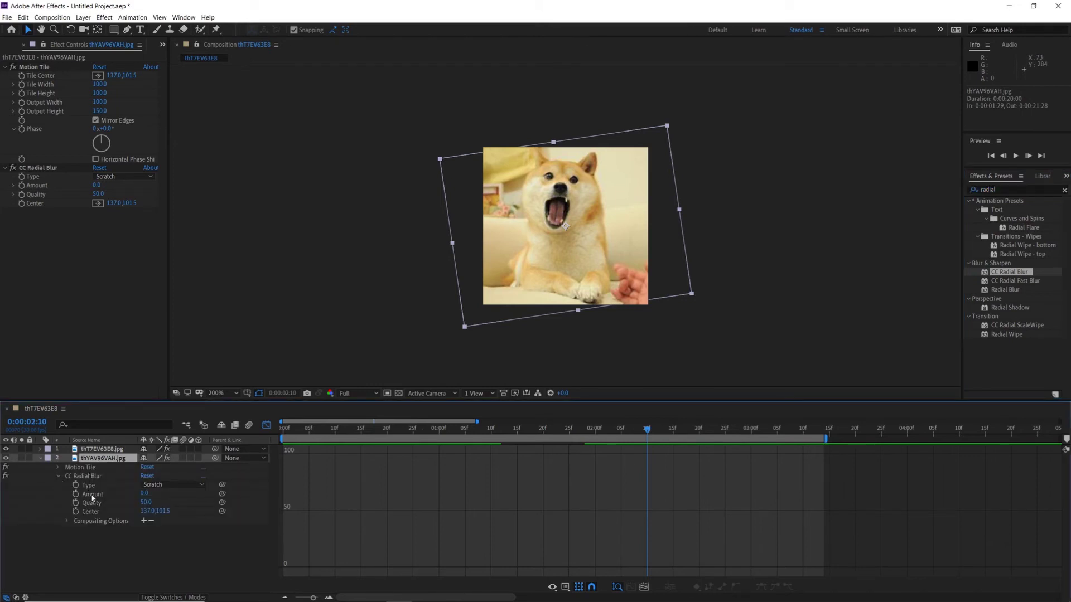
left_click(92, 494)
Keyframe the thYAV96VAH.jpg layer's CC Radial Blur Amount at 20 at 0:00:01:29.
left_click_drag(546, 425, 581, 444)
key("Page_Down")
key("Page_Down")
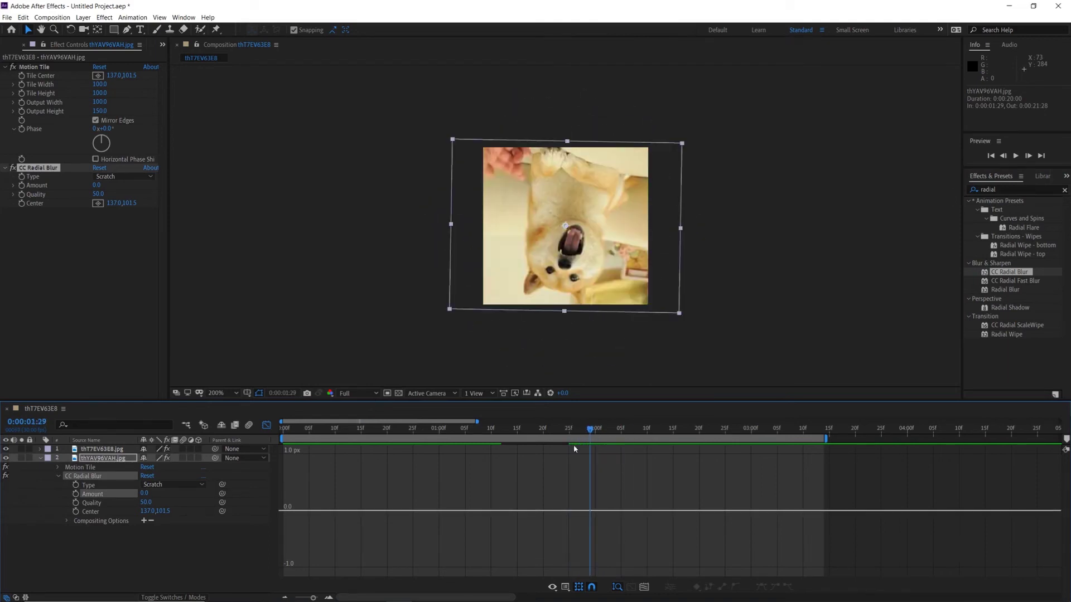
left_click(76, 494)
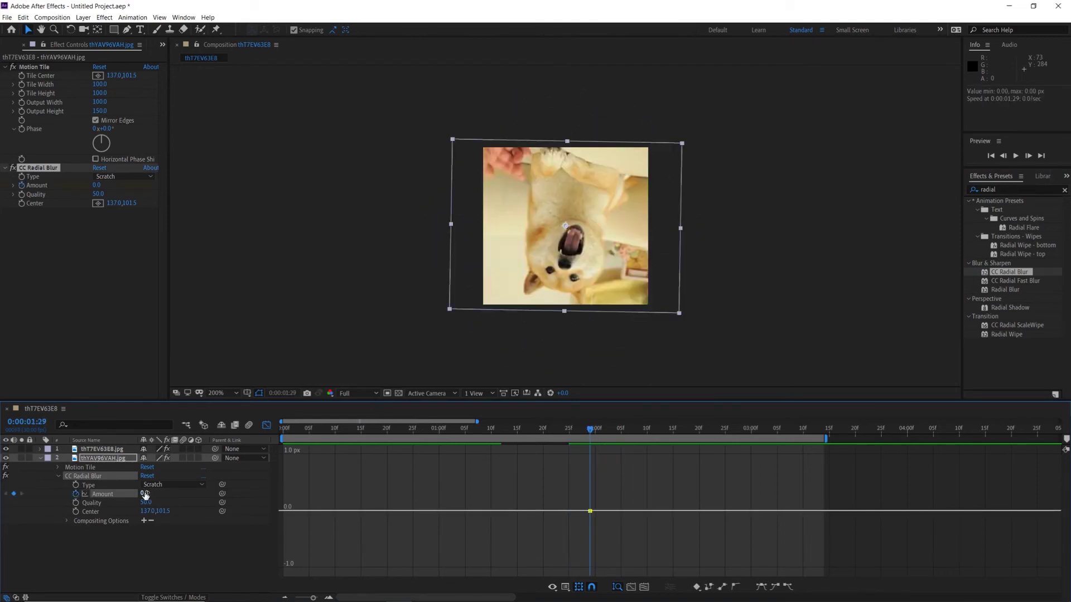
left_click_drag(145, 494, 158, 493)
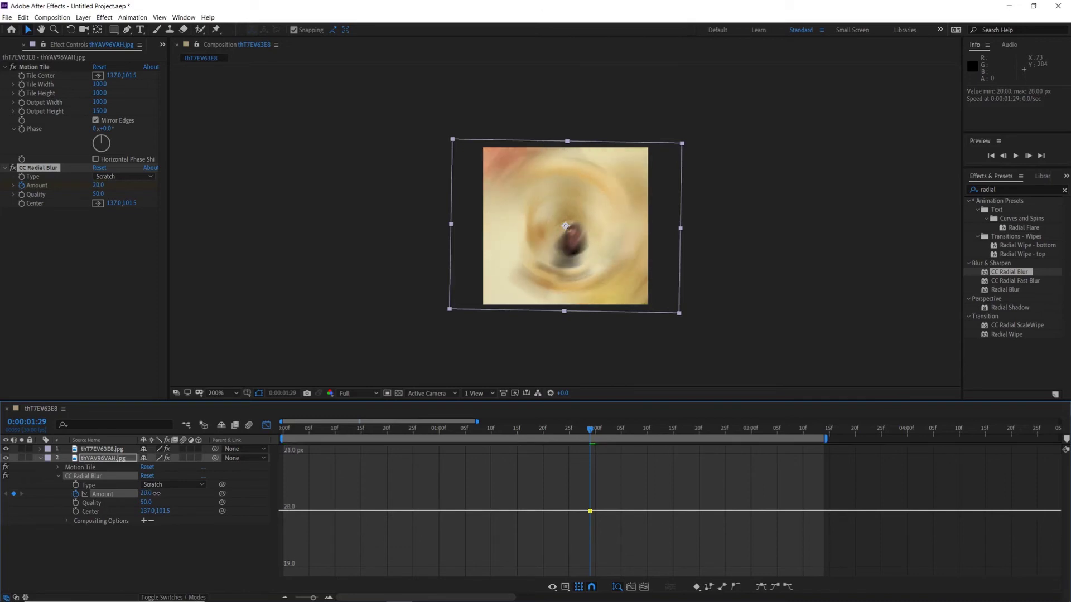
Check the thT7EV63E8.jpg layer's CC Radial Blur Amount value and curve around the cut, and collapse that layer.
left_click(96, 448)
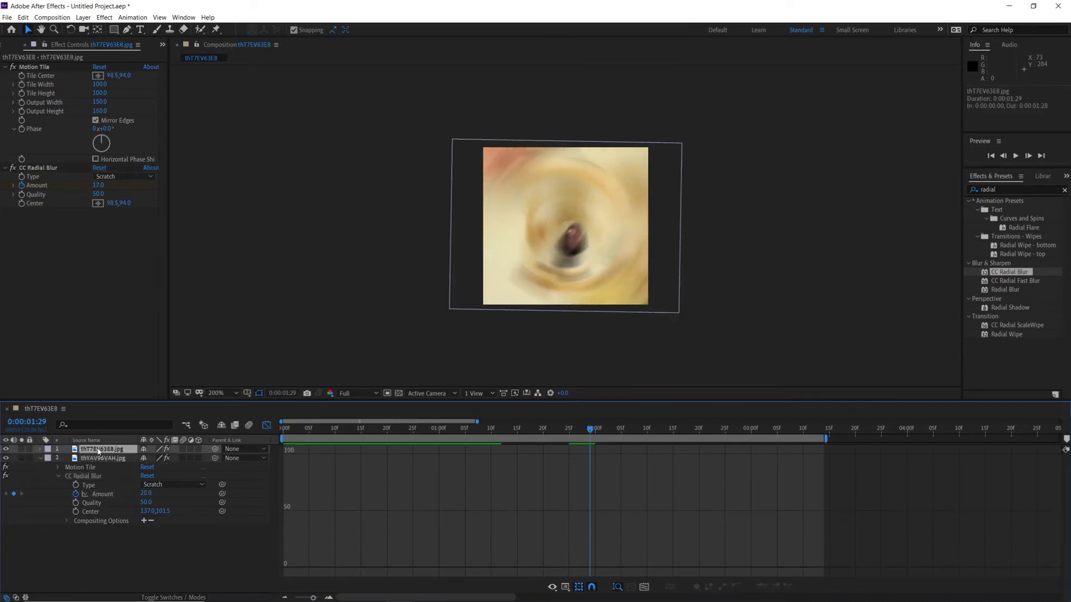
key("e")
left_click(58, 467)
left_click(103, 485)
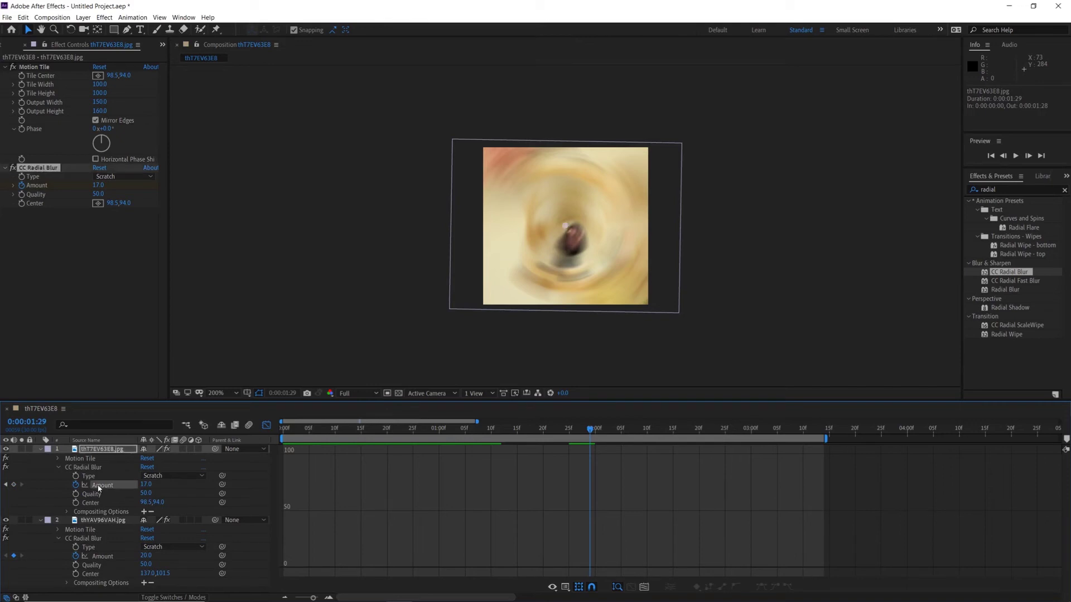
left_click_drag(591, 432, 591, 435)
left_click(40, 449)
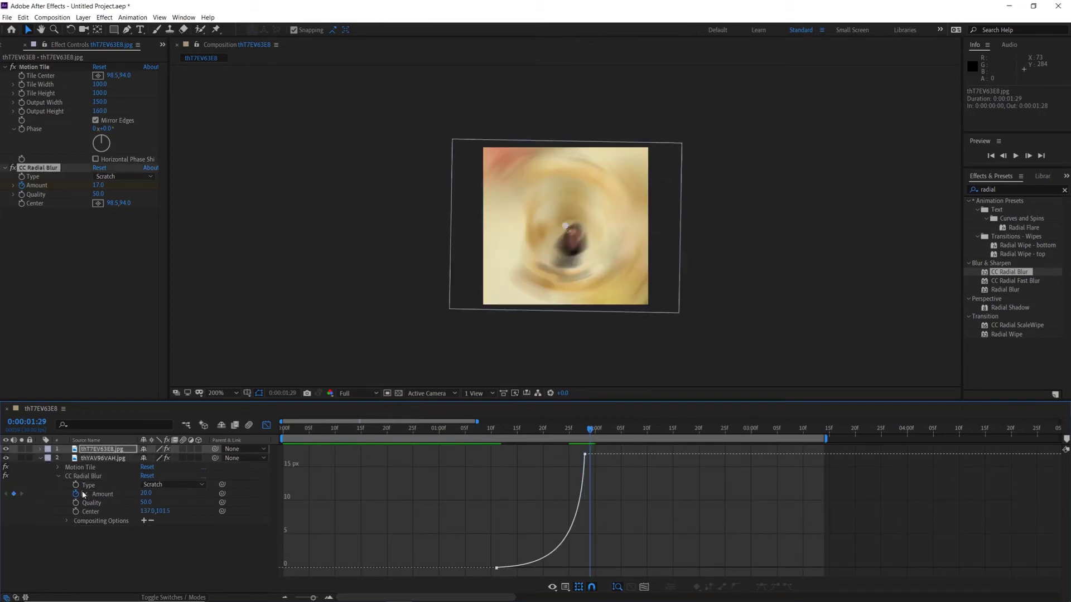
Set the thYAV96VAH.jpg layer's Amount keyframe at 0:00:01:29 to 17 and add a keyframe of 0 at 0:00:02:14.
left_click(102, 495)
left_click(145, 493)
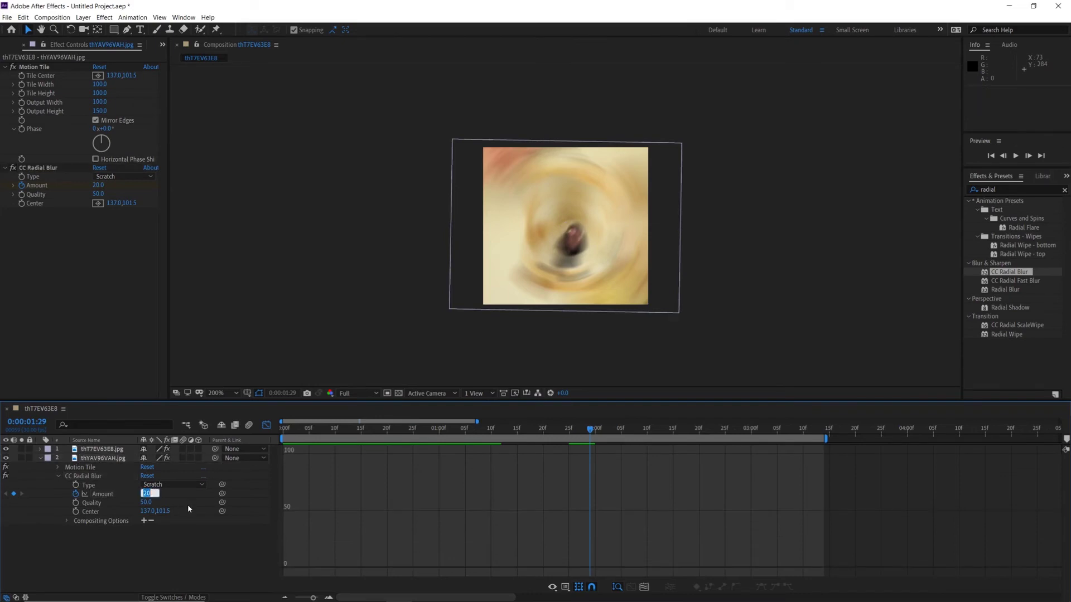
type("17")
key("Return")
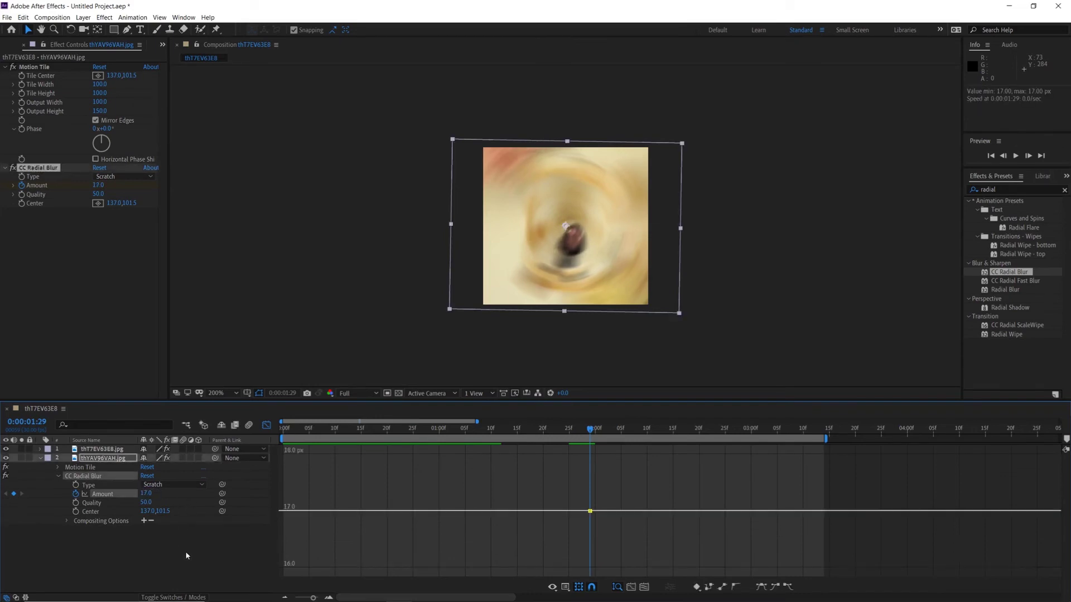
left_click_drag(590, 430, 668, 443)
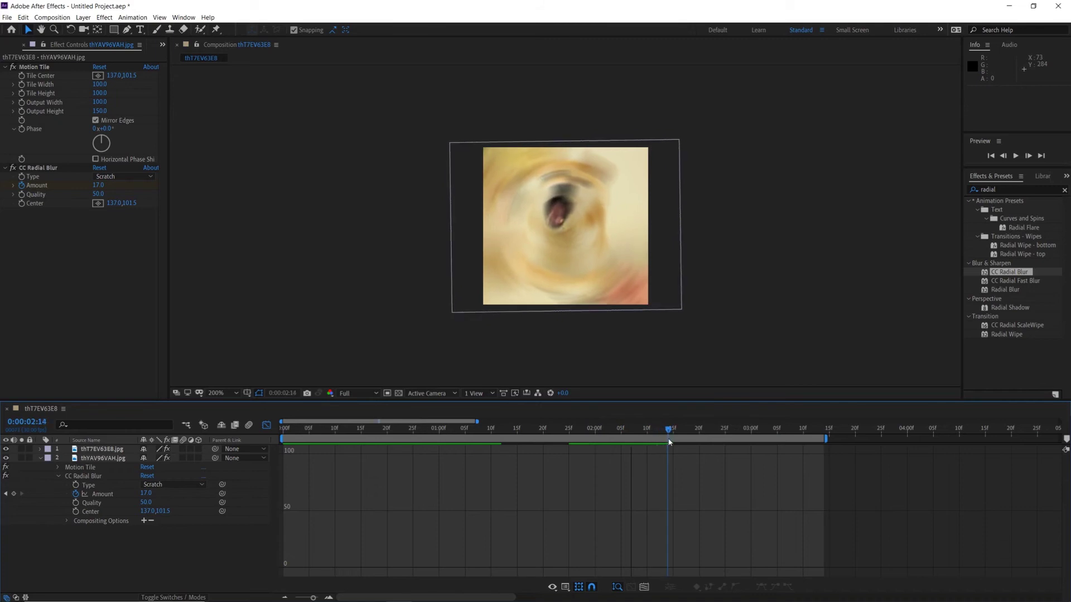
left_click(146, 493)
type("0")
key("Return")
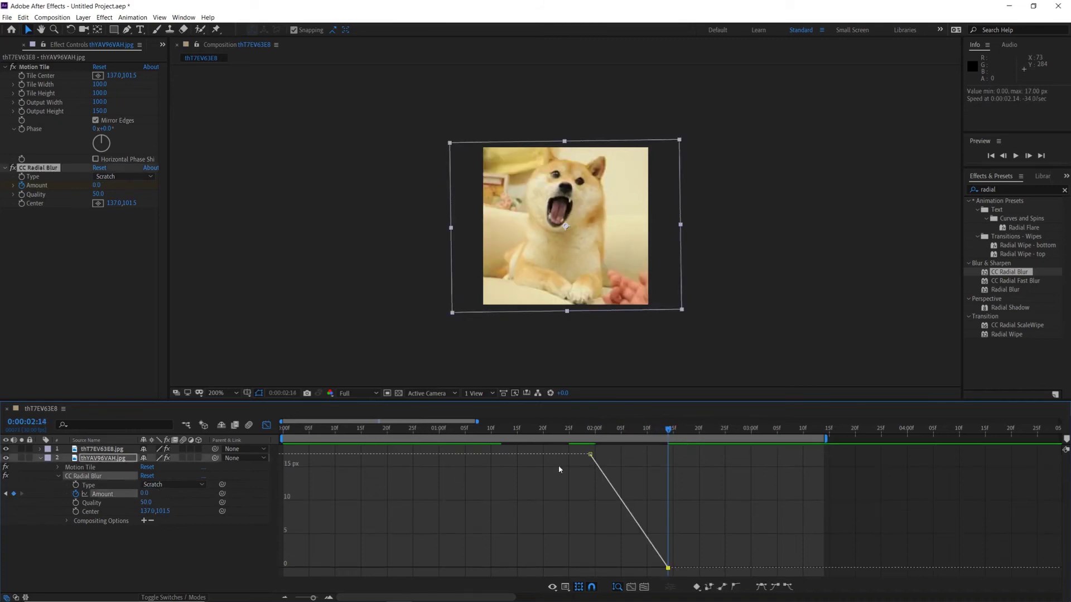
Ease both Amount keyframes of thYAV96VAH.jpg and reshape the curve so the blur drops steeply right after 0:00:01:29.
left_click_drag(589, 451, 690, 574)
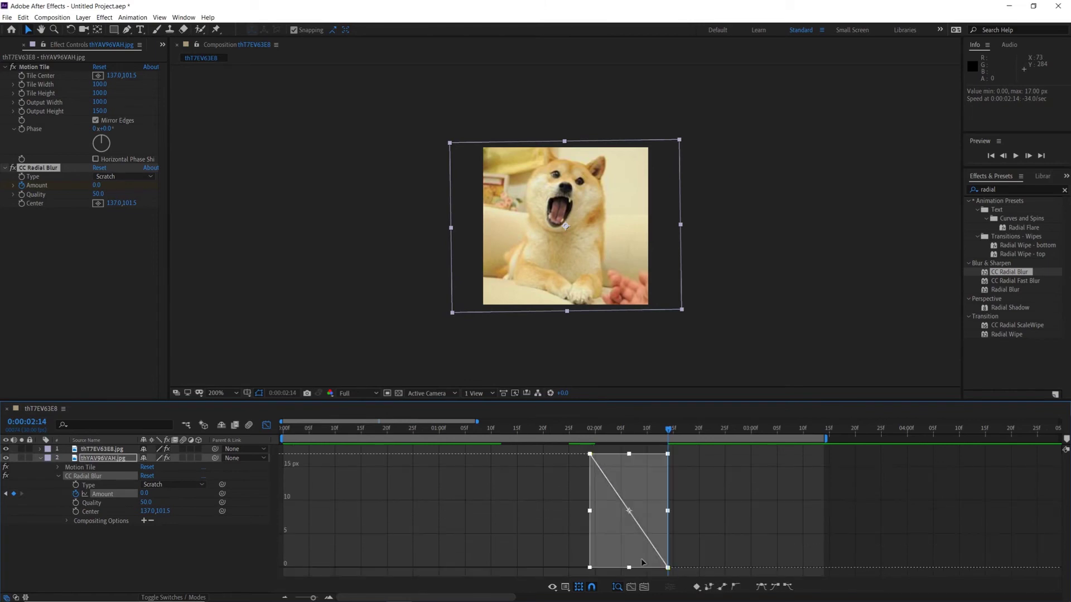
left_click(722, 586)
left_click(638, 496)
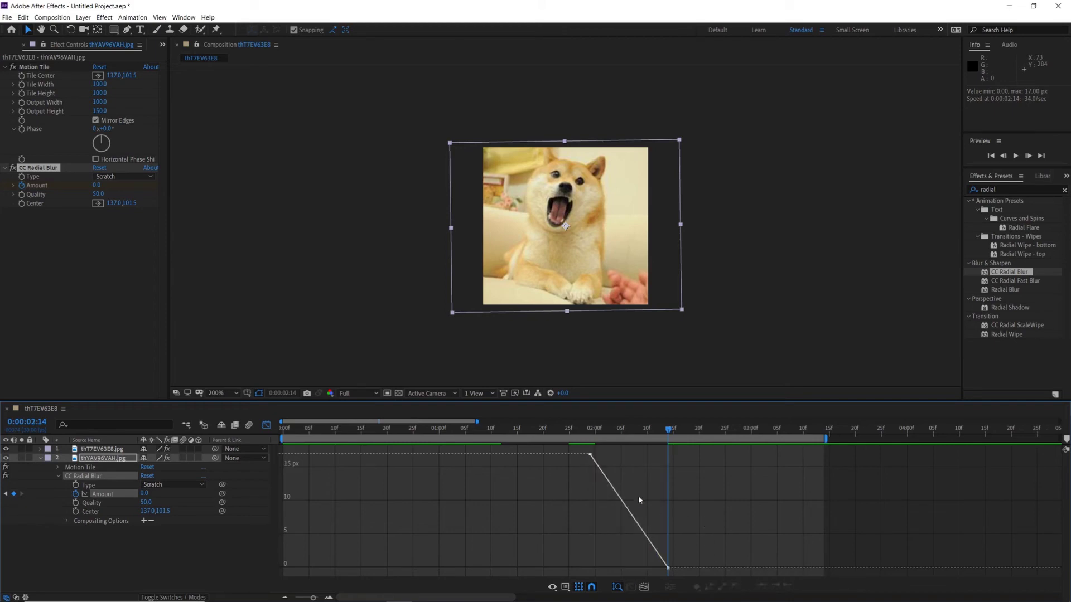
left_click(591, 455)
left_click_drag(603, 474, 594, 553)
Preview the blurred rotation transition several times, starting from around 0:00:01:10.
left_click(491, 432)
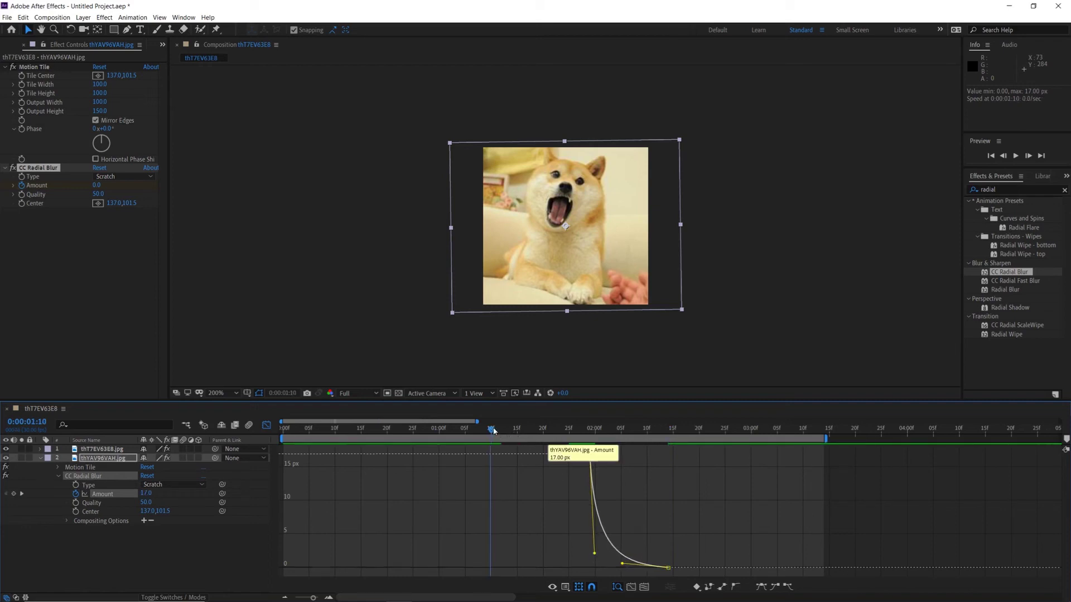
key("space")
key("space")
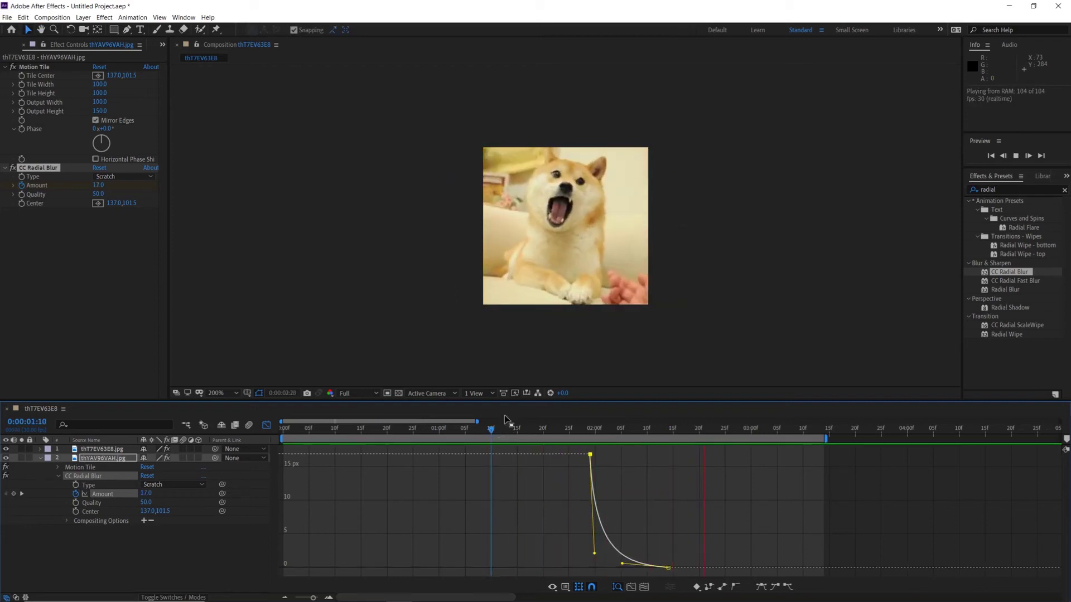
left_click_drag(487, 432, 481, 433)
key("space")
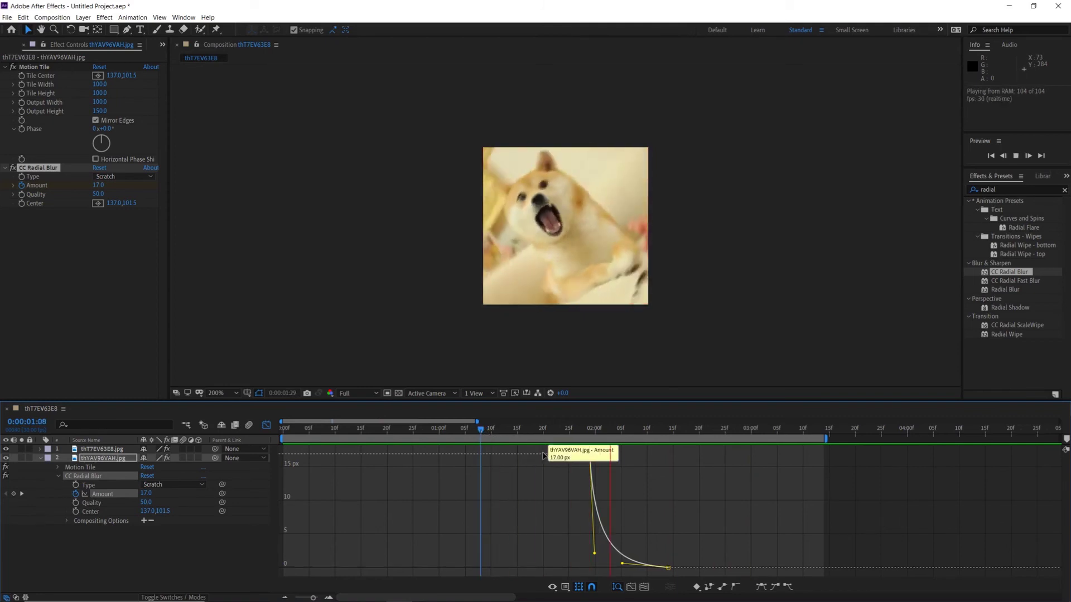
key("space")
left_click(496, 433)
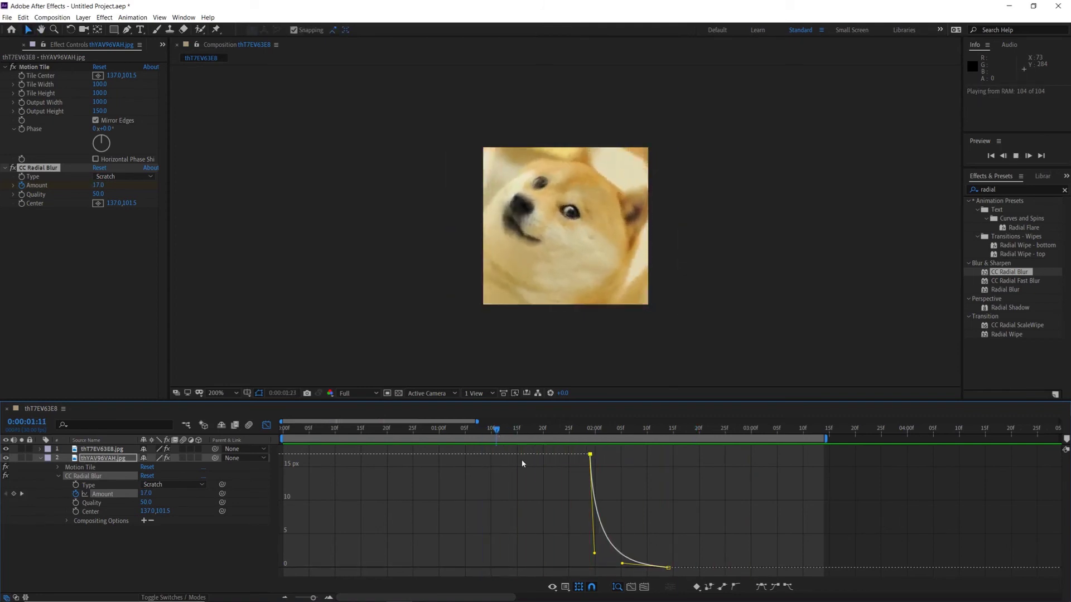
key("space")
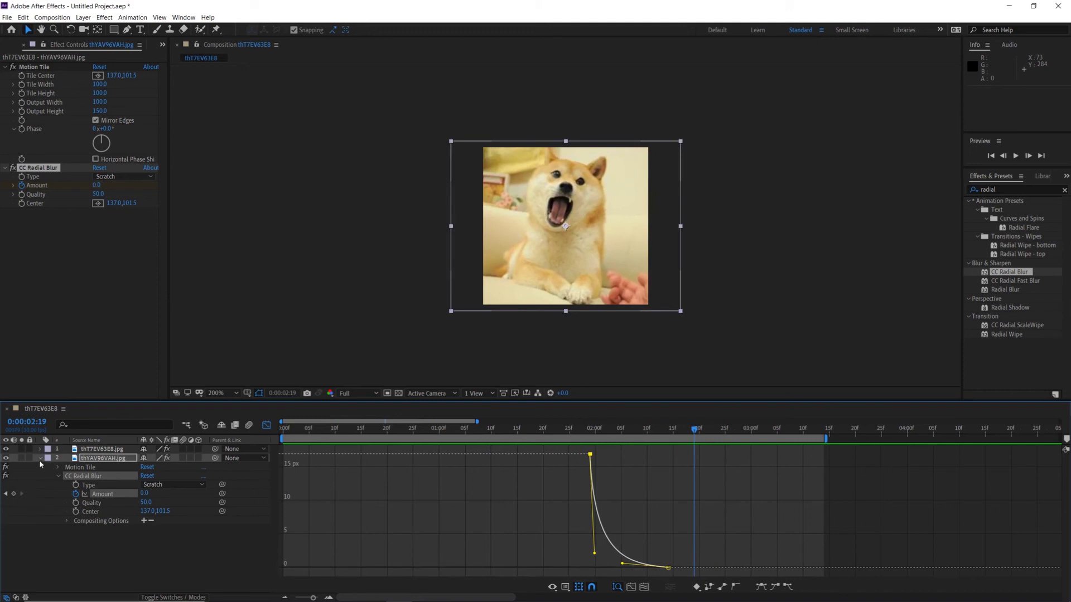
Enable motion blur on both the thT7EV63E8.jpg and thYAV96VAH.jpg layers and preview the transition from about 0:00:01:05.
left_click(40, 458)
left_click(52, 468)
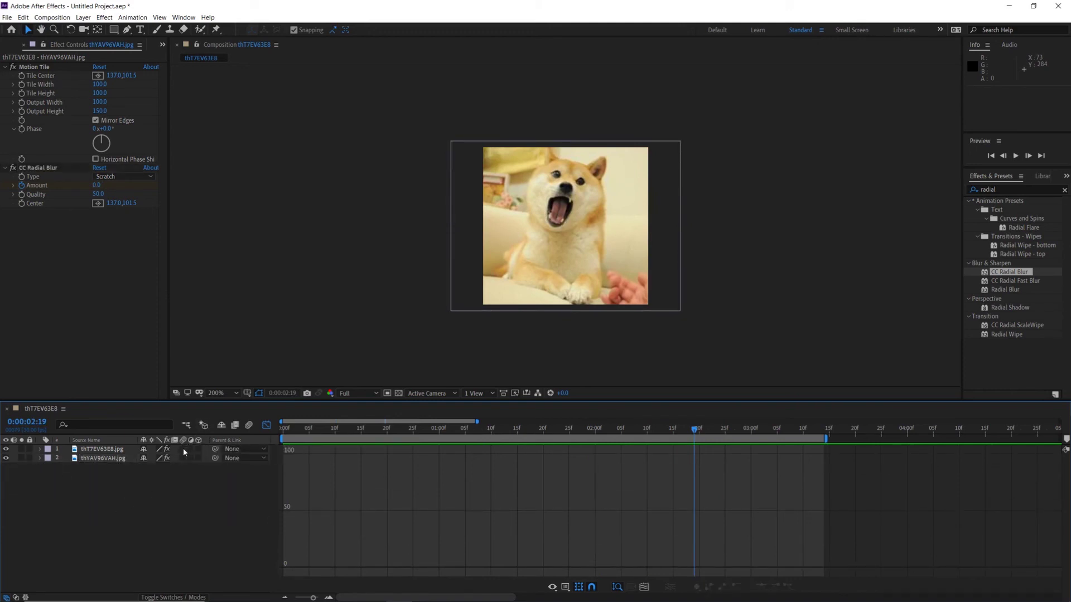
left_click(183, 450)
left_click(183, 457)
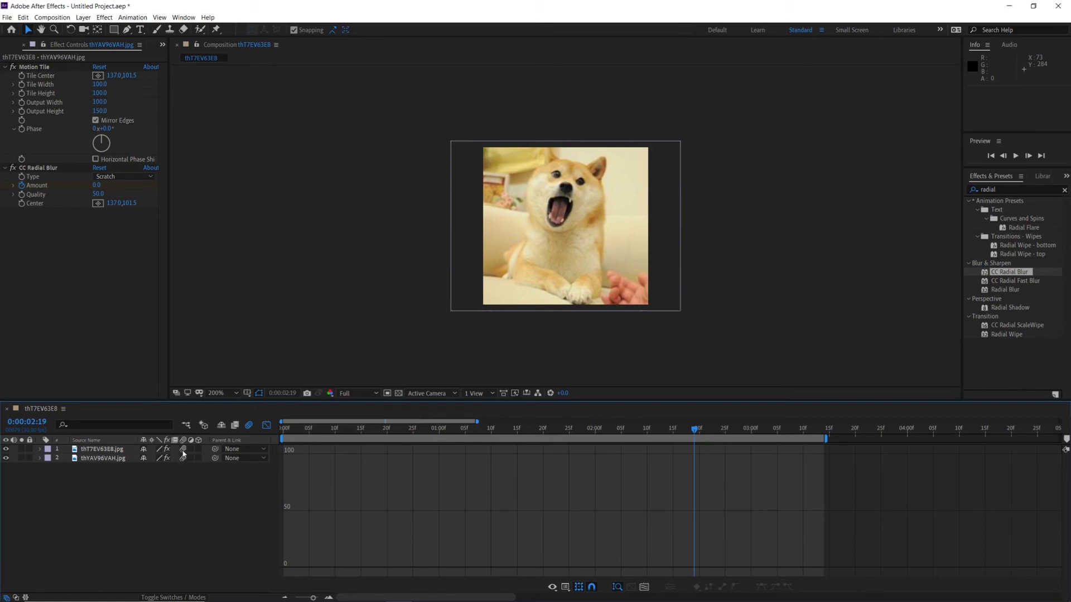
left_click_drag(489, 432, 468, 449)
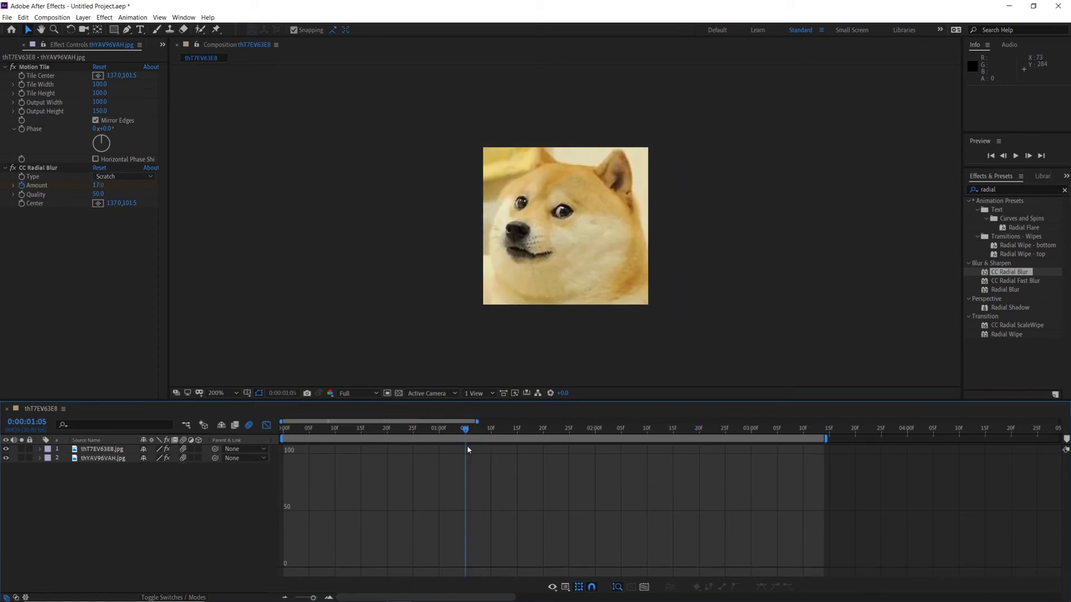
key("space")
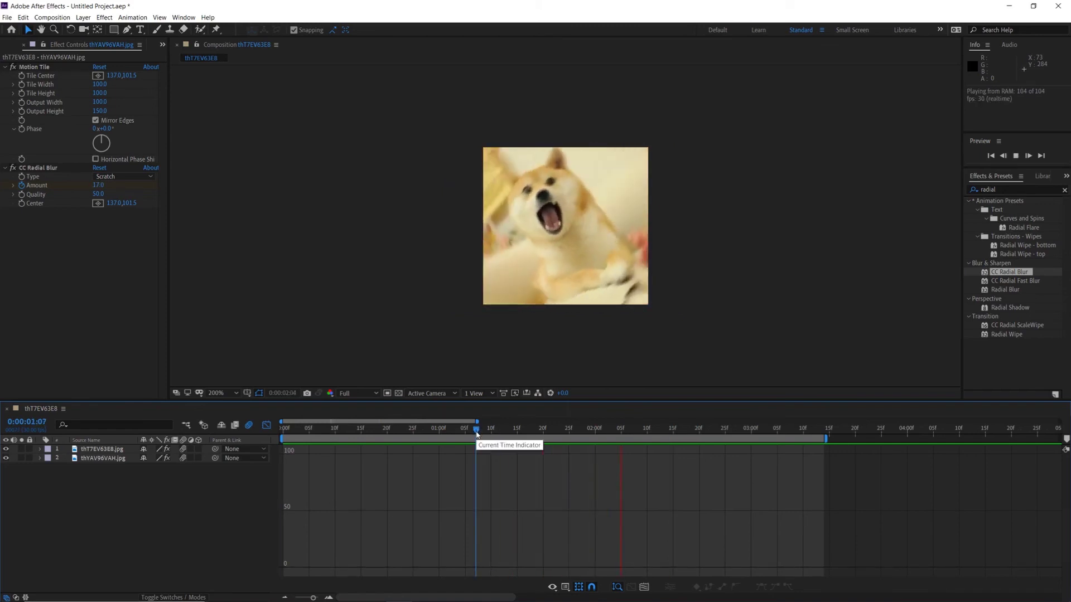
Stop the preview and scrub through the rotation transition from 0:00:01:00 to 0:00:01:27.
key("space")
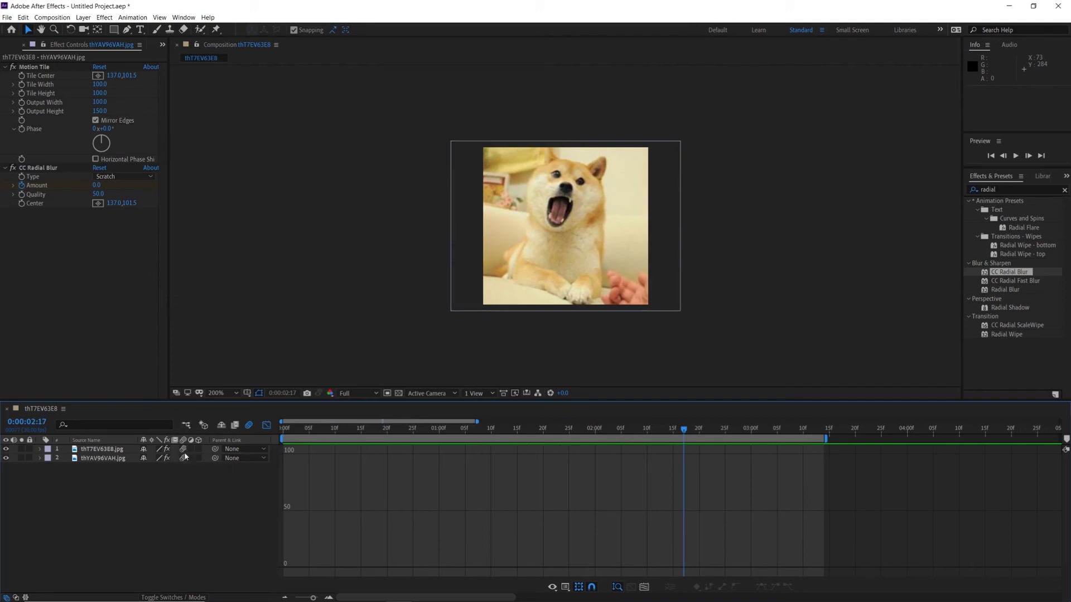
left_click_drag(484, 438, 442, 438)
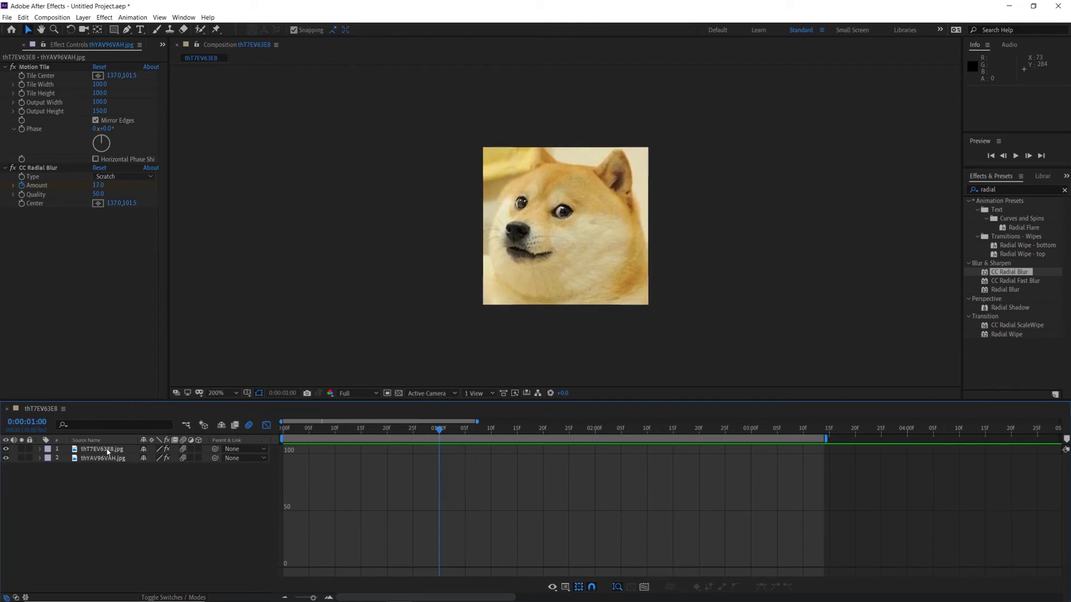
left_click_drag(442, 430, 582, 434)
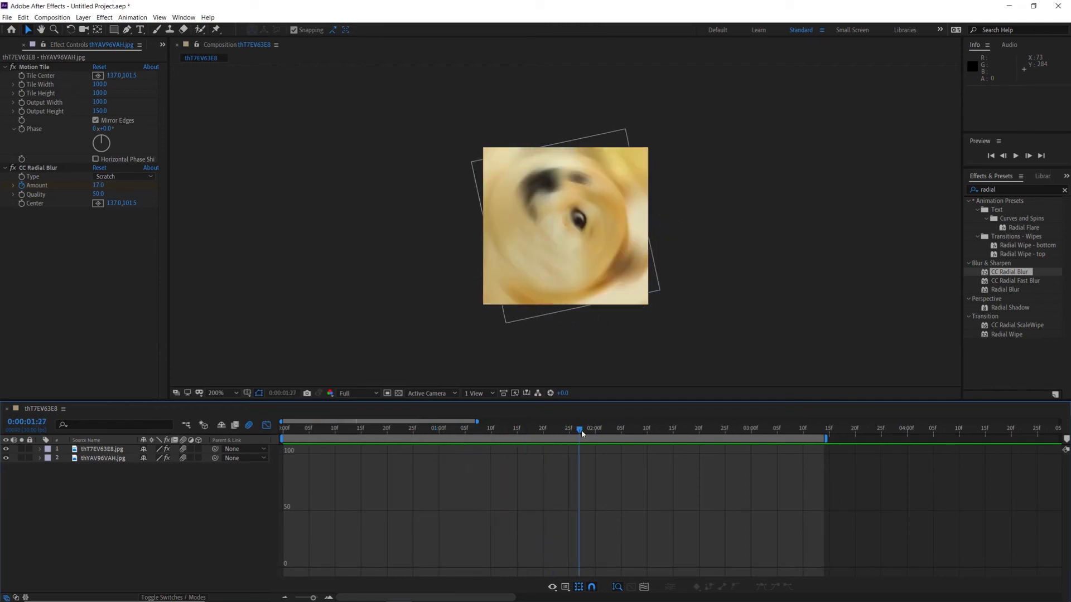
Temporarily switch CC Radial Blur off and back on for both picture layers to compare the blur around 0:00:01:28.
left_click(92, 453)
key("e")
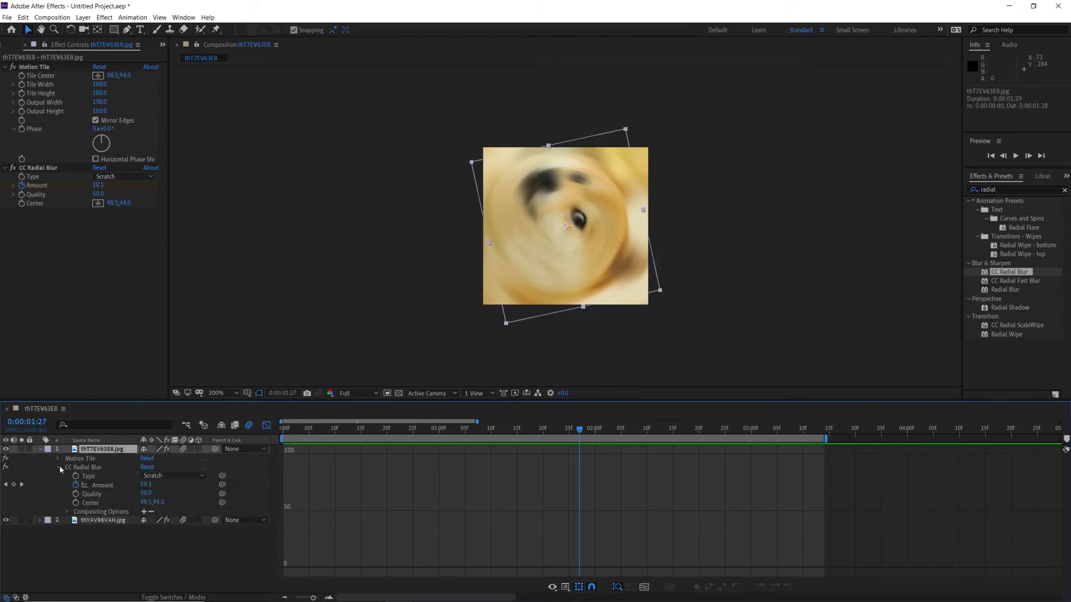
left_click(5, 467)
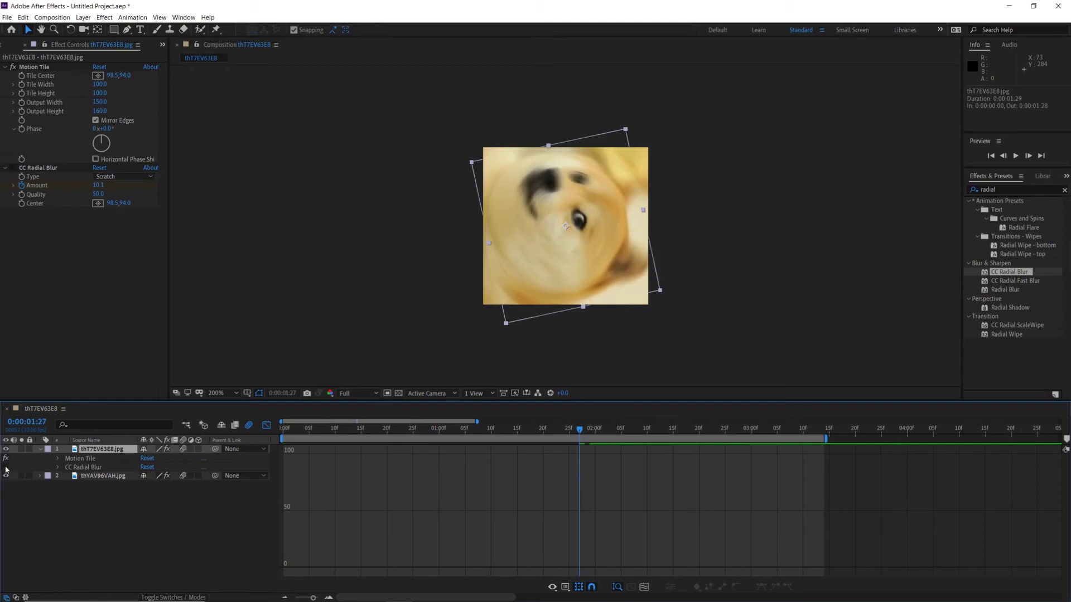
left_click(56, 476)
key("e")
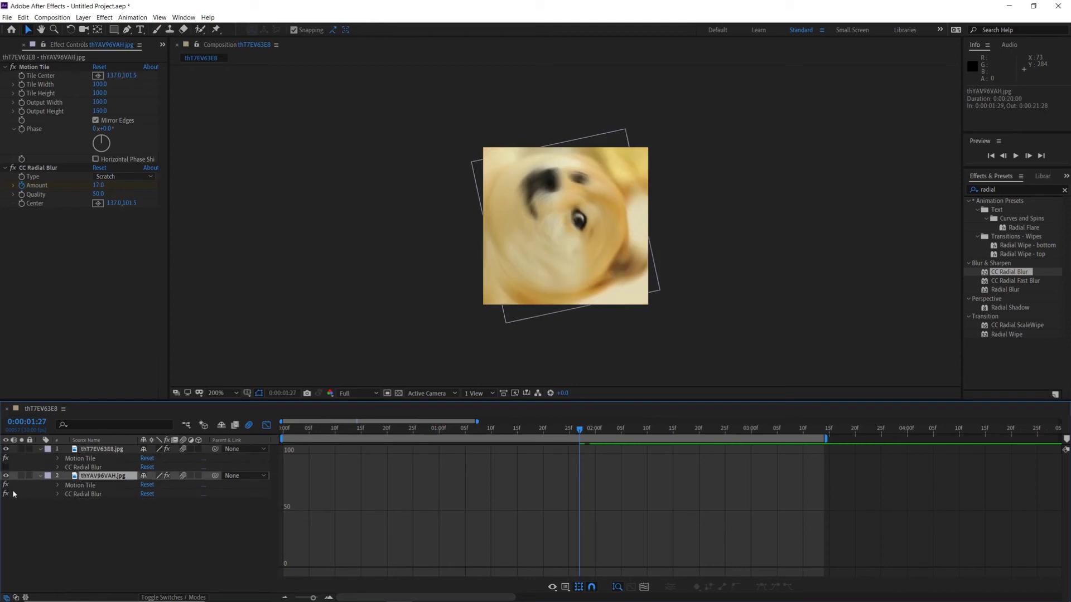
mouse_move(579, 431)
left_mouse_down()
mouse_move(567, 431)
mouse_move(595, 430)
mouse_move(584, 431)
left_mouse_up()
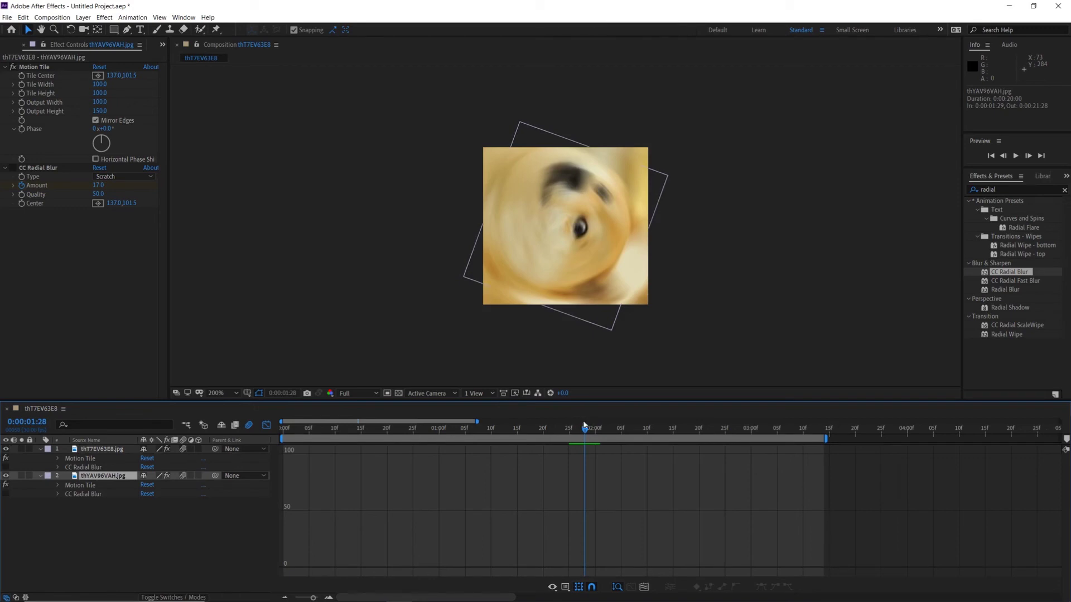
left_click(5, 467)
left_click(5, 467)
left_click(5, 468)
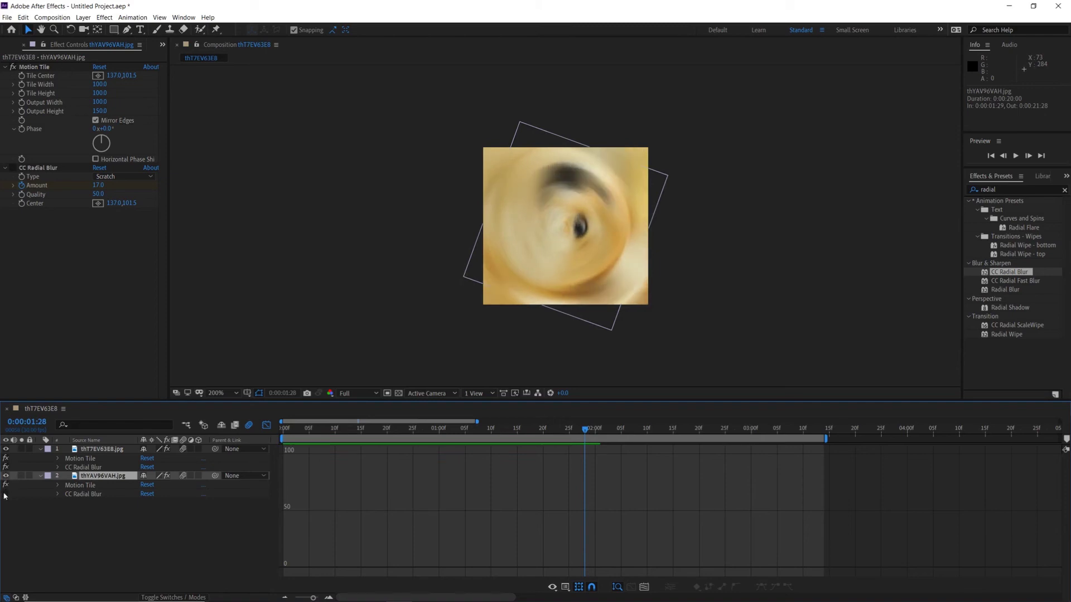
left_click(5, 494)
Preview the transition with radial blur and motion blur from 0:00:01:11.
left_click_drag(586, 431, 495, 445)
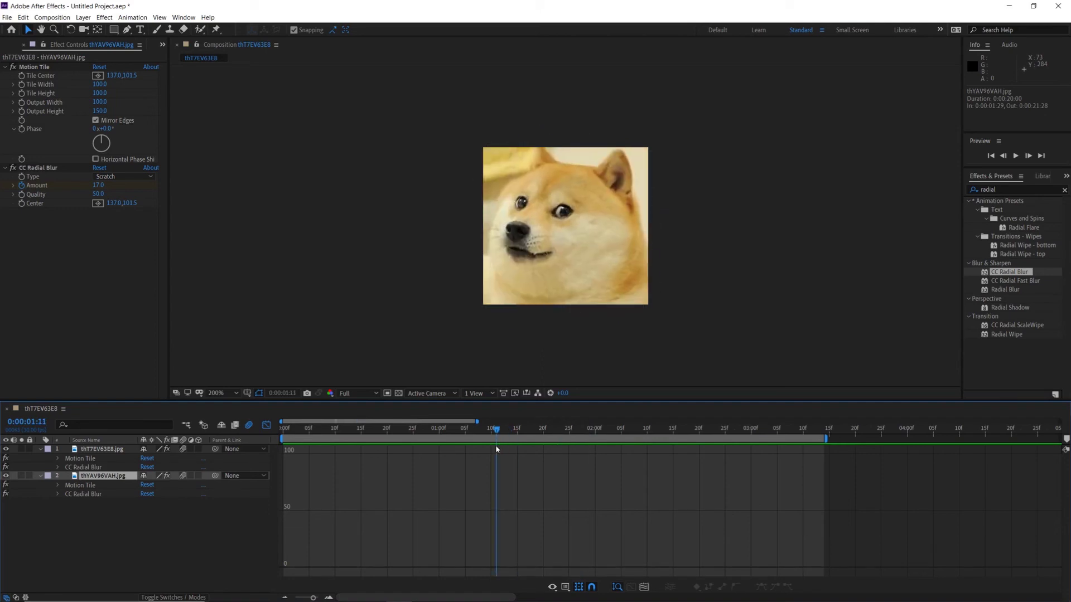
key("space")
key("space")
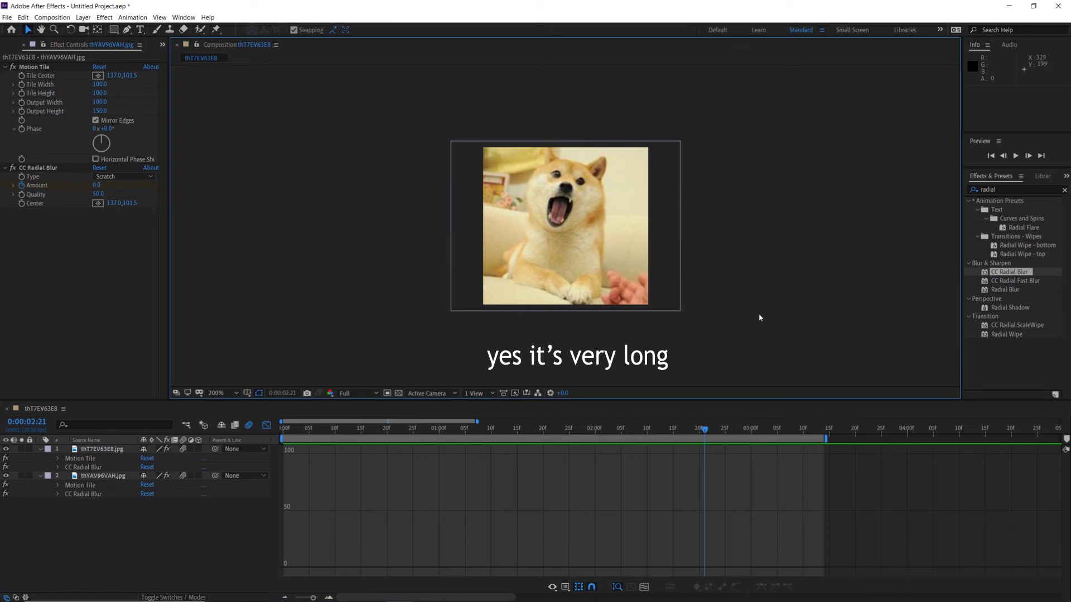
Collapse the expanded effect lists of both picture layers in the timeline.
left_click(89, 332)
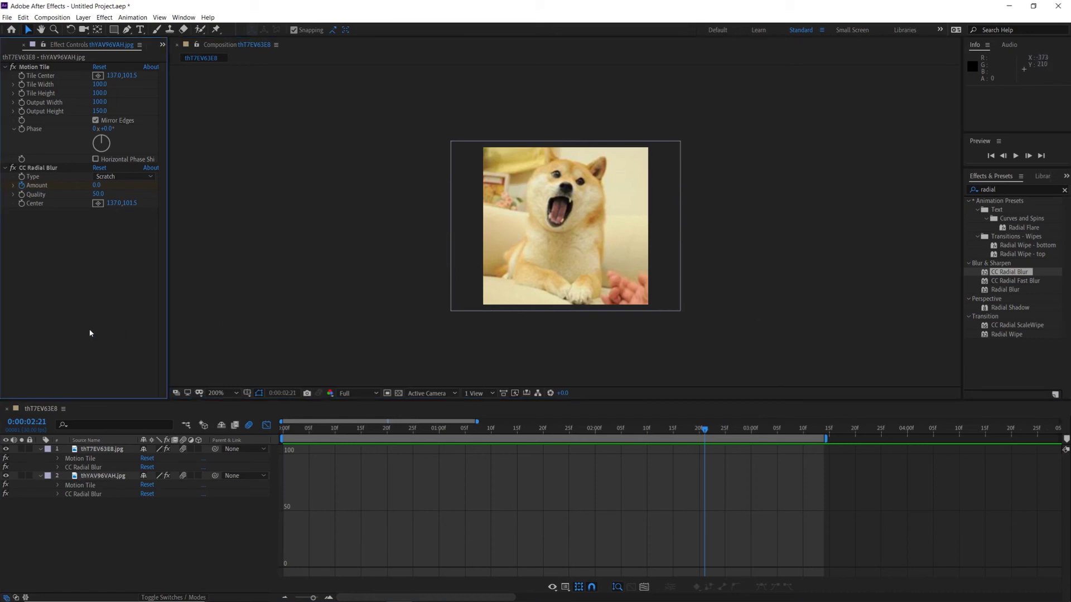
left_click(41, 476)
left_click(41, 449)
right_click(55, 495)
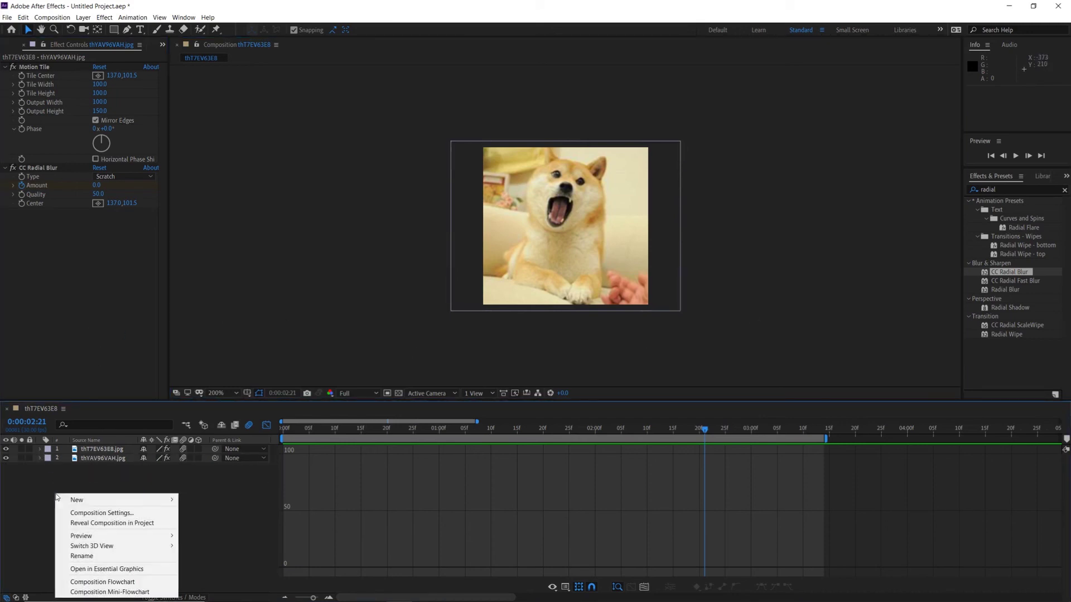
left_click(84, 474)
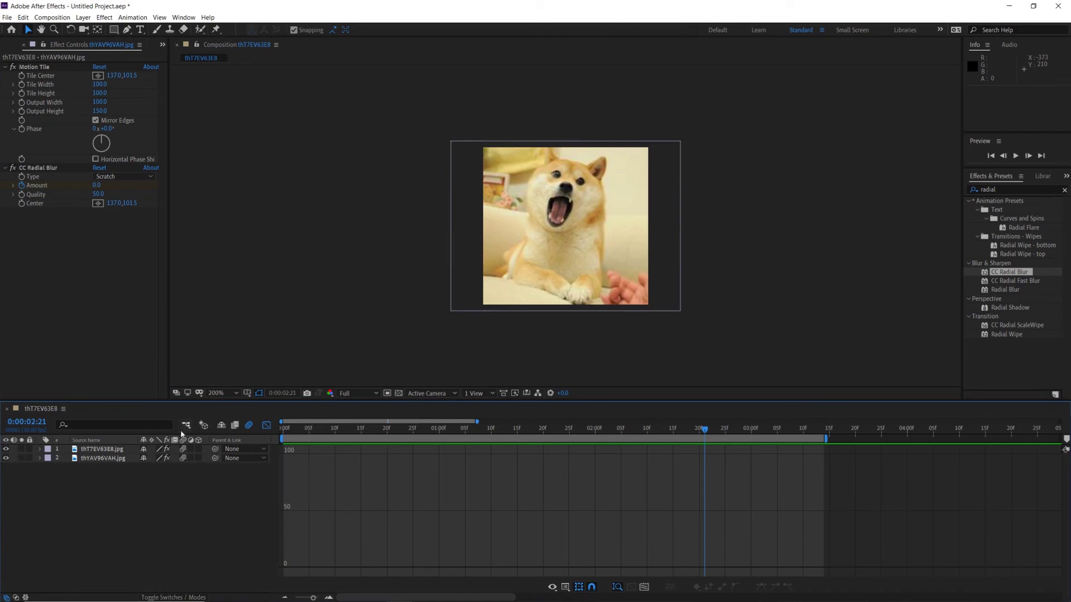
Reveal the transform properties of thT7EV63E8.jpg and add a 100% Scale keyframe at 0:00:01:12.
left_click(114, 450)
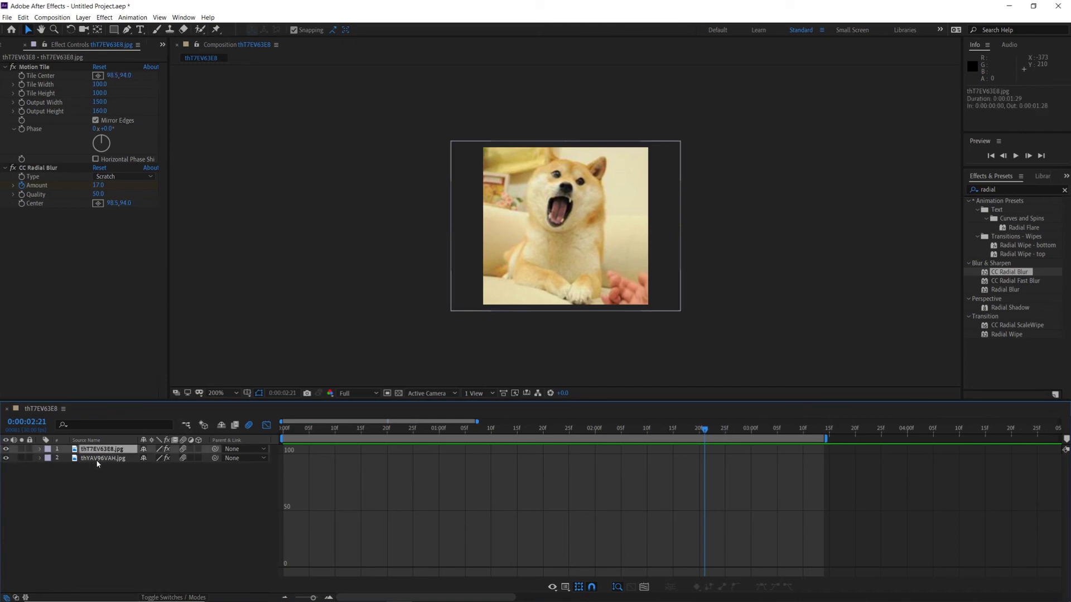
key("t")
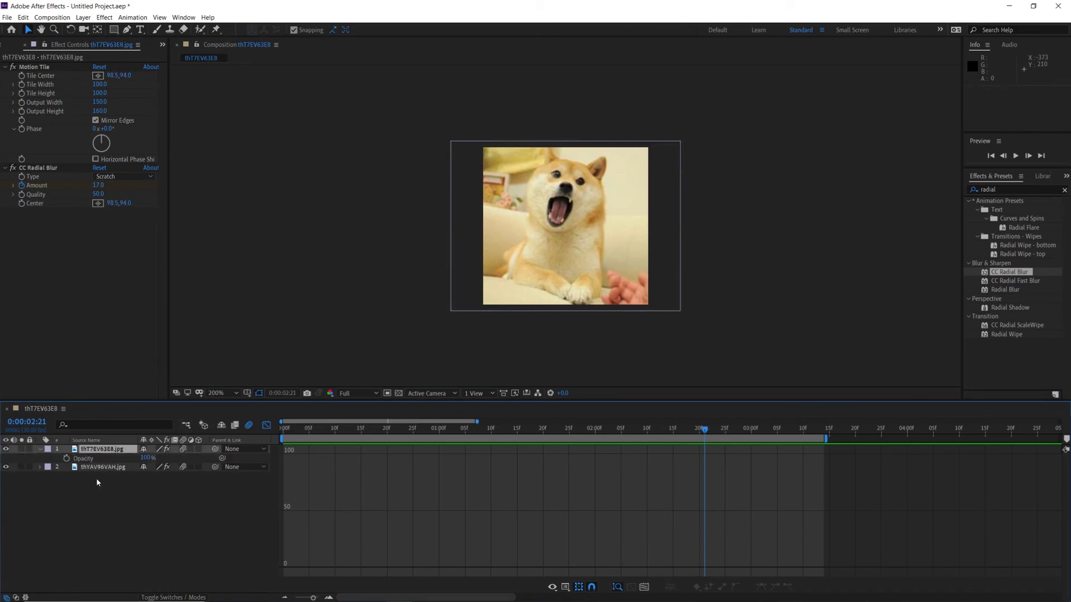
left_click(40, 450)
left_click(41, 449)
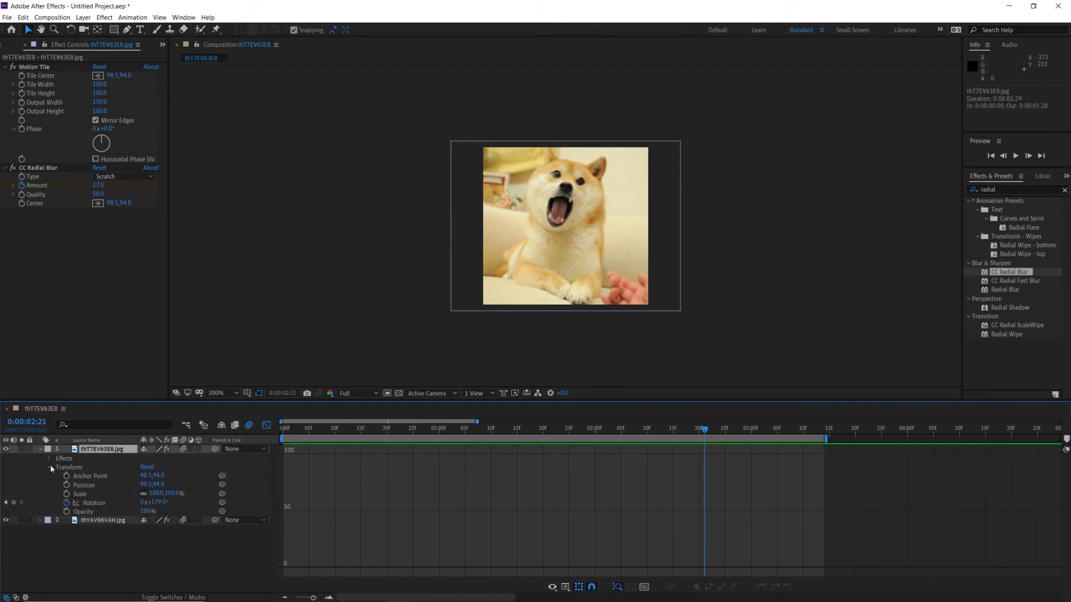
left_click(80, 494)
key("Home")
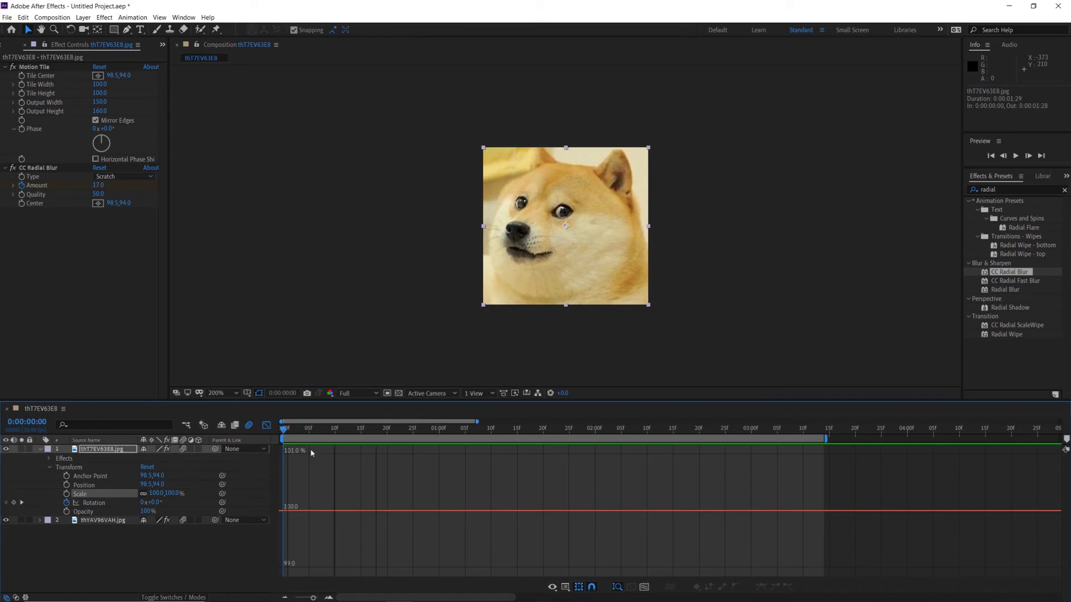
left_click_drag(333, 428, 502, 427)
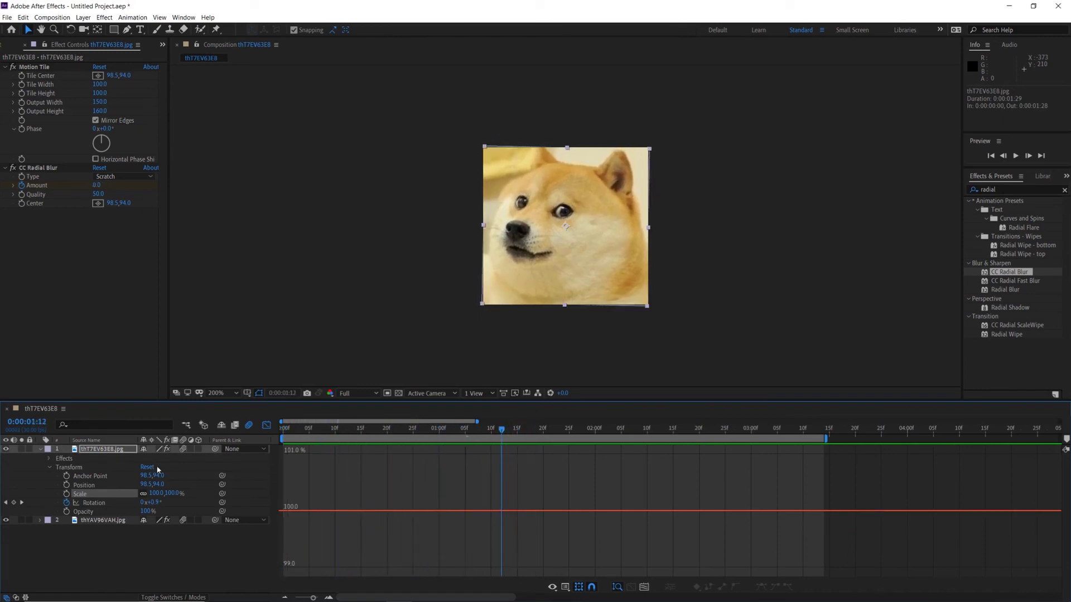
left_click(66, 494)
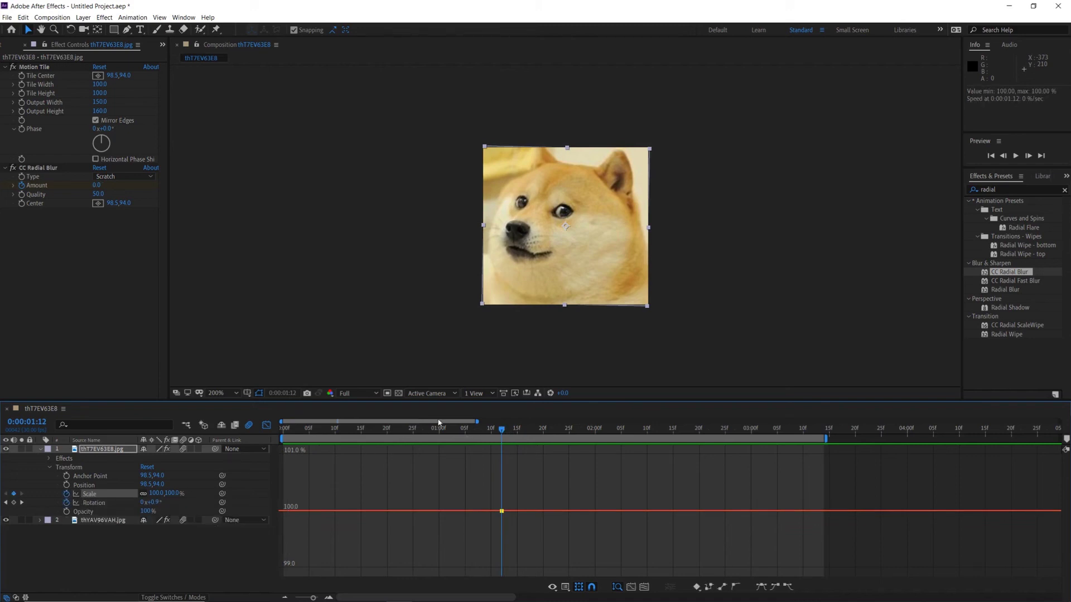
Add a Scale keyframe of 130% to thT7EV63E8.jpg at 0:00:01:28.
left_click_drag(510, 434, 586, 449)
left_click(14, 494)
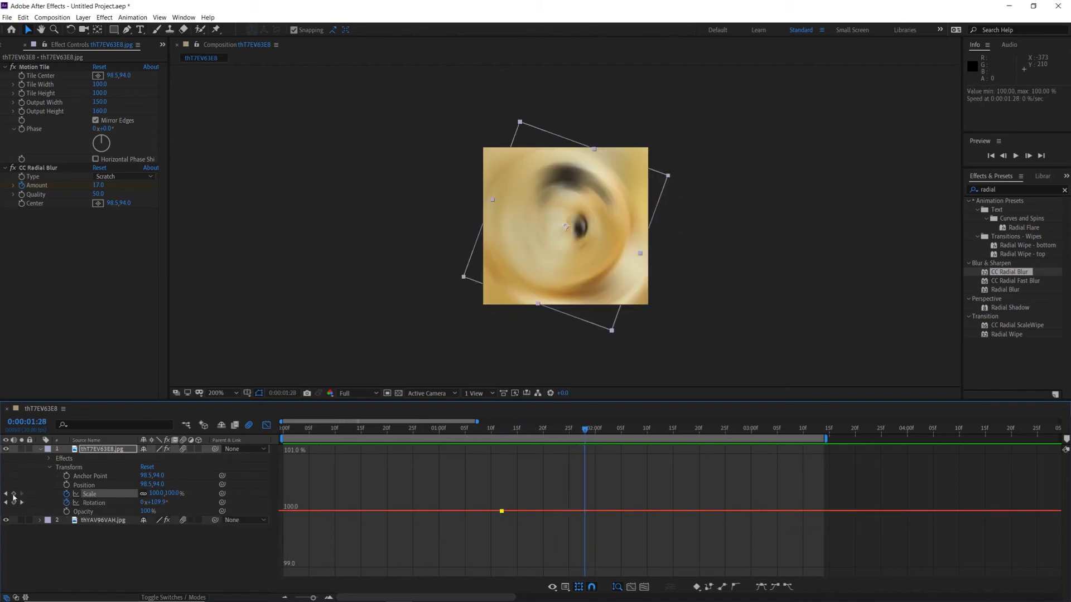
left_click_drag(171, 496, 186, 496)
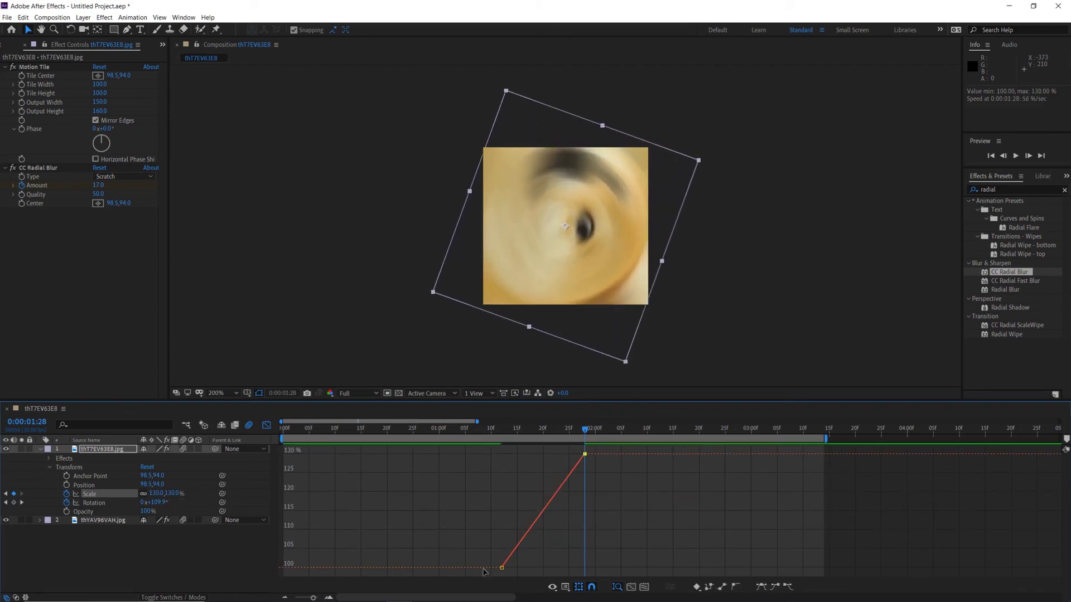
Ease both Scale keyframes of thT7EV63E8.jpg and reshape the curve so it rises steeply just before 0:00:01:28.
left_click_drag(592, 449, 488, 571)
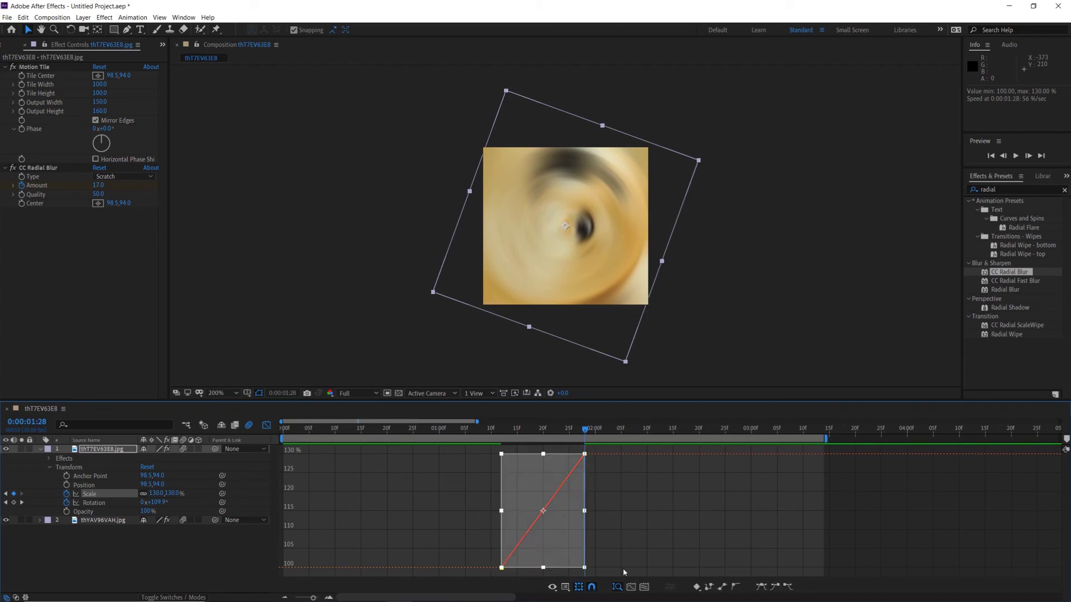
left_click(736, 587)
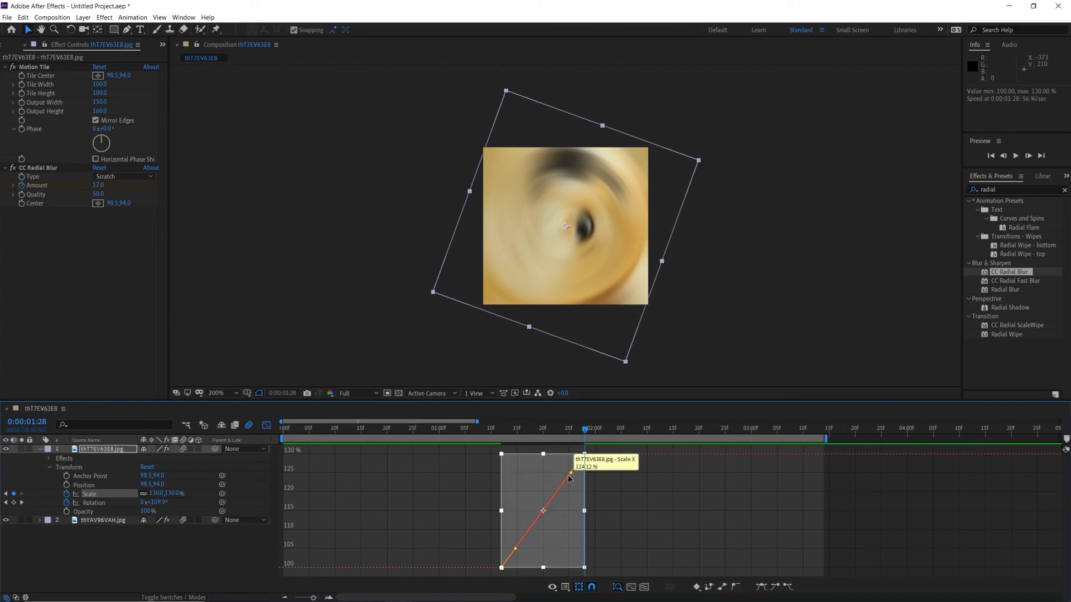
left_click_drag(577, 496, 583, 549)
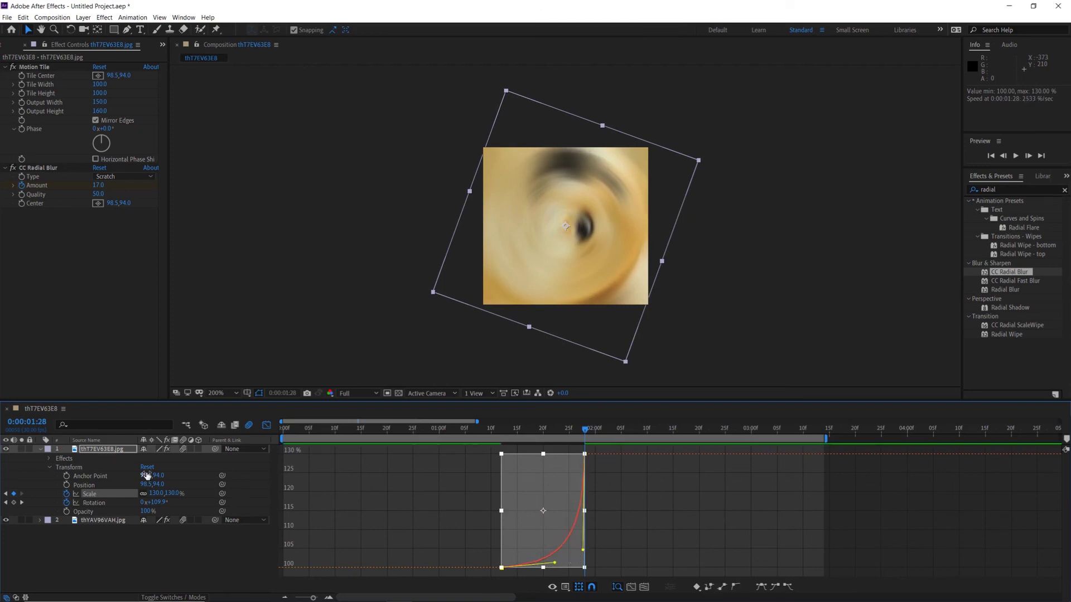
Collapse thT7EV63E8.jpg and add a Scale keyframe of 120% to the thYAV96VAH.jpg layer at 0:00:01:29.
left_click(40, 449)
left_click(97, 459)
key("s")
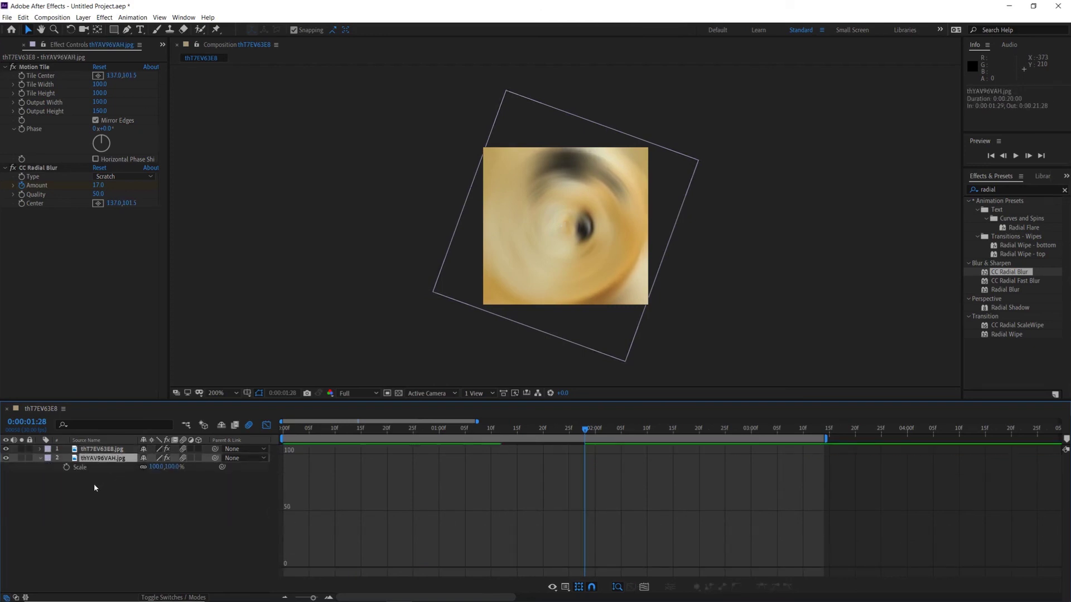
left_click(82, 469)
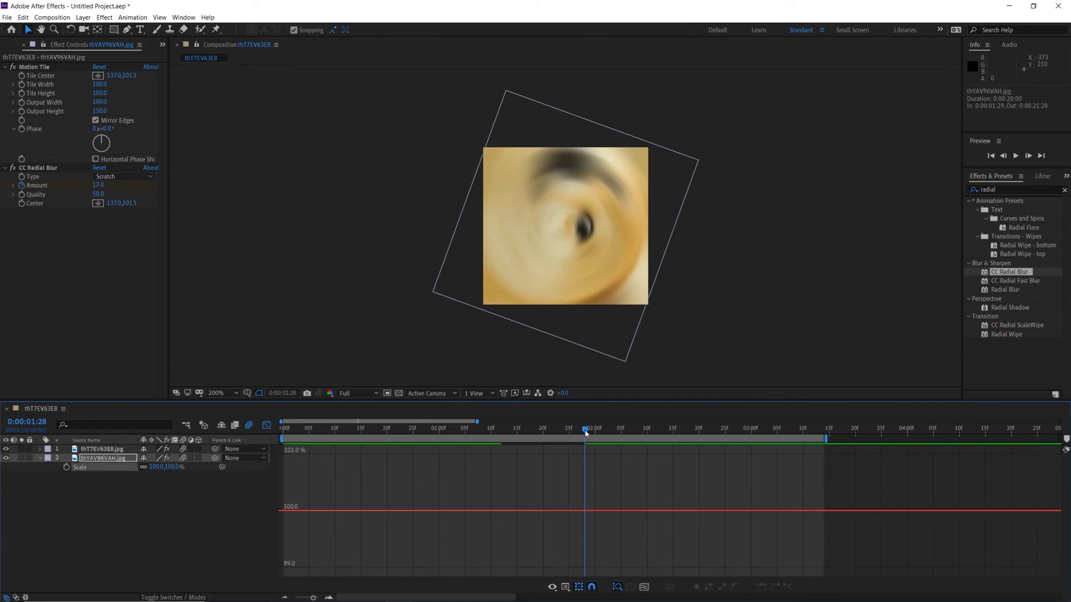
left_click_drag(586, 433, 589, 433)
left_click(66, 467)
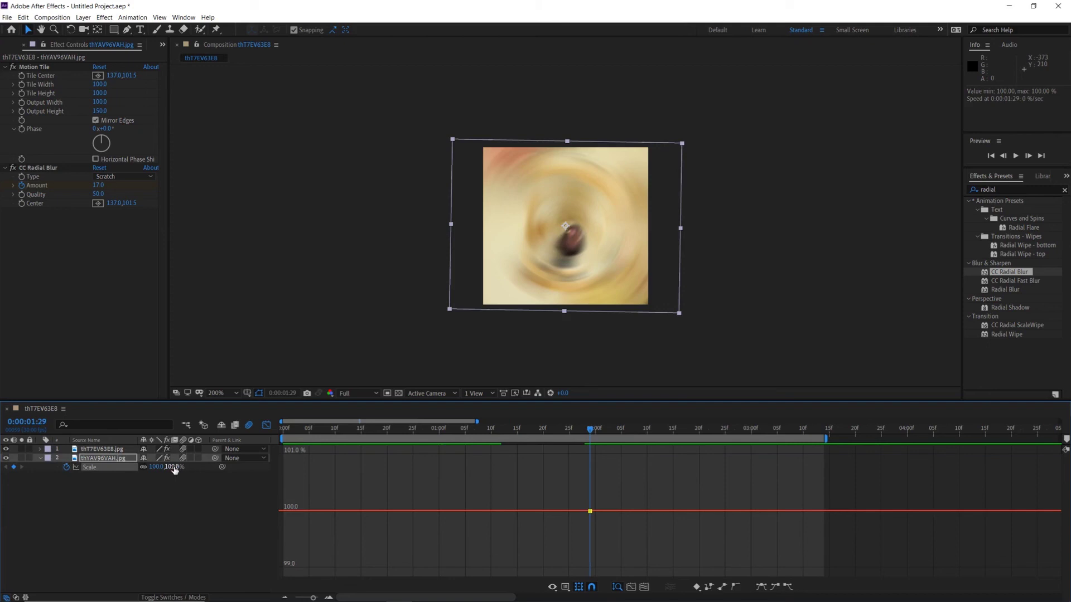
left_click_drag(174, 471, 182, 467)
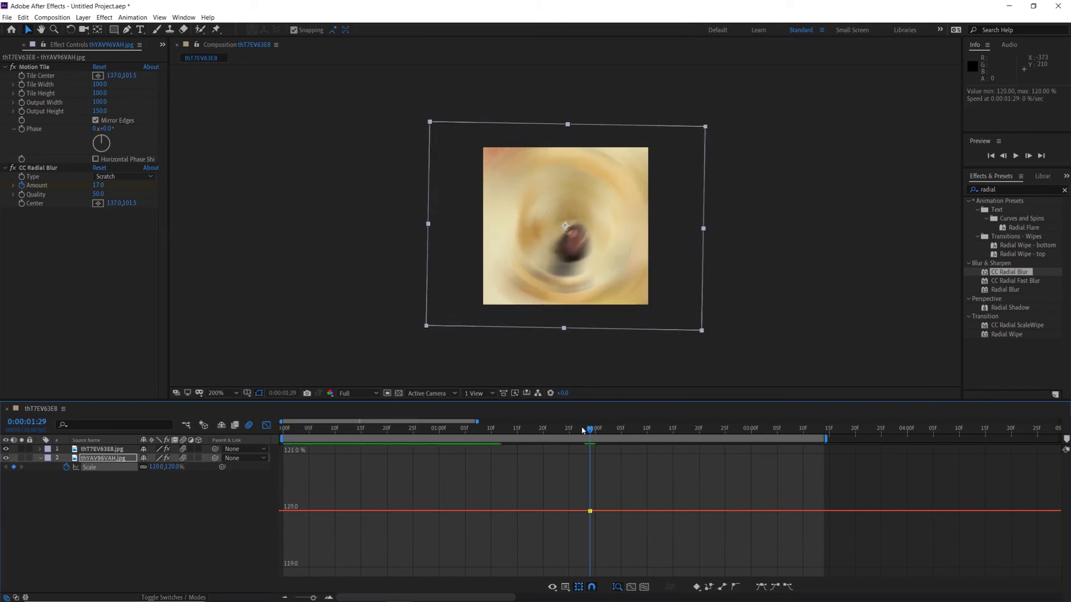
Add a Scale keyframe of 100% to thYAV96VAH.jpg at 0:00:02:12.
left_click_drag(590, 431, 673, 429)
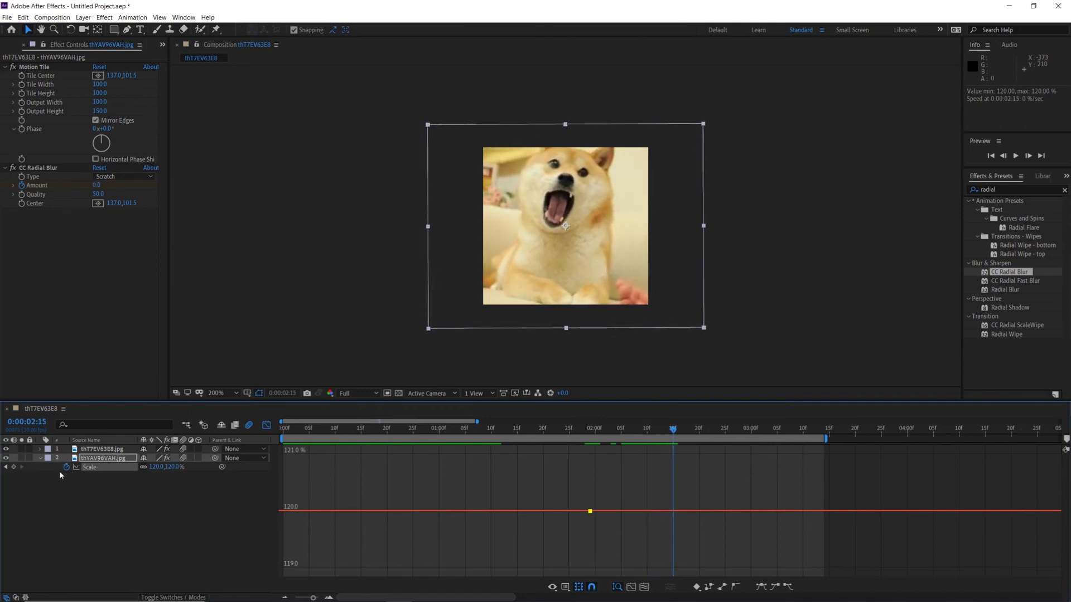
left_click_drag(674, 429, 658, 437)
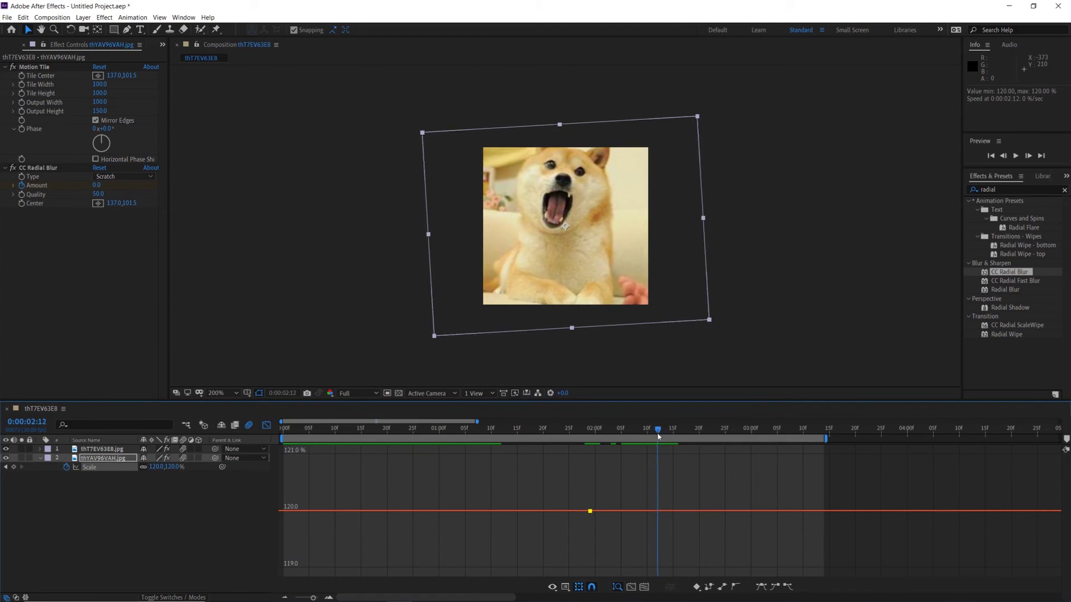
left_click(14, 467)
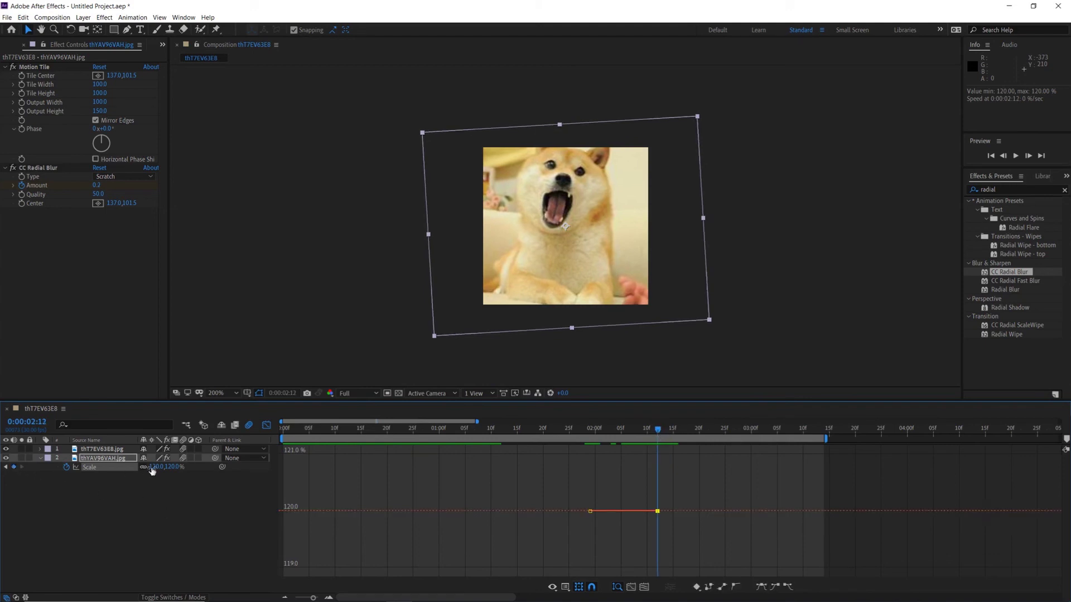
left_click(174, 467)
type("100")
key("Return")
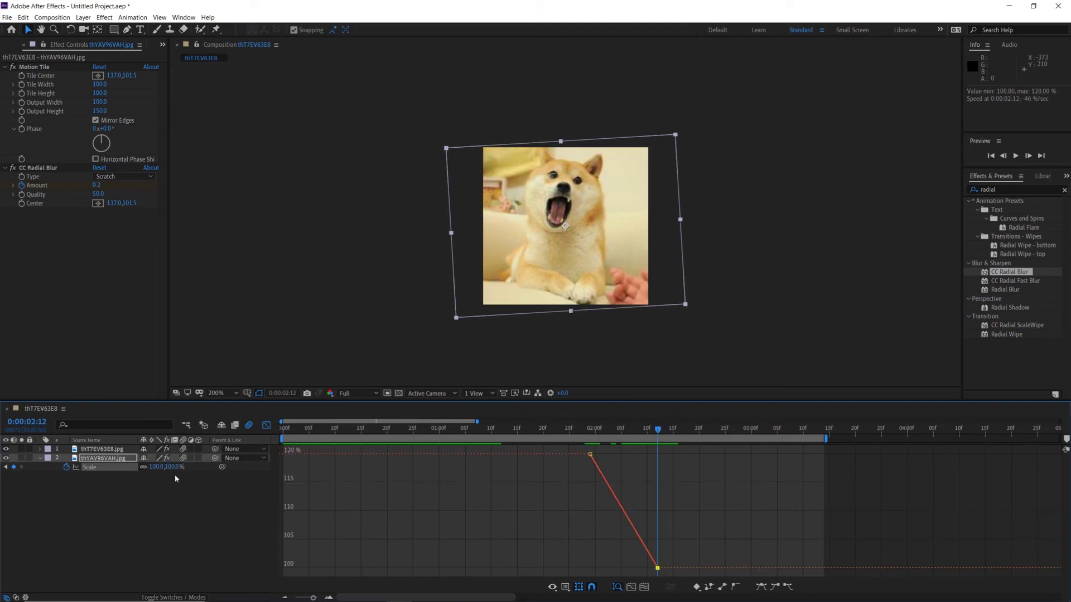
Ease both Scale keyframes of thYAV96VAH.jpg and reshape the curve so it drops steeply right after 0:00:01:29.
left_click_drag(580, 450, 680, 570)
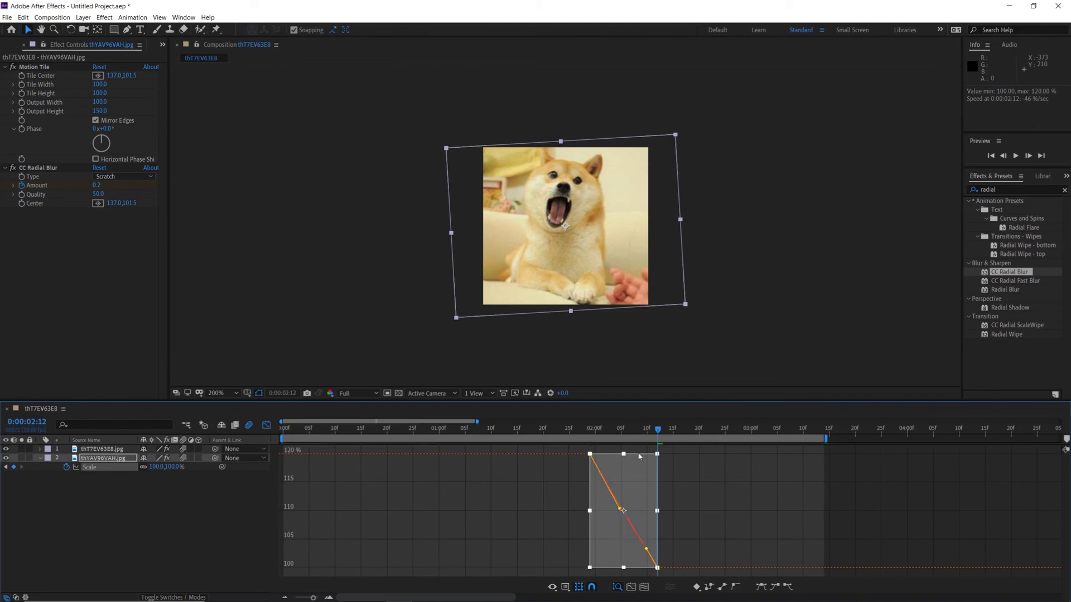
left_click_drag(601, 473, 640, 465)
left_click(667, 566)
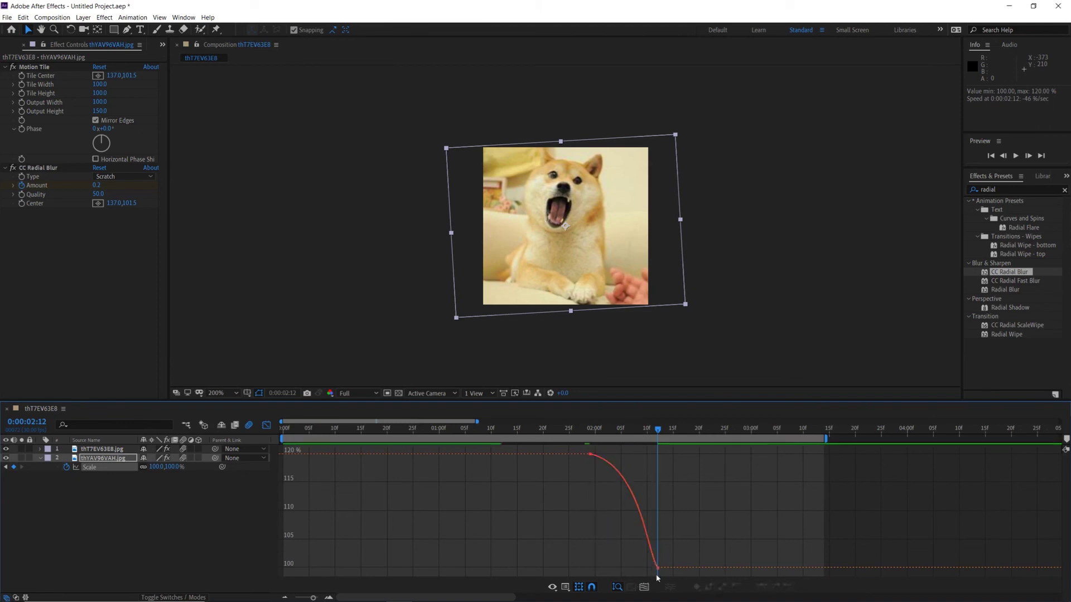
left_click(614, 458)
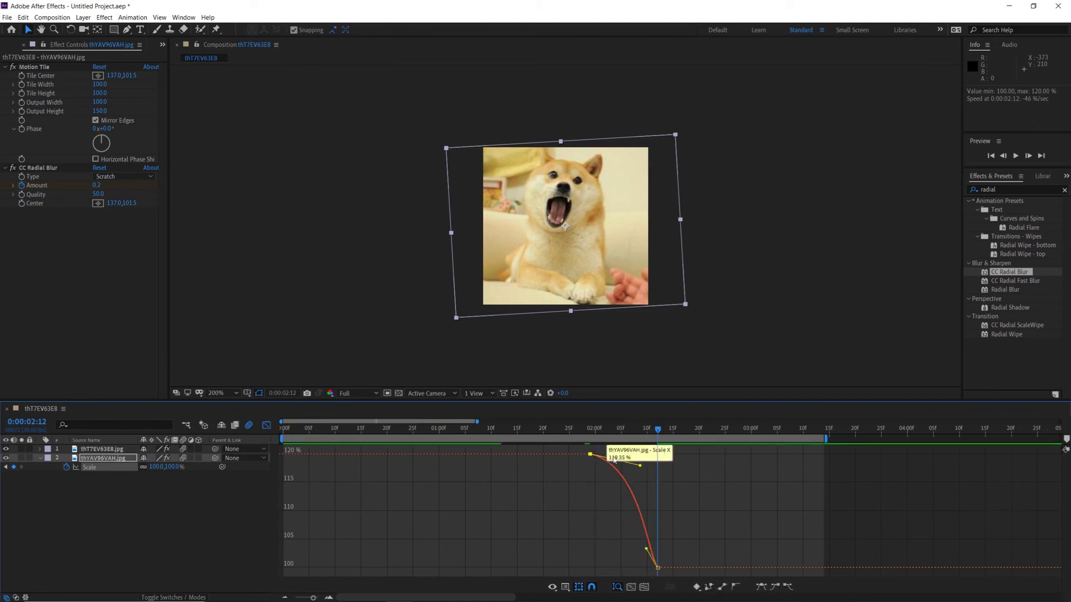
left_click_drag(640, 465, 594, 559)
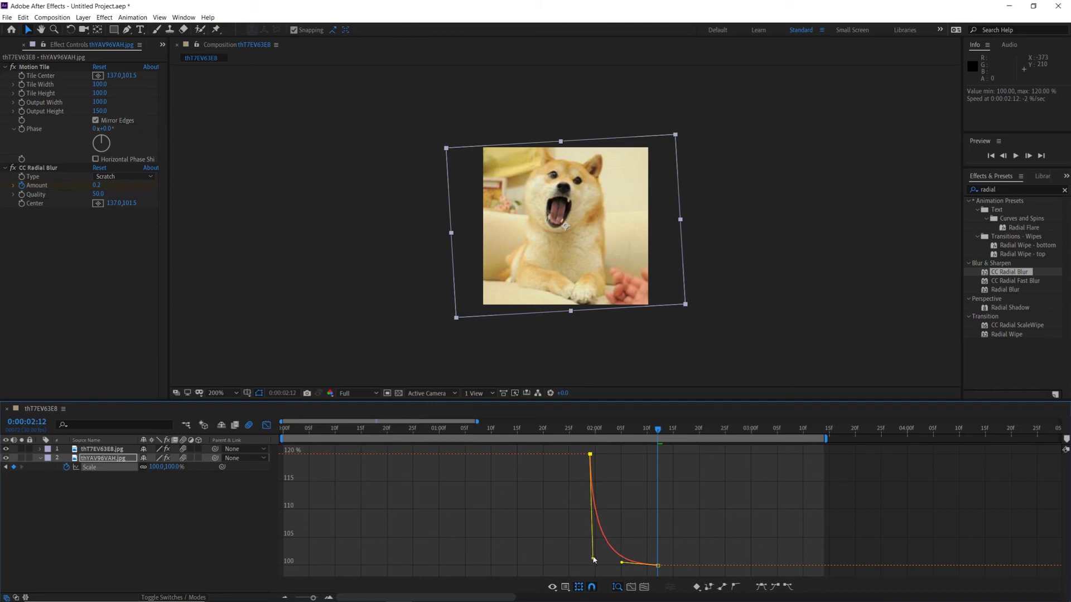
Preview the transition and slightly soften the initial drop of the thYAV96VAH.jpg Scale curve.
key("space")
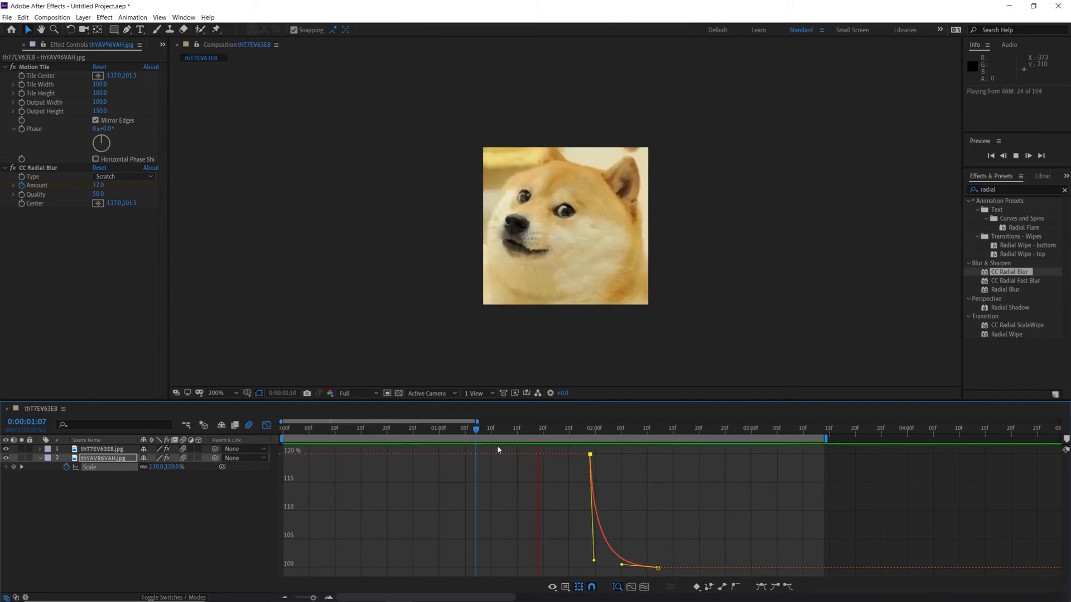
key("space")
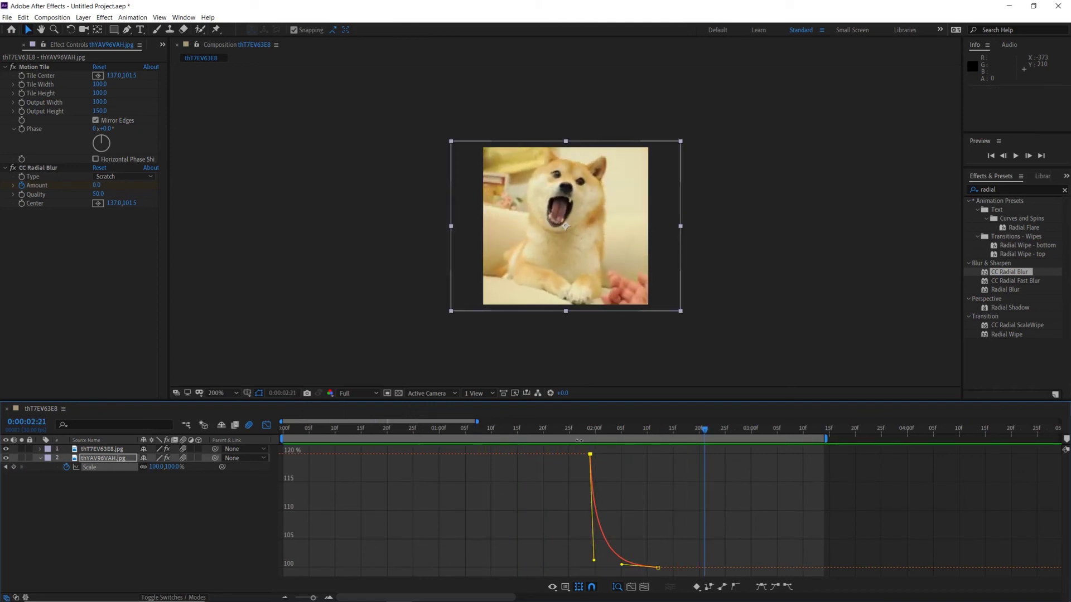
mouse_move(582, 432)
left_mouse_down()
mouse_move(608, 433)
mouse_move(574, 433)
left_mouse_up()
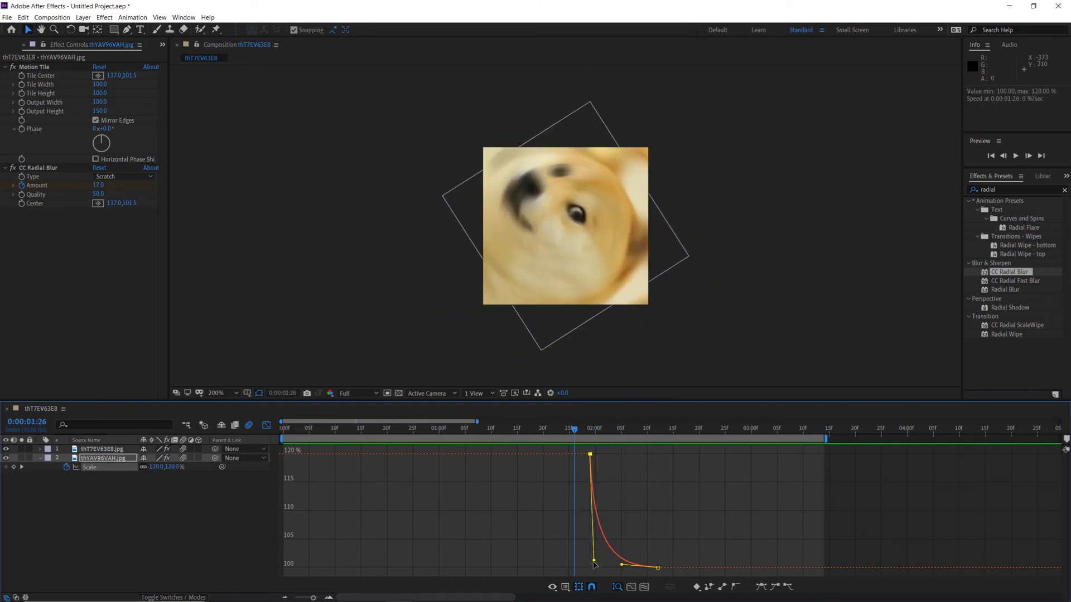
left_click_drag(594, 561, 599, 553)
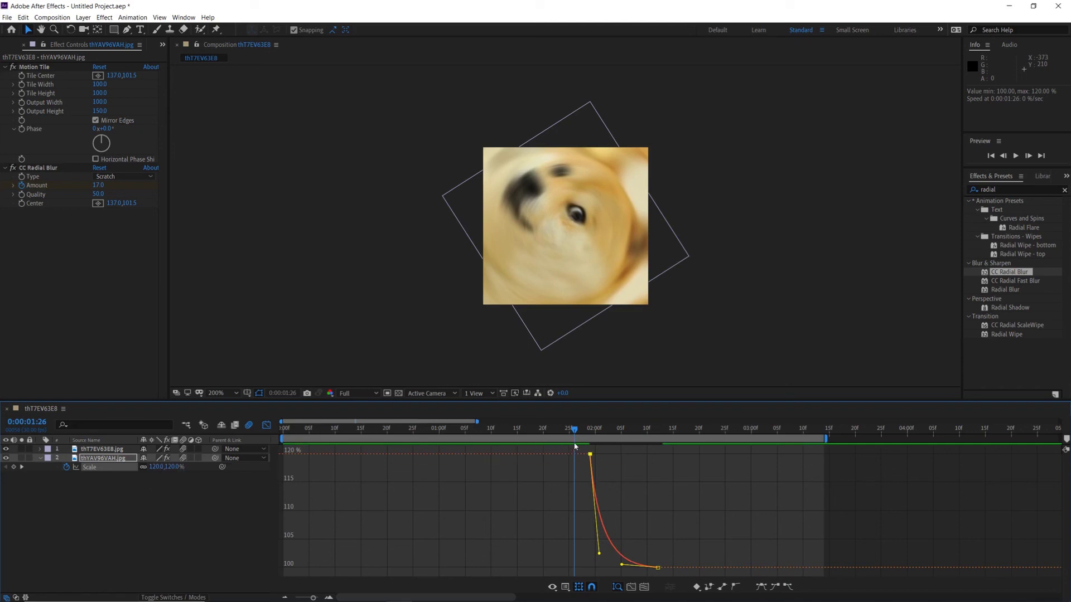
Set the thYAV96VAH.jpg Scale keyframe at 0:00:01:29 to 129% and steepen the start of its curve.
left_click_drag(575, 447, 590, 435)
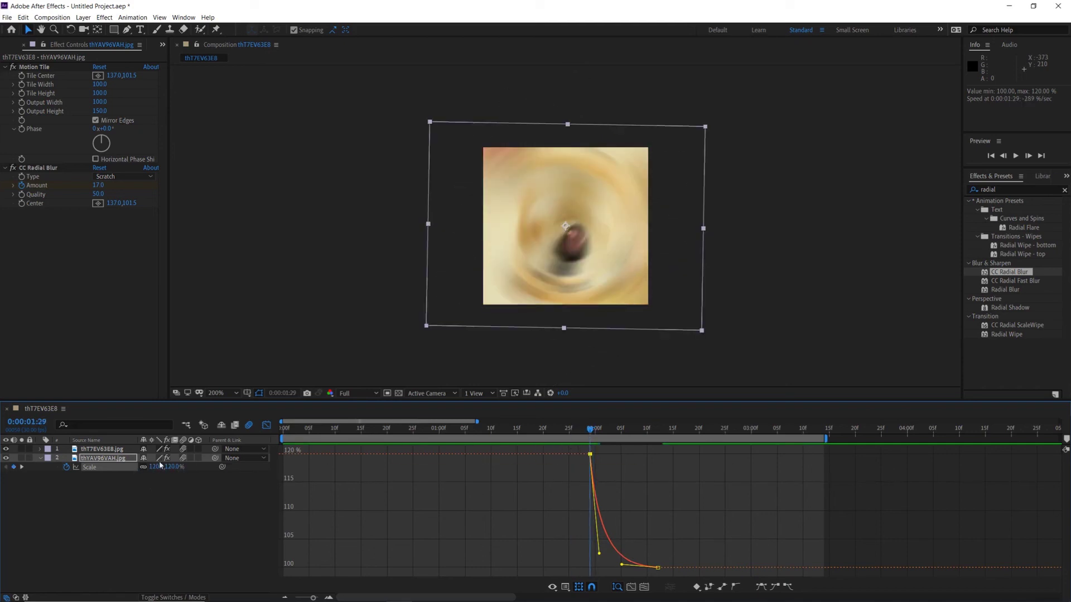
left_click_drag(160, 466, 419, 506)
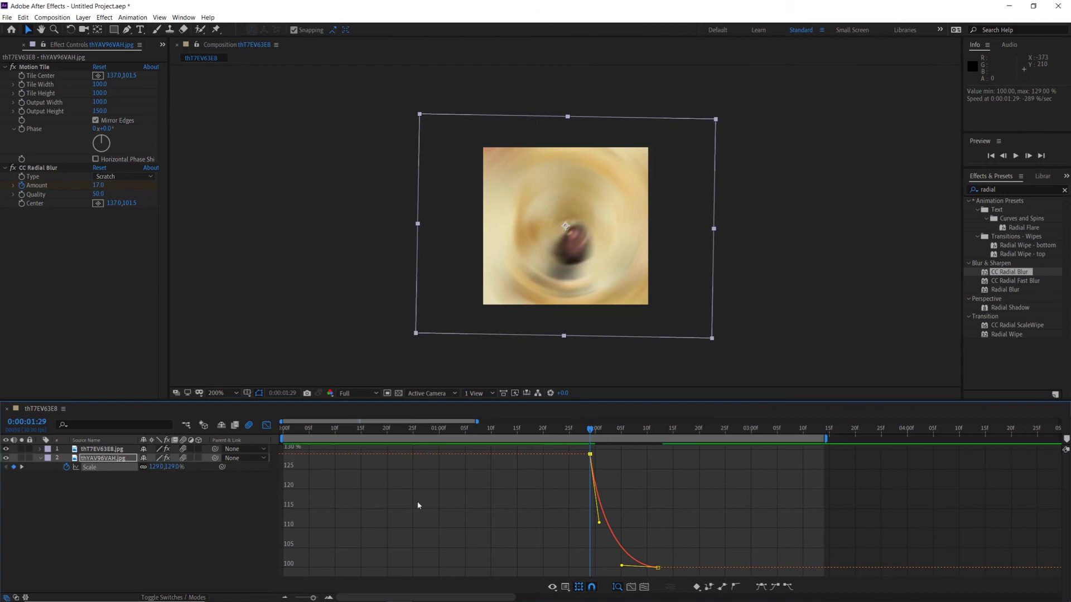
left_click_drag(598, 523, 596, 540)
Check the Scale value of thT7EV63E8.jpg, collapse both layers, and show source names in the layer list.
left_click(91, 449)
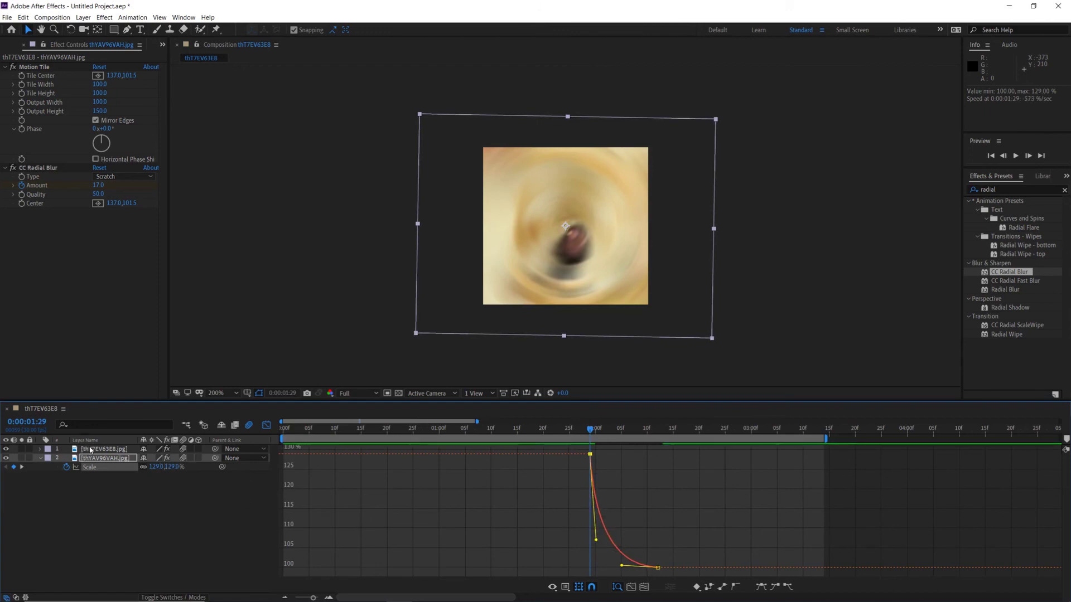
key("s")
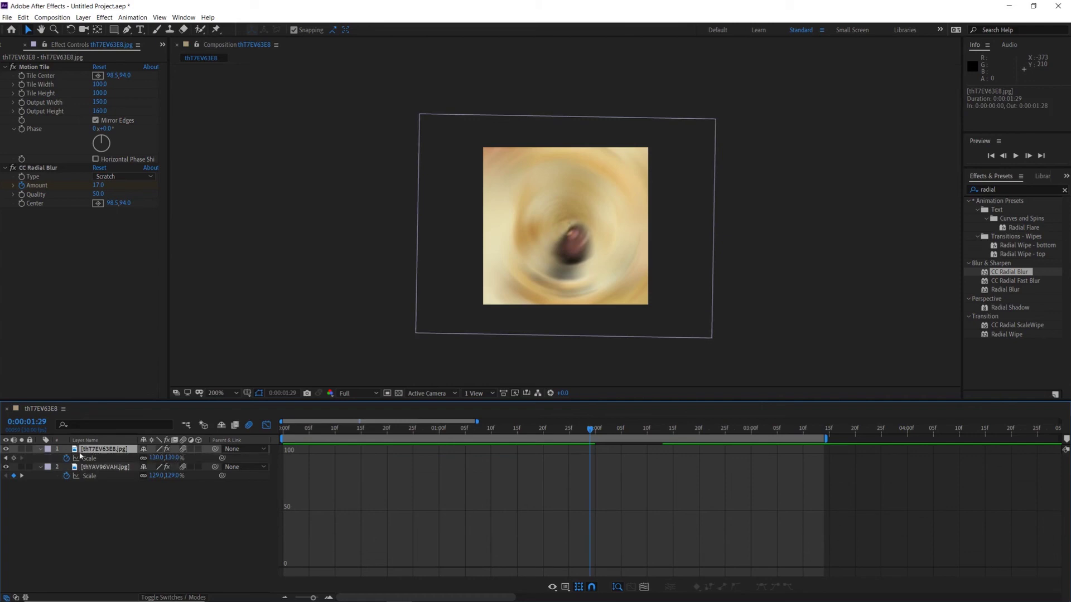
left_click(41, 449)
left_click(41, 458)
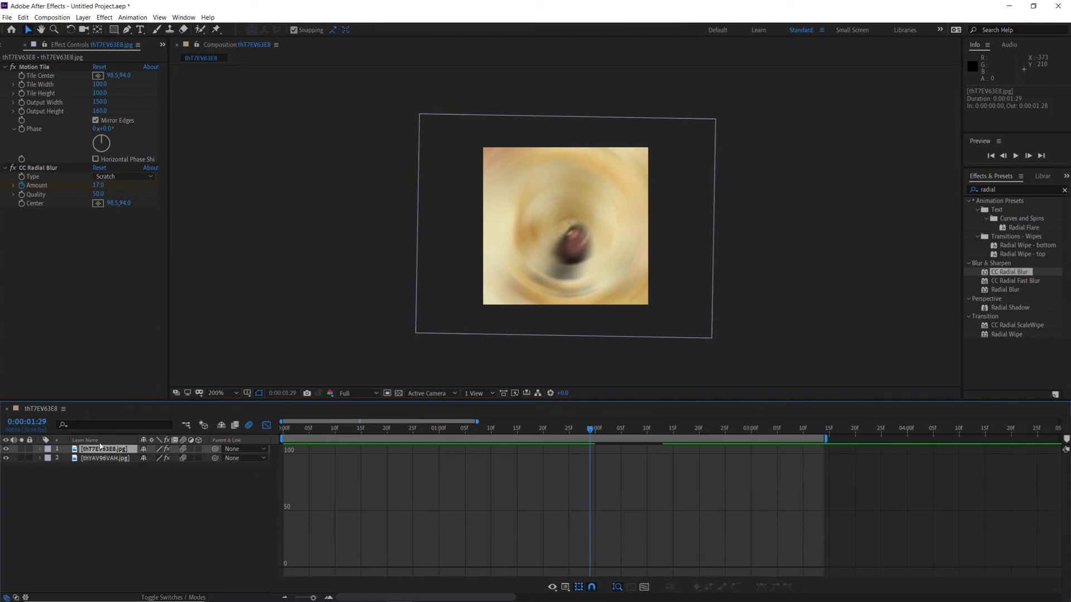
left_click(89, 440)
Play back the finished rotation transition between the two dog pictures several times to review its motion and blur.
left_click(486, 430)
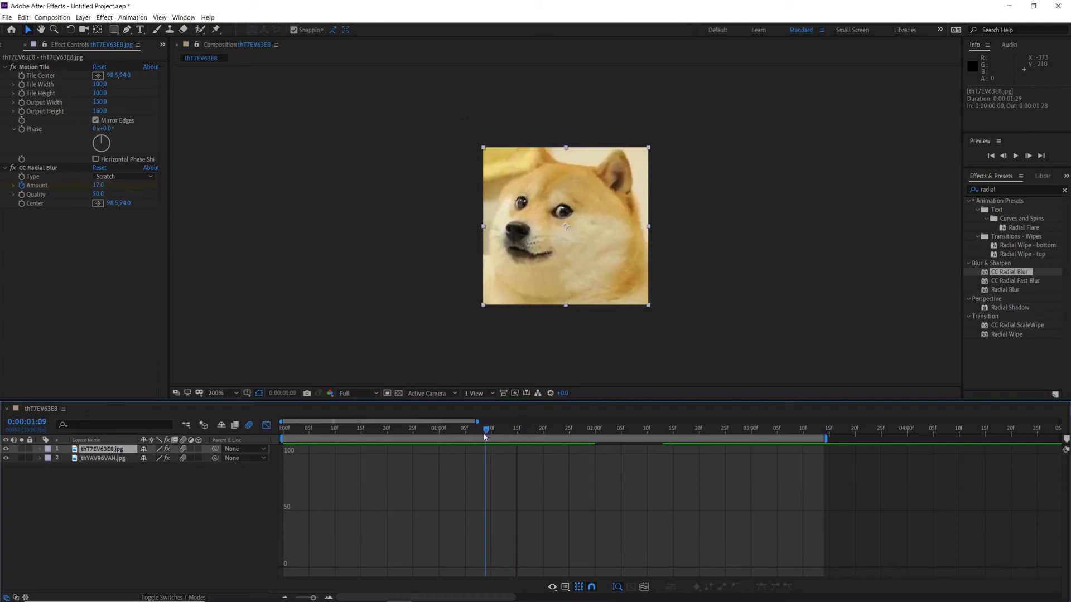
key("space")
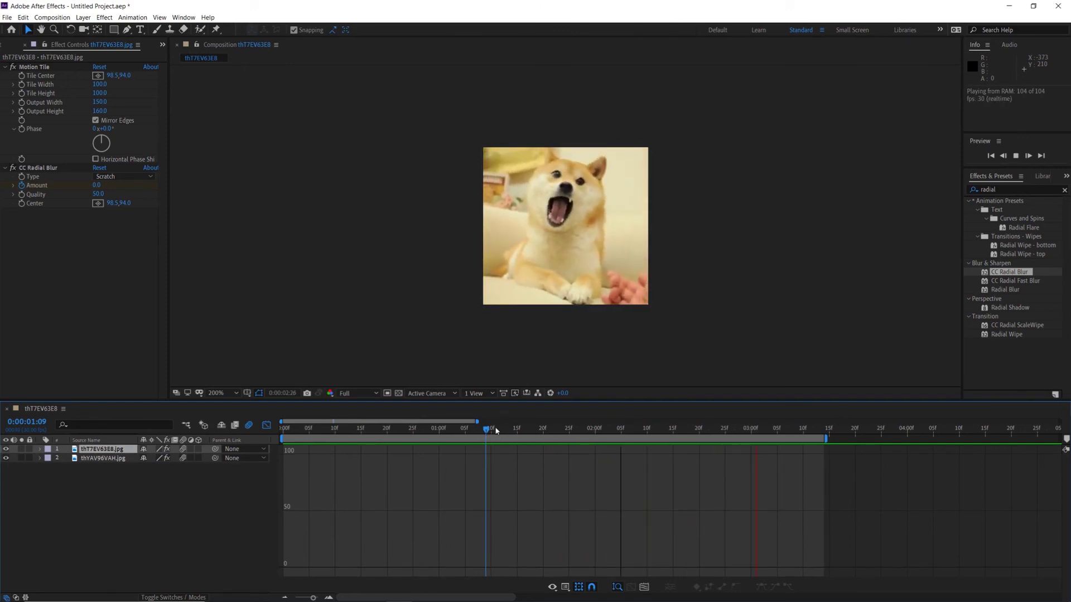
scroll(570, 281, "up", 2)
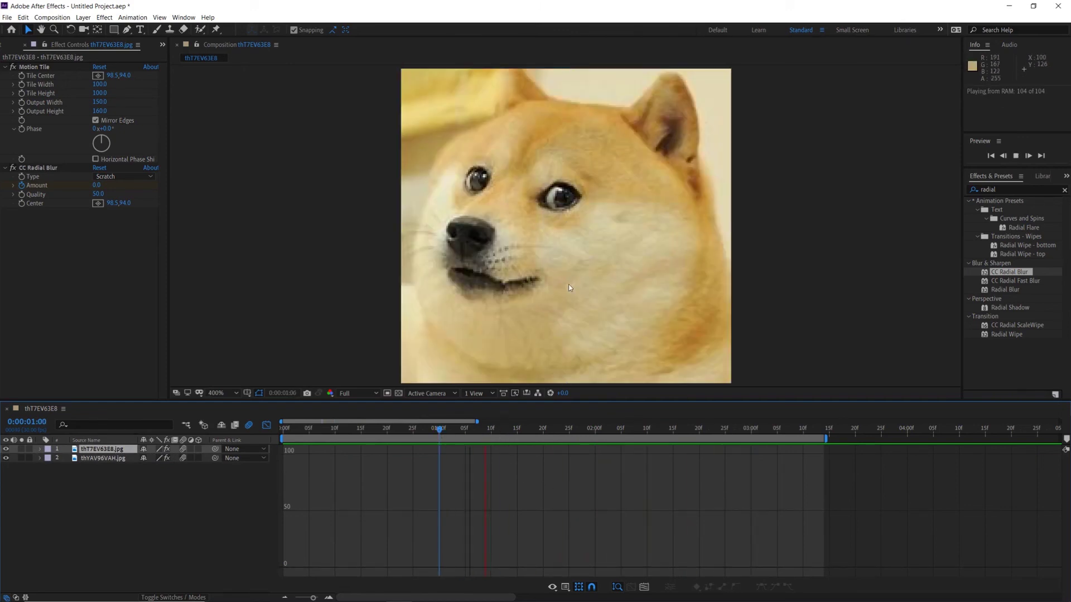
scroll(569, 287, "down", 2)
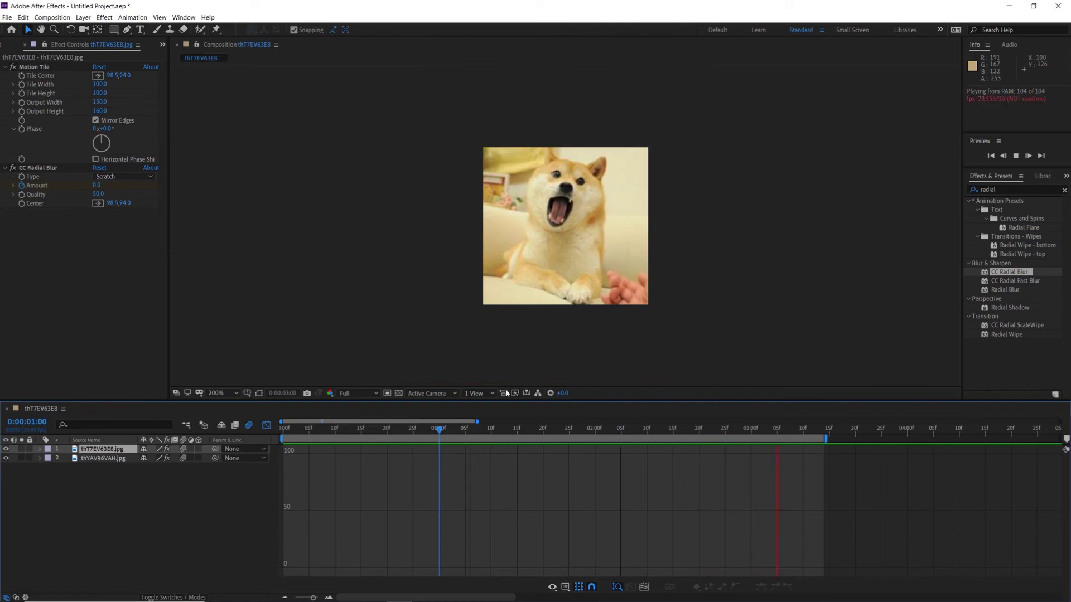
key("space")
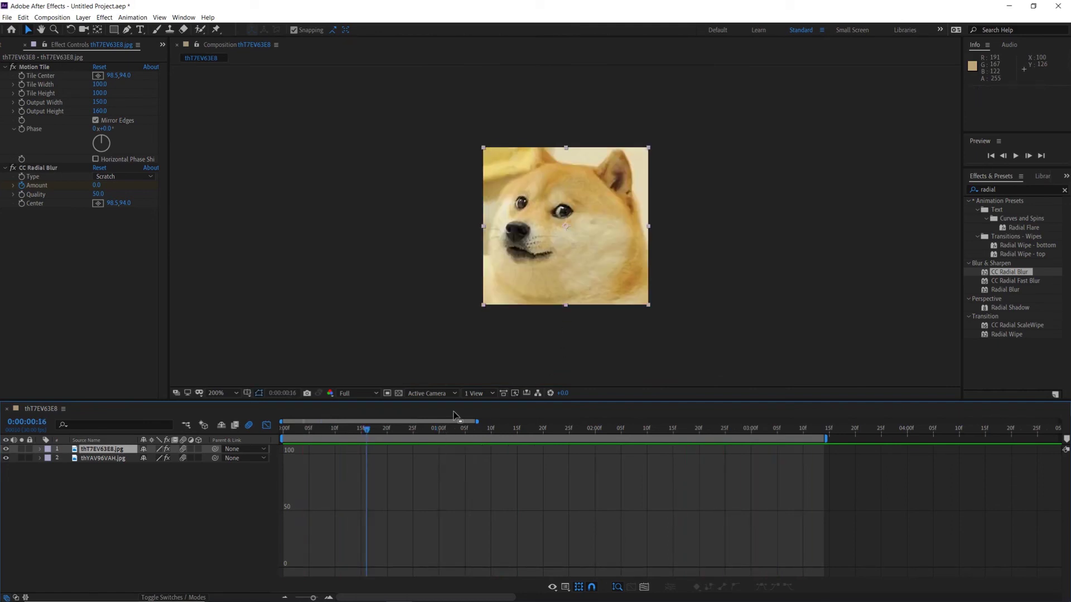
key("space")
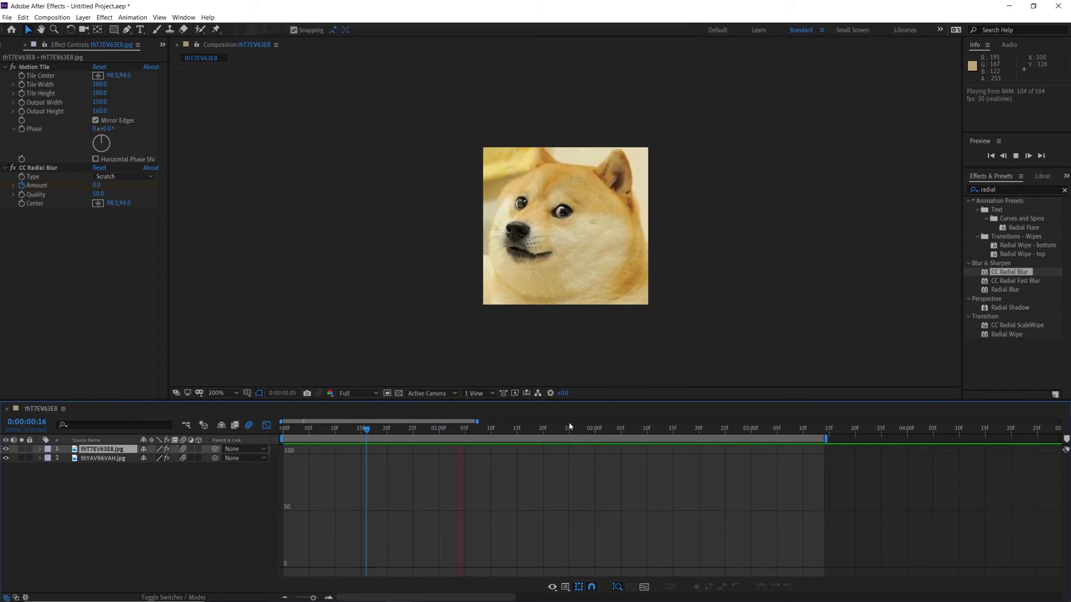
key("space")
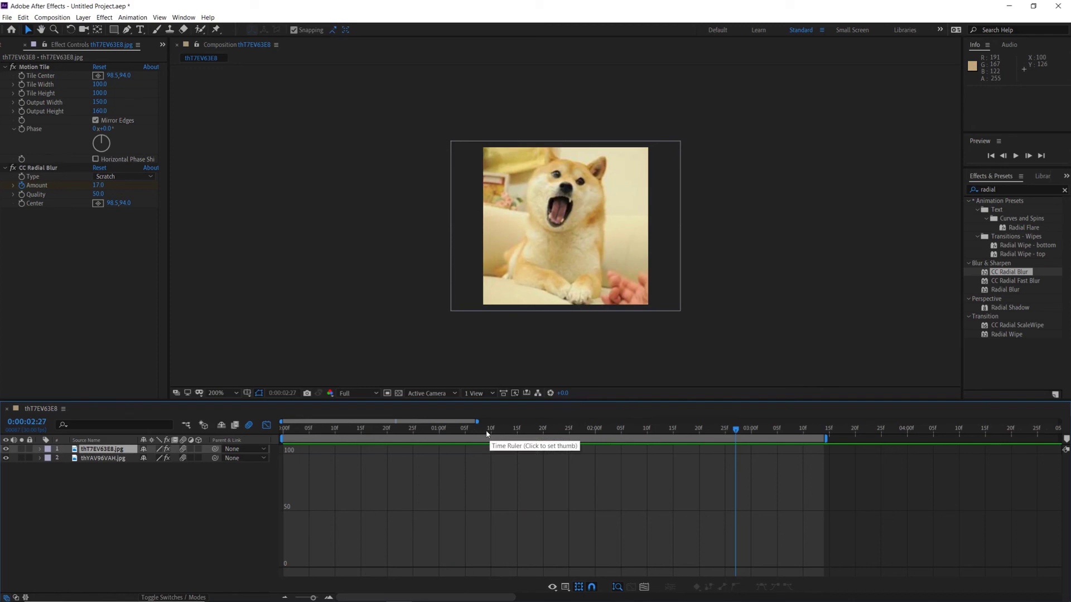
left_click_drag(487, 434, 387, 434)
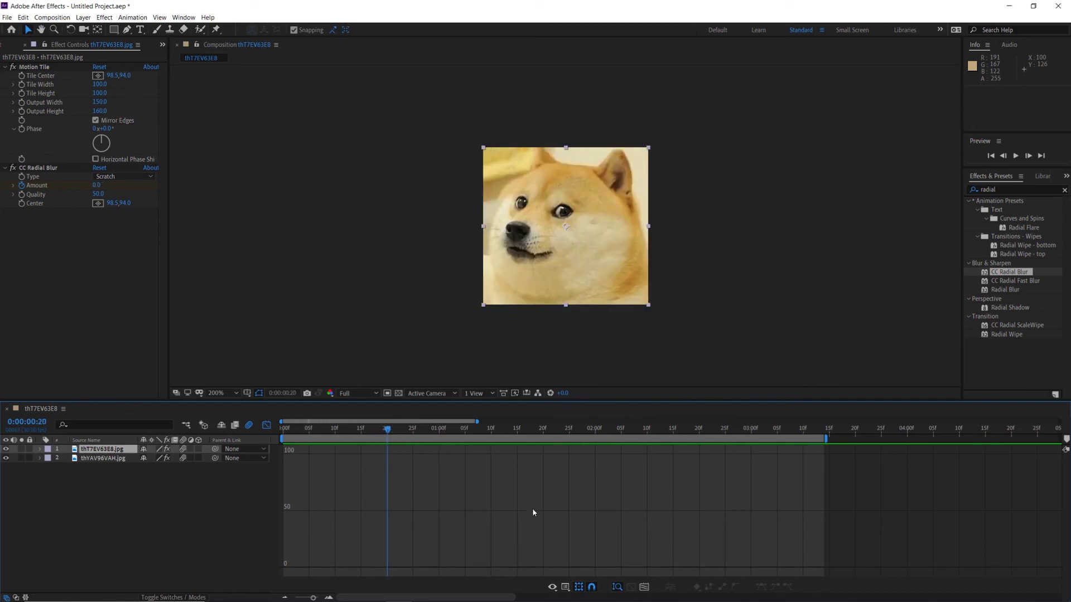